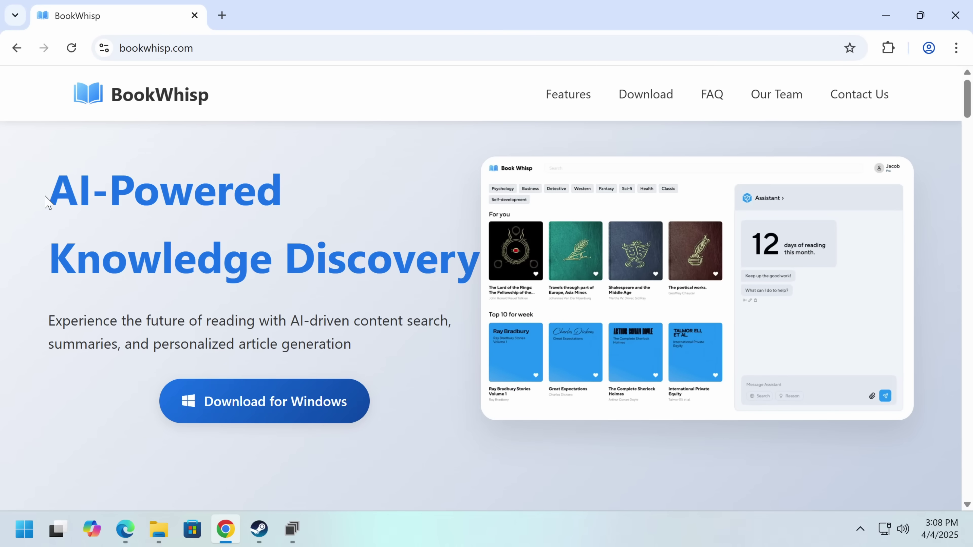
- Select and then deselect parts of the AI-Powered heading and the headline text
left_click_drag(44, 200, 393, 230)
left_click(393, 252)
left_click_drag(249, 232, 233, 191)
left_click(233, 192)
- Start the Windows download and slide the cube to verify, getting BookWhisp.exe (863 KB)
left_click(290, 419)
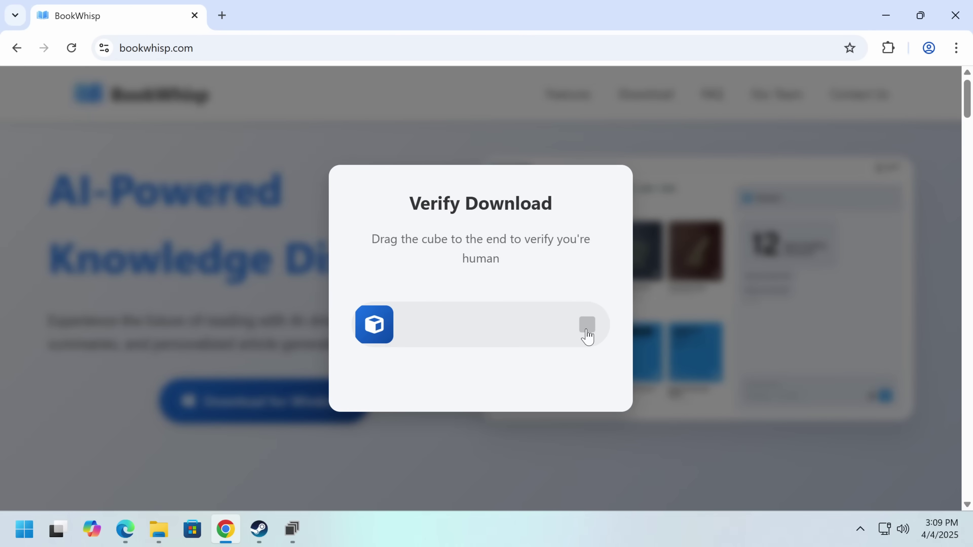
left_click_drag(387, 332, 607, 345)
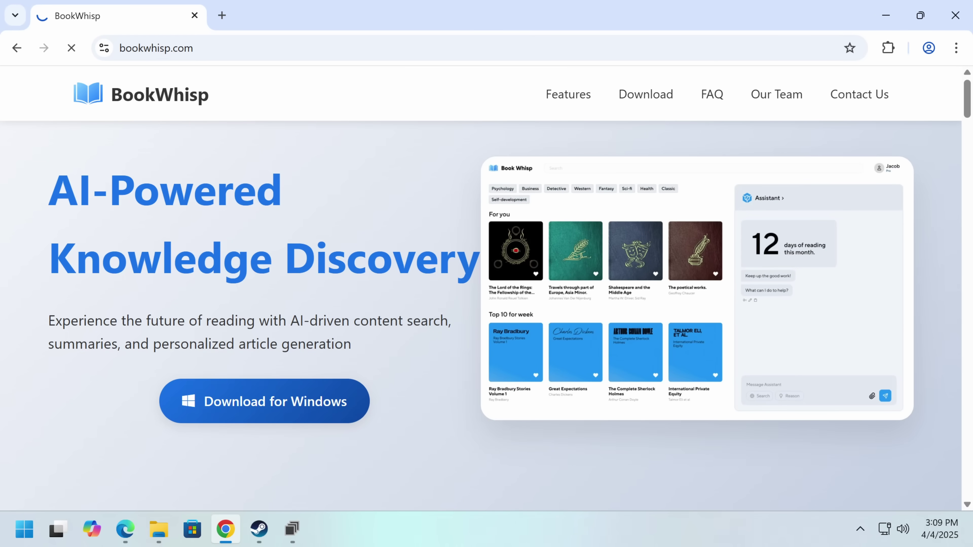
scroll(481, 314, "down", 5)
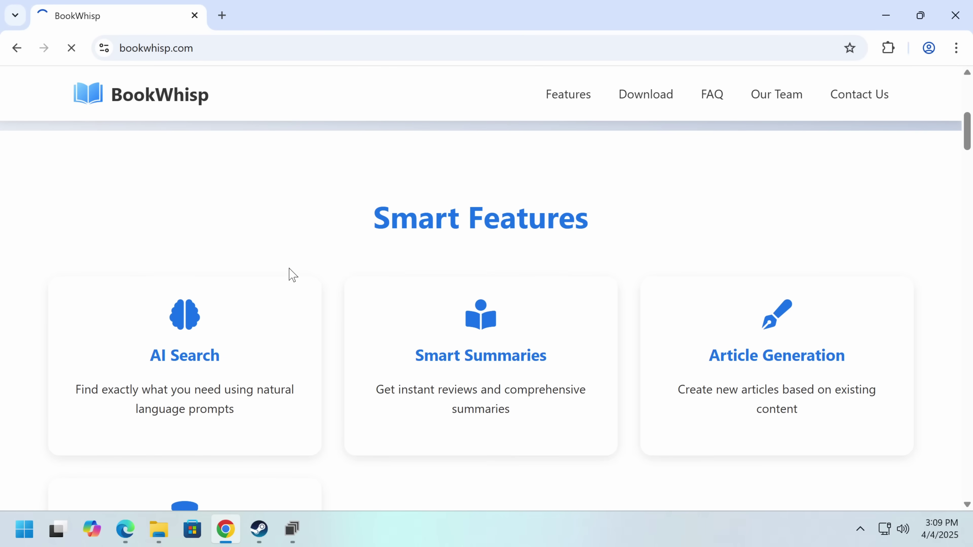
scroll(293, 274, "down", 2)
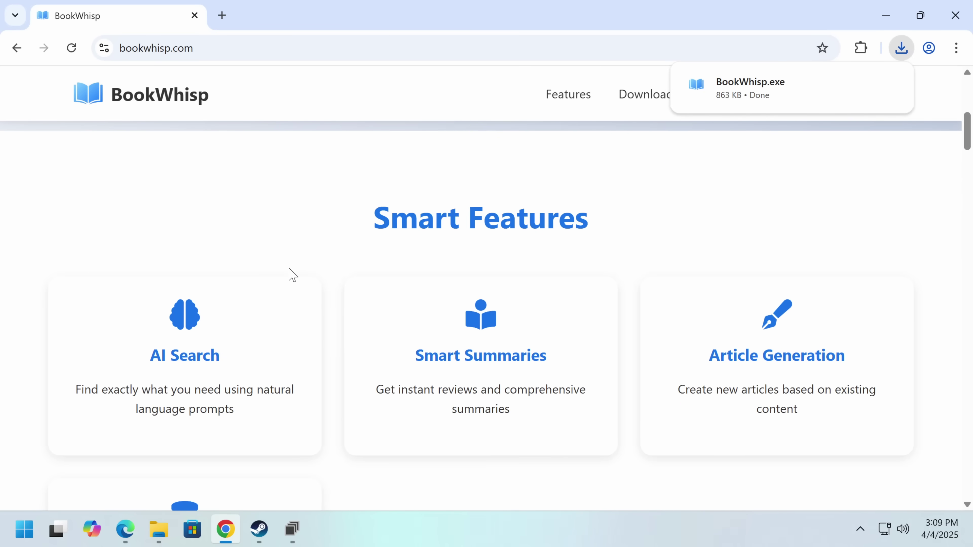
scroll(293, 274, "down", 7)
scroll(293, 274, "up", 6)
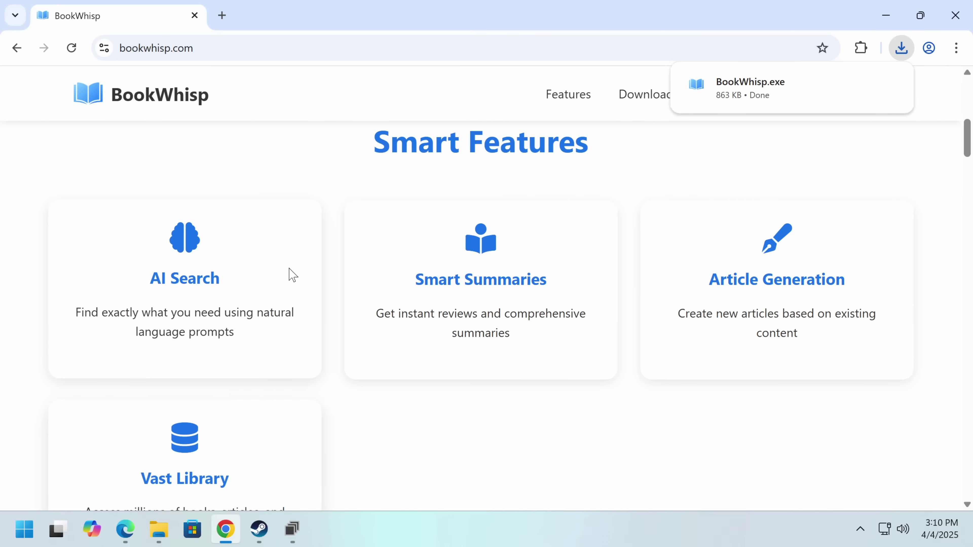
scroll(293, 275, "down", 2)
left_click_drag(291, 273, 167, 352)
left_click(168, 352)
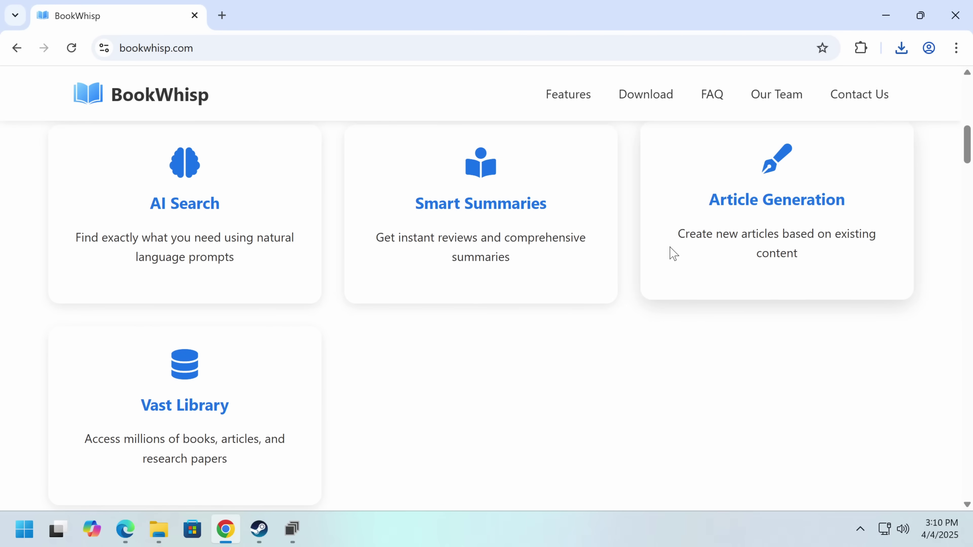
scroll(671, 252, "up", 2)
left_click_drag(671, 252, 771, 349)
left_click(771, 348)
scroll(120, 344, "down", 4)
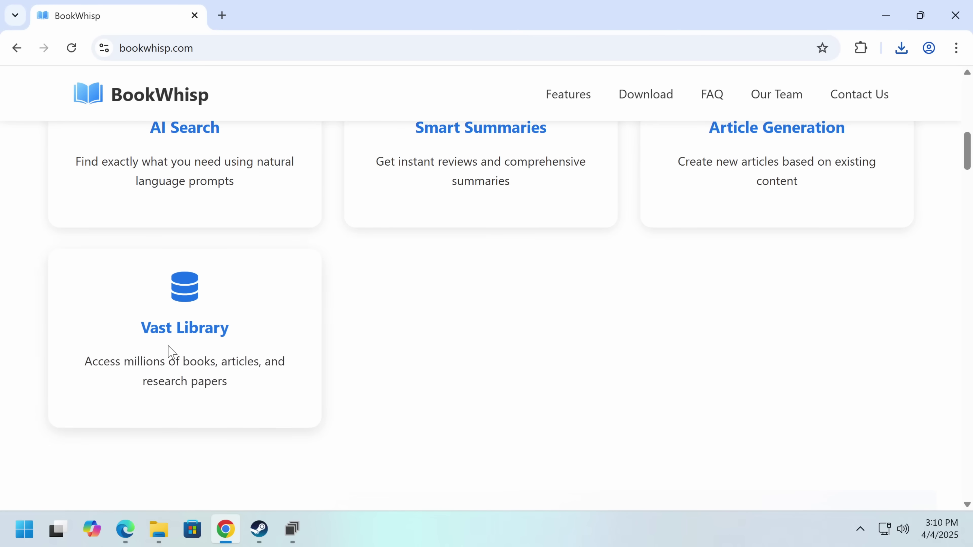
scroll(169, 352, "down", 6)
scroll(369, 390, "down", 8)
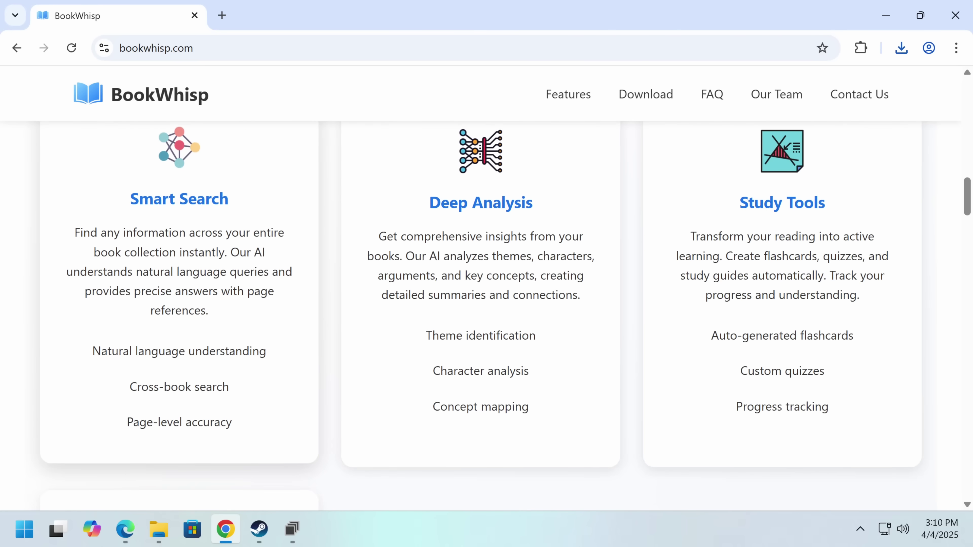
scroll(273, 242, "up", 4)
scroll(273, 242, "down", 2)
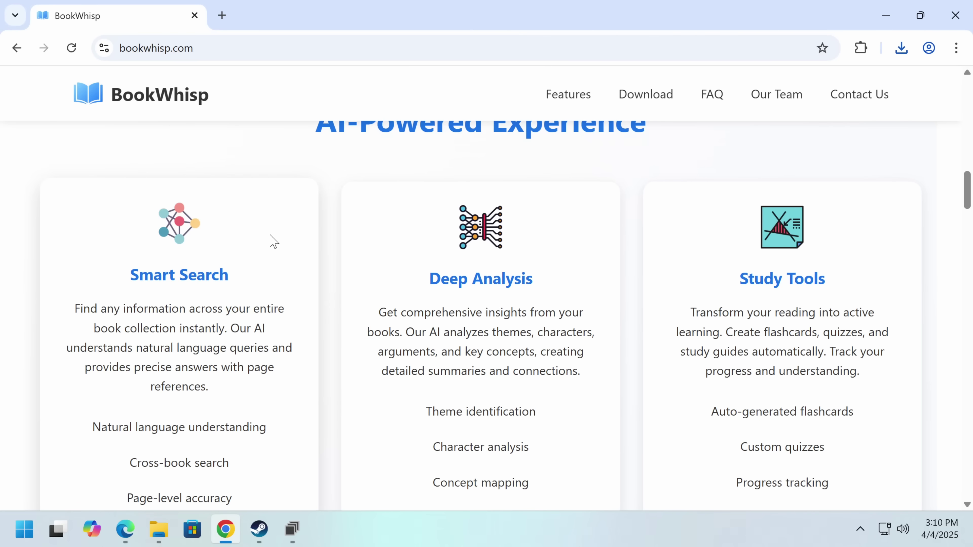
scroll(273, 241, "down", 8)
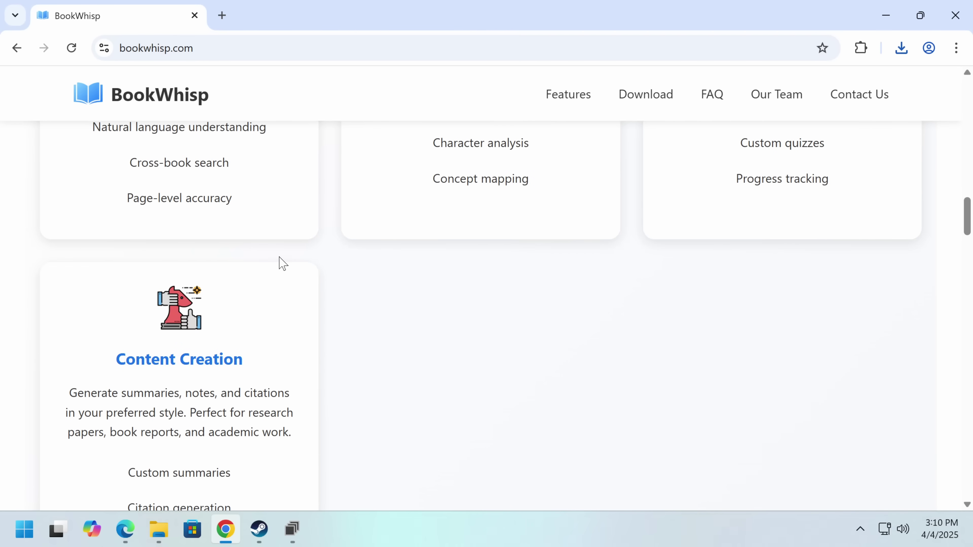
scroll(283, 264, "up", 2)
scroll(283, 264, "down", 14)
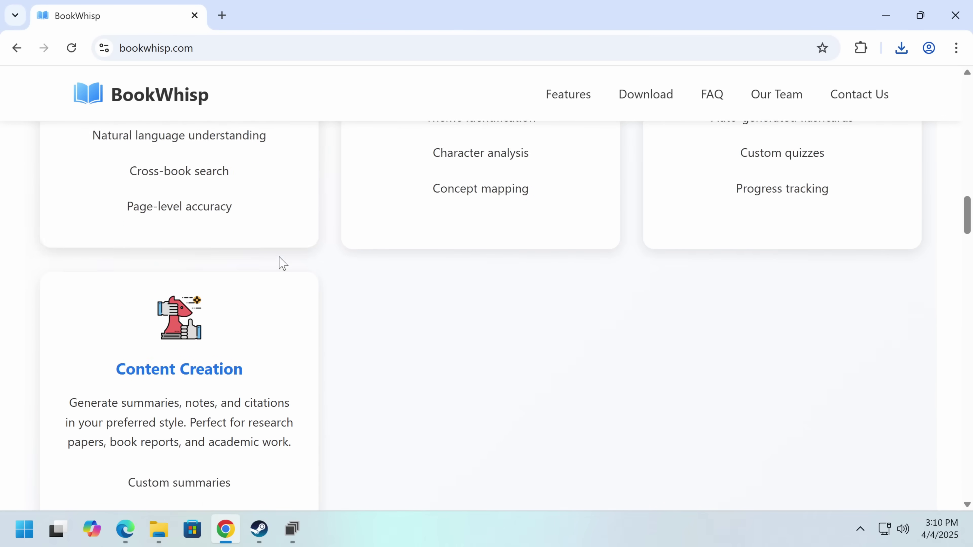
scroll(283, 264, "down", 3)
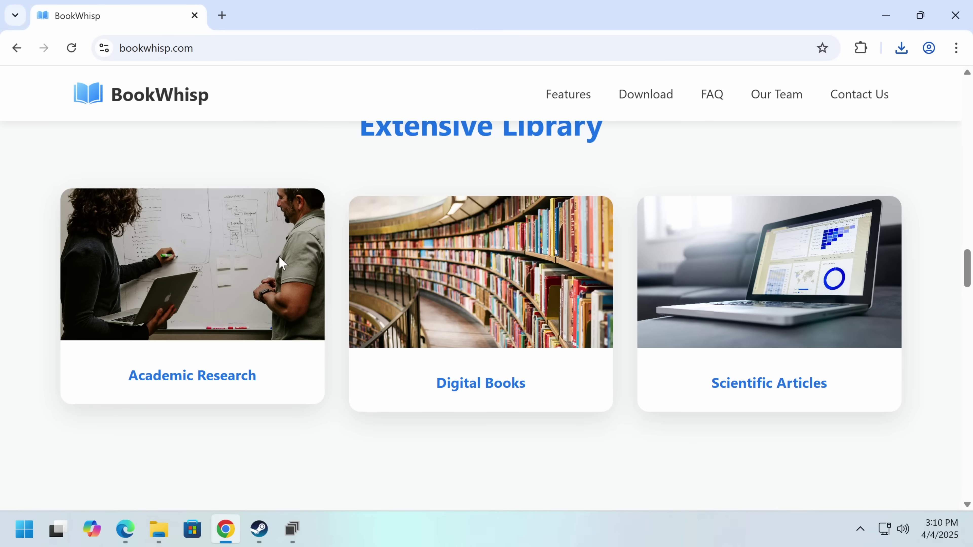
scroll(858, 352, "down", 6)
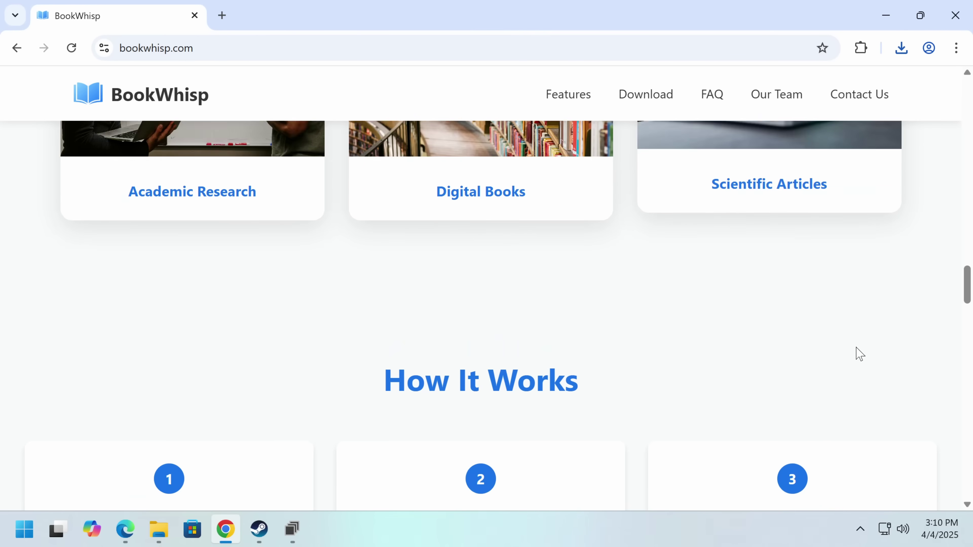
scroll(49, 324, "down", 4)
left_click_drag(134, 333, 204, 387)
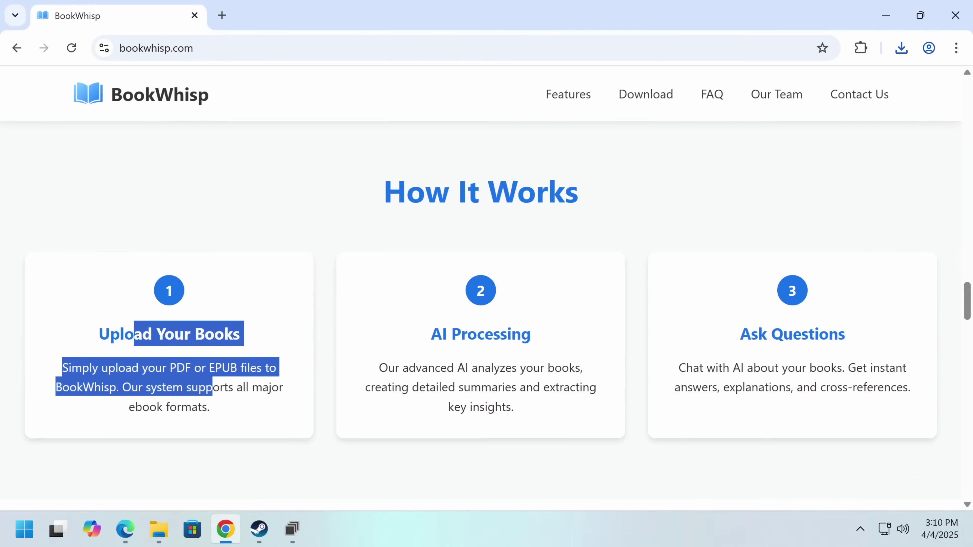
left_click_drag(491, 387, 756, 420)
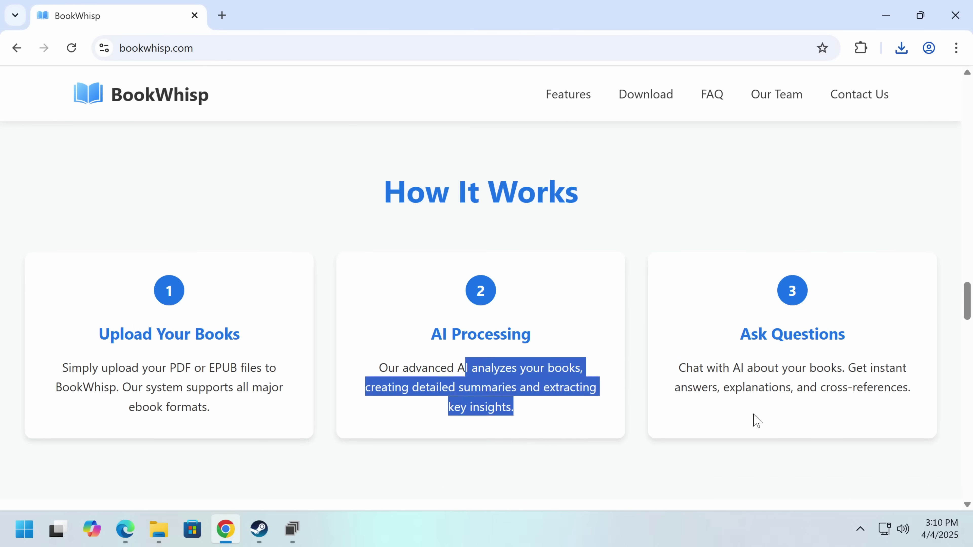
- Scroll to the FAQ and expand 'Can I use it offline?' to read its answer
left_click(828, 415)
scroll(794, 431, "down", 10)
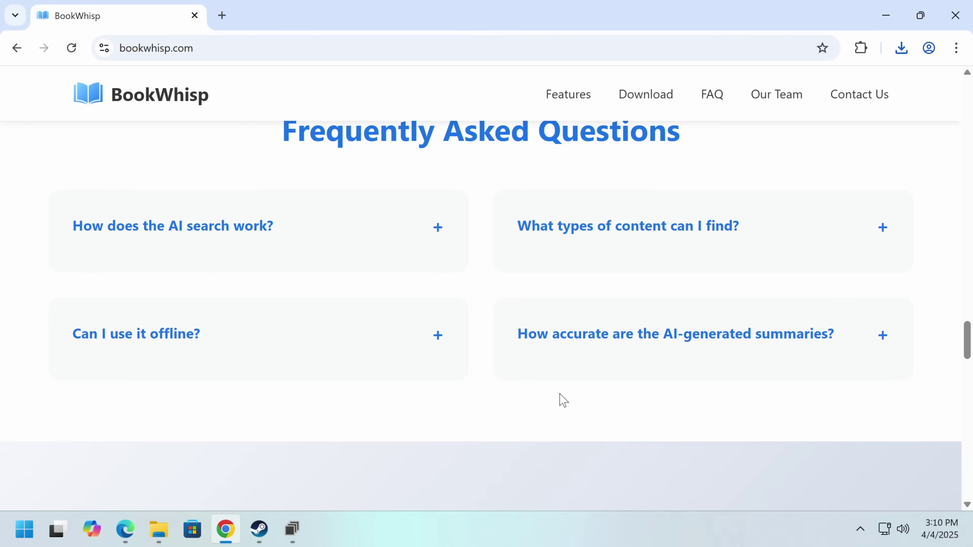
left_click(249, 337)
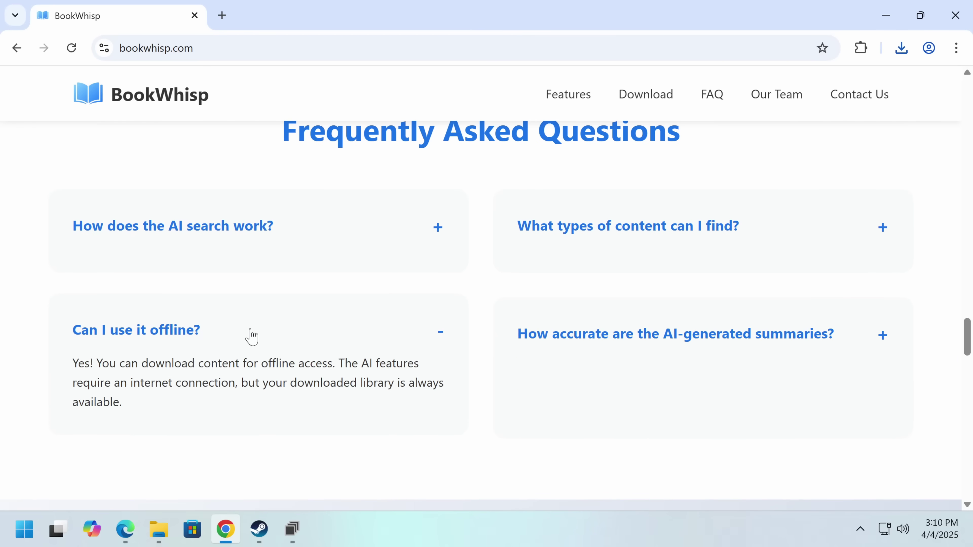
scroll(609, 319, "down", 10)
scroll(516, 304, "up", 5)
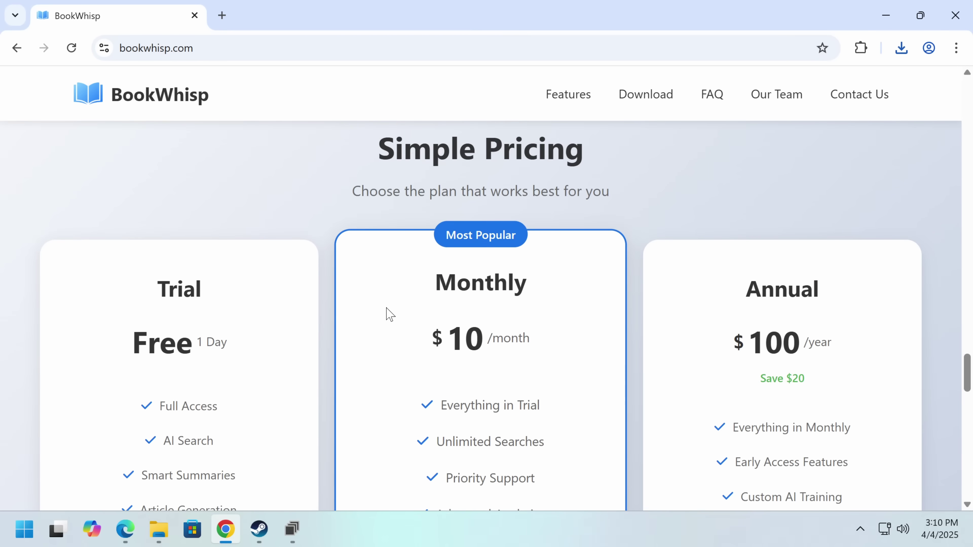
- Scroll past the pricing section down to the Download section
scroll(386, 310, "down", 4)
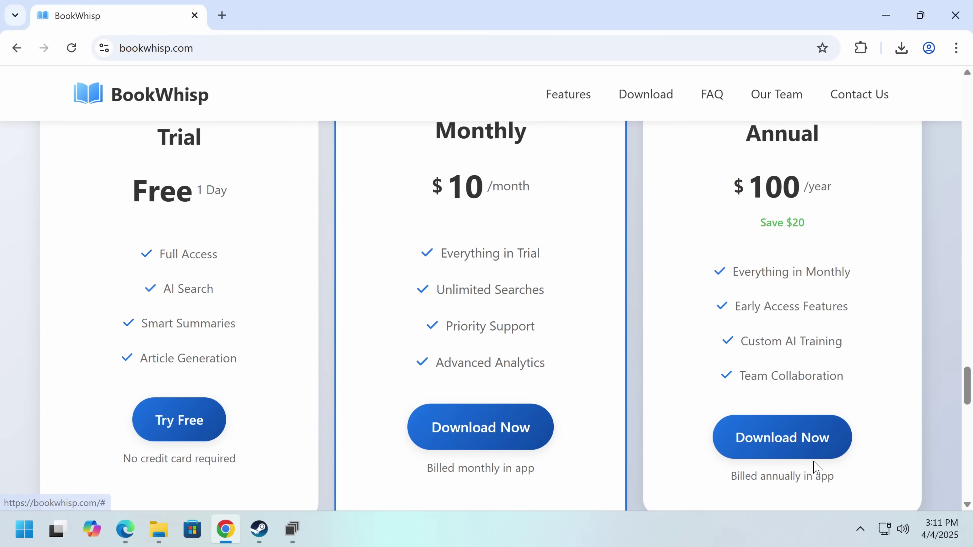
scroll(495, 434, "down", 5)
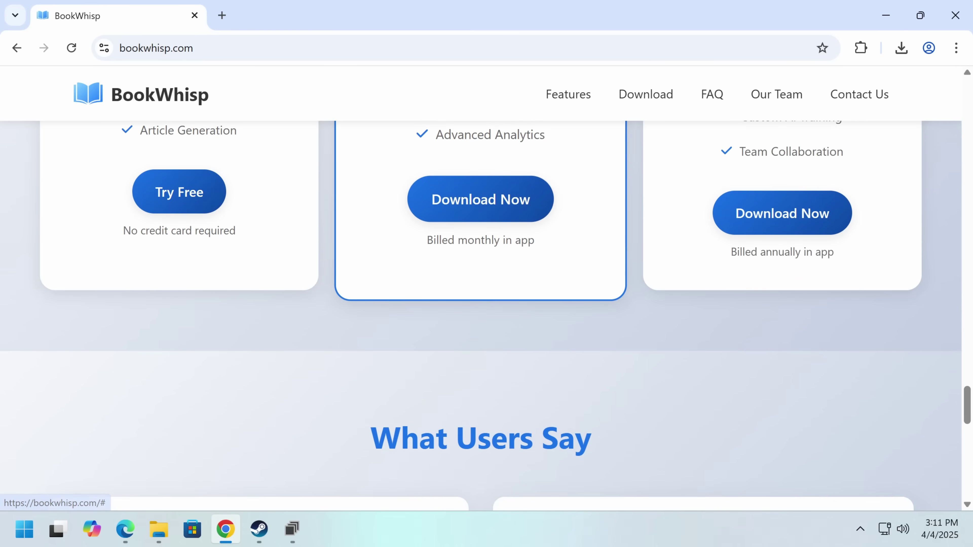
scroll(486, 314, "down", 5)
scroll(325, 389, "down", 7)
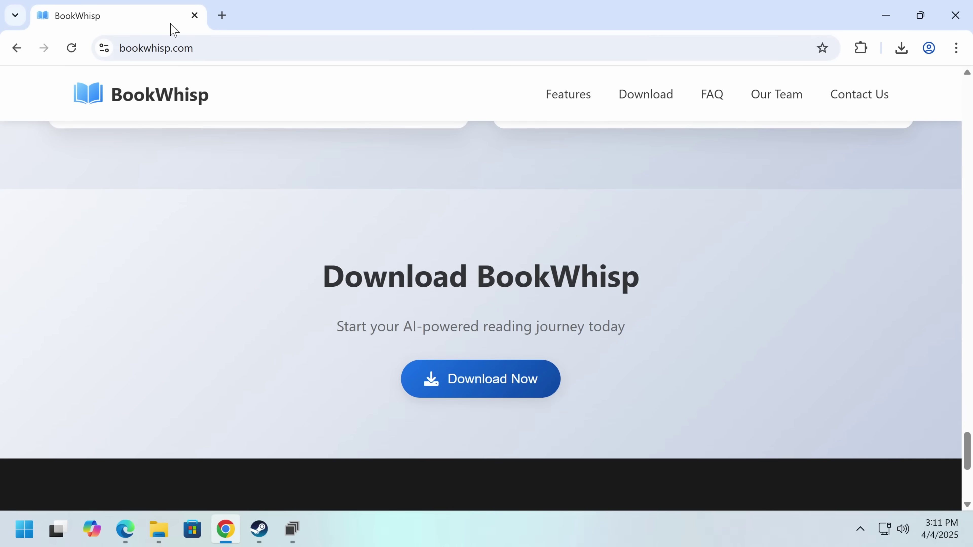
- Open a new browser tab at virustotal.com
left_click(221, 16)
type("v")
key("Return")
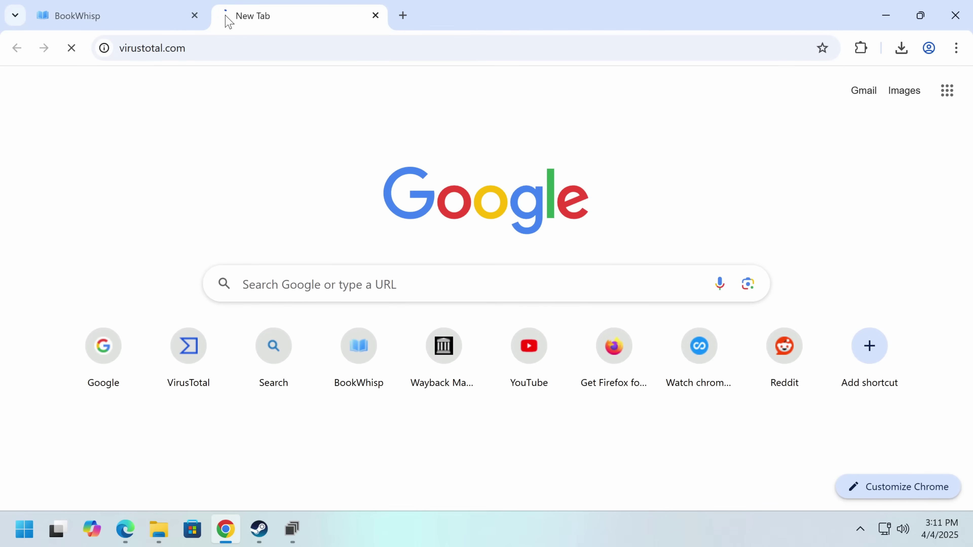
- Upload BookWhisp.exe from Downloads and review its 0/72 detection report
left_click(501, 478)
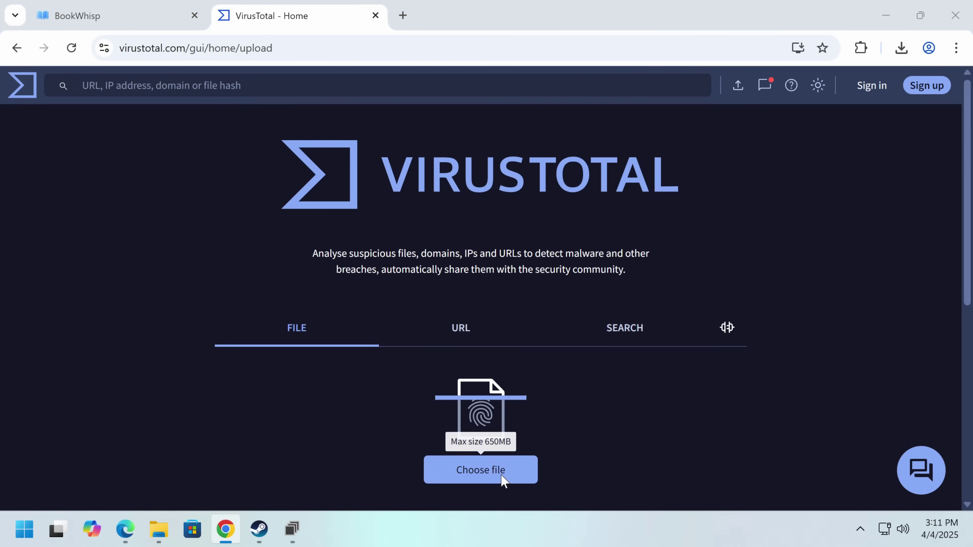
left_click(190, 133)
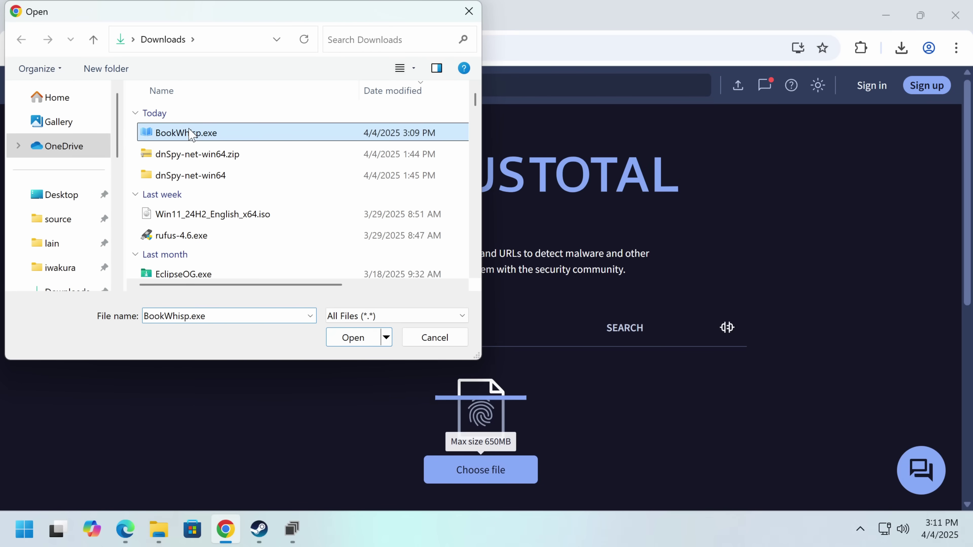
double_click(190, 133)
double_click(234, 221)
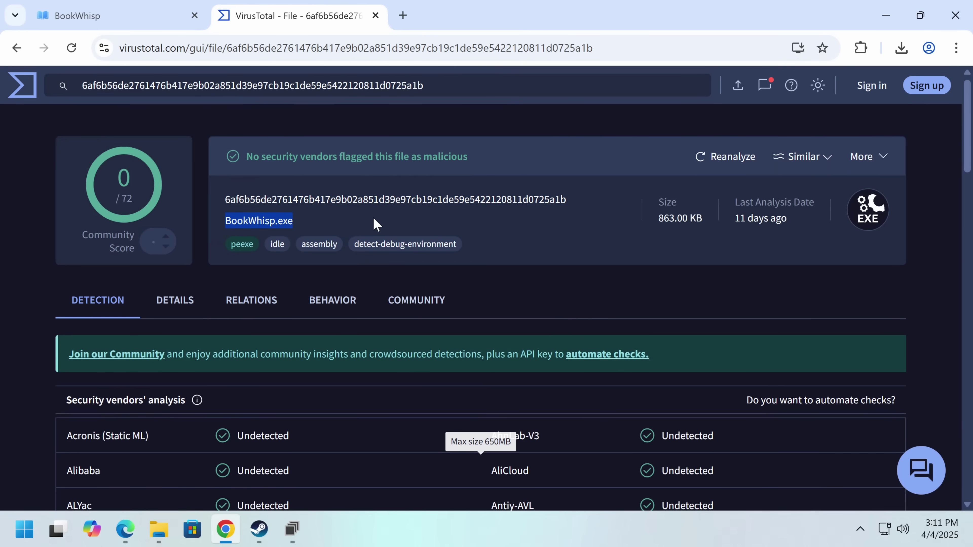
mouse_move(317, 246)
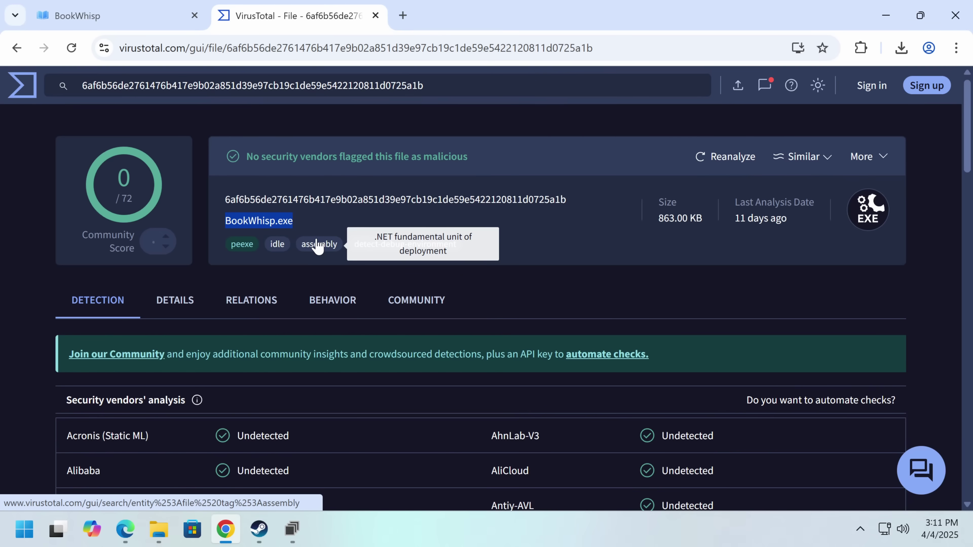
scroll(230, 310, "down", 2)
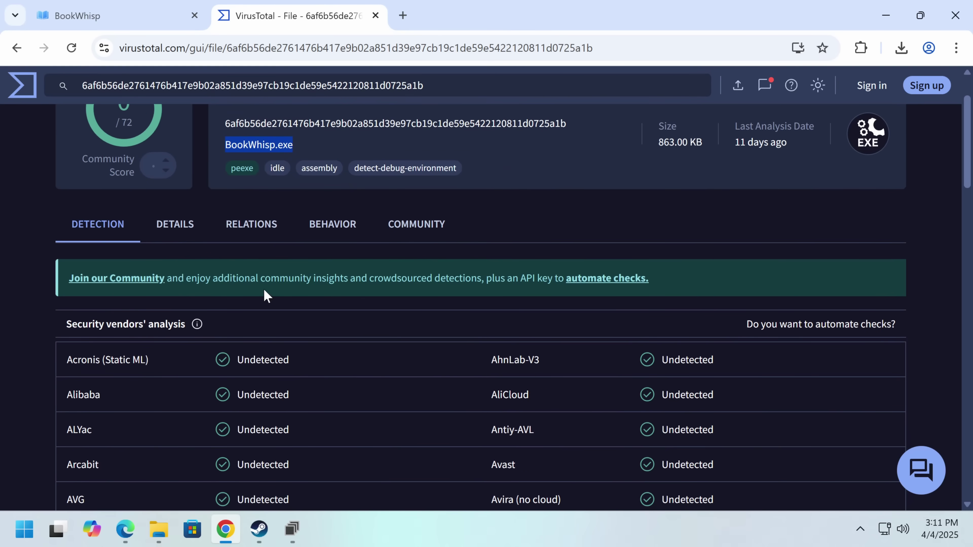
- Back in dnSpy, browse the MainWindow members and open the LoginPassword PasswordBox field
left_click(292, 529)
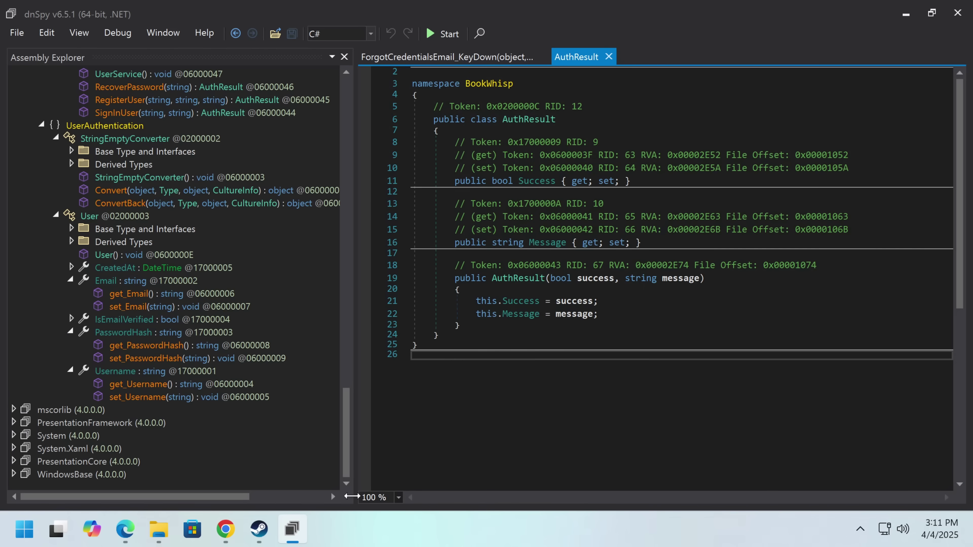
scroll(272, 431, "up", 15)
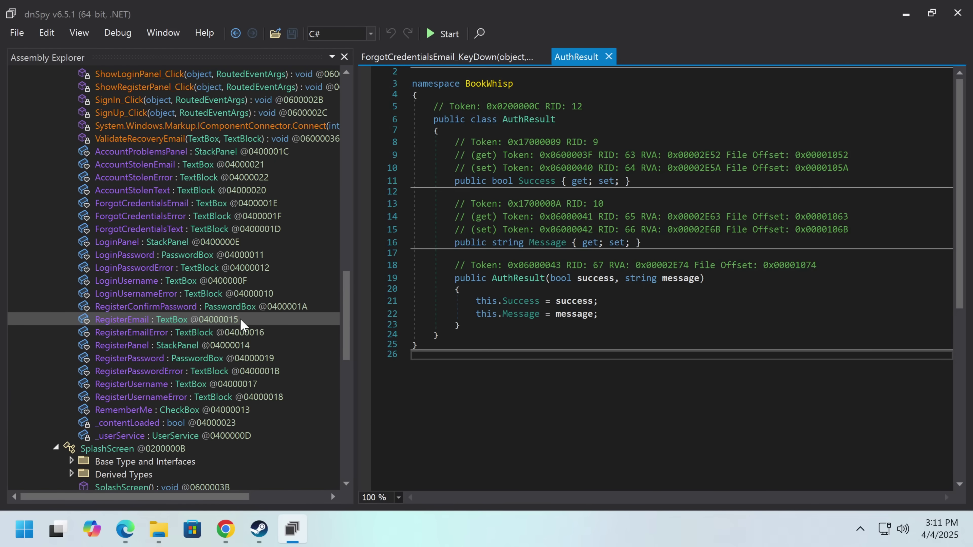
scroll(242, 323, "up", 3)
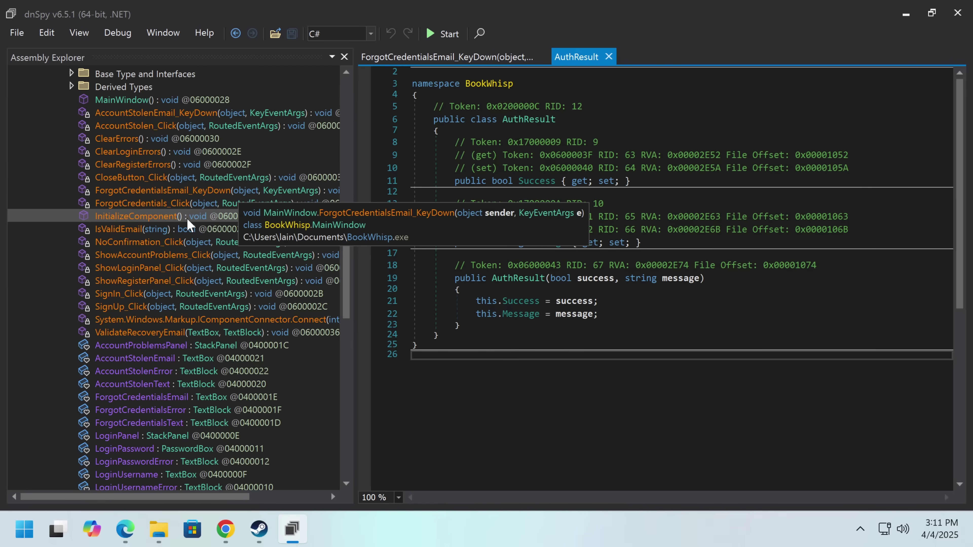
scroll(214, 330, "down", 2)
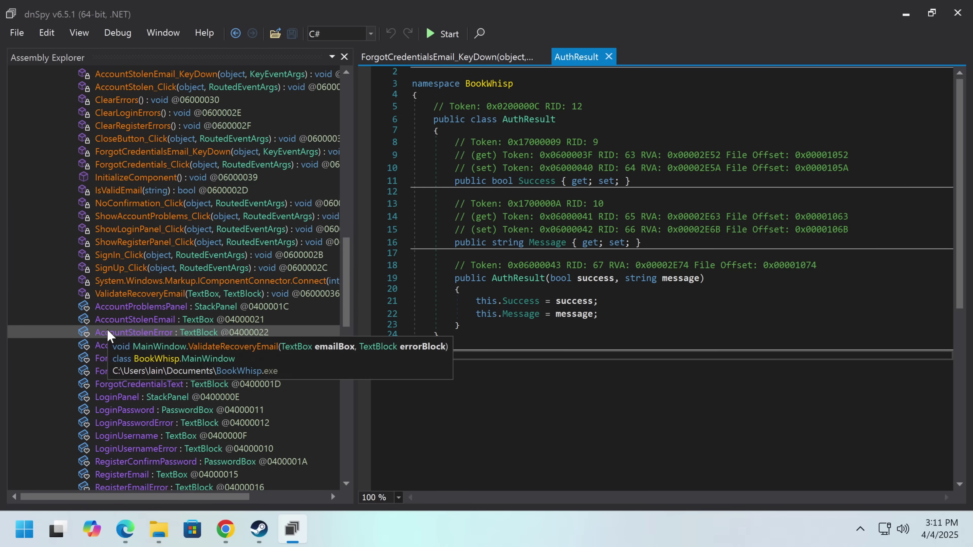
scroll(246, 389, "down", 5)
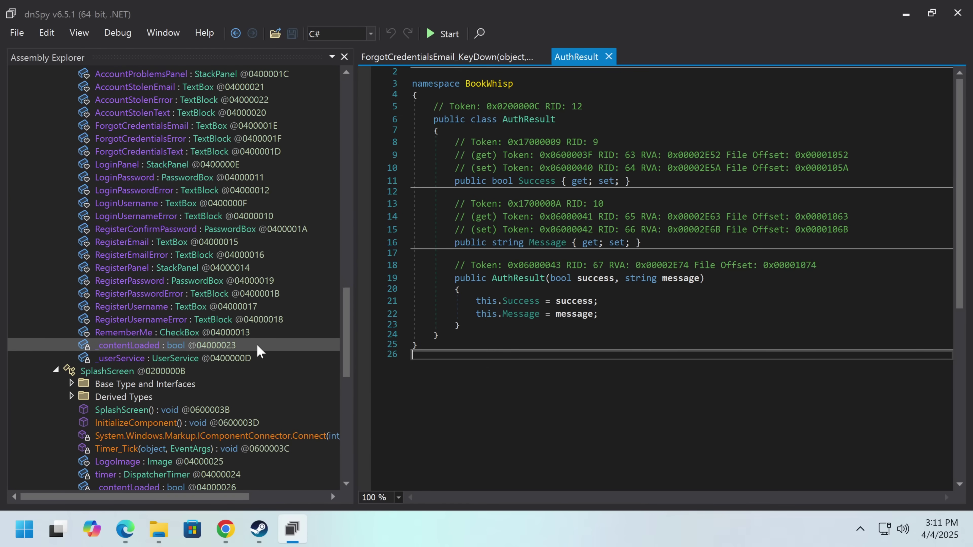
scroll(264, 346, "up", 6)
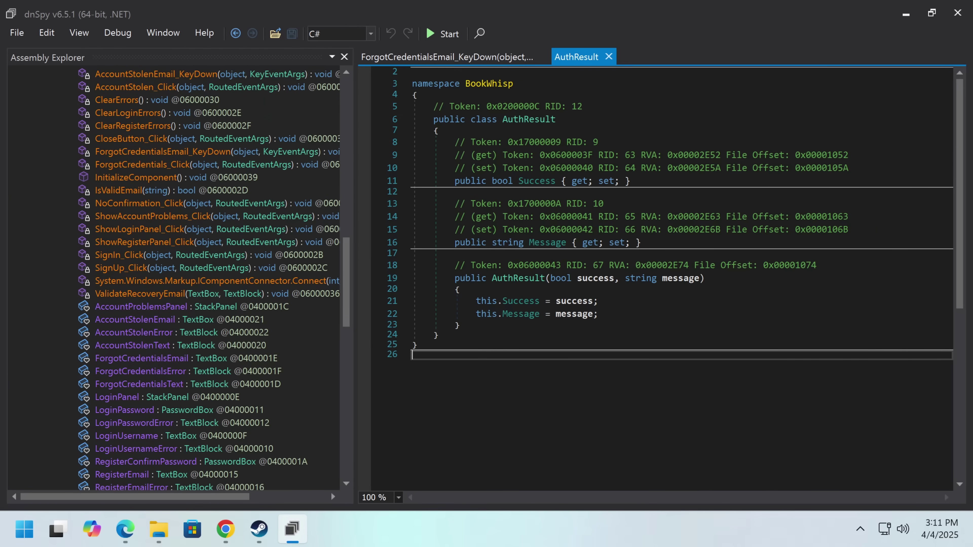
left_click(550, 314)
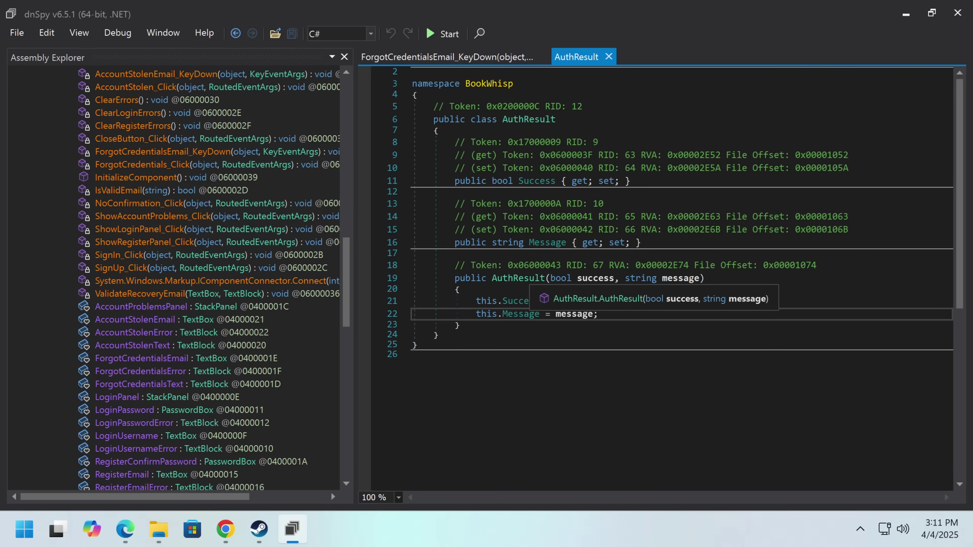
scroll(575, 313, "up", 1)
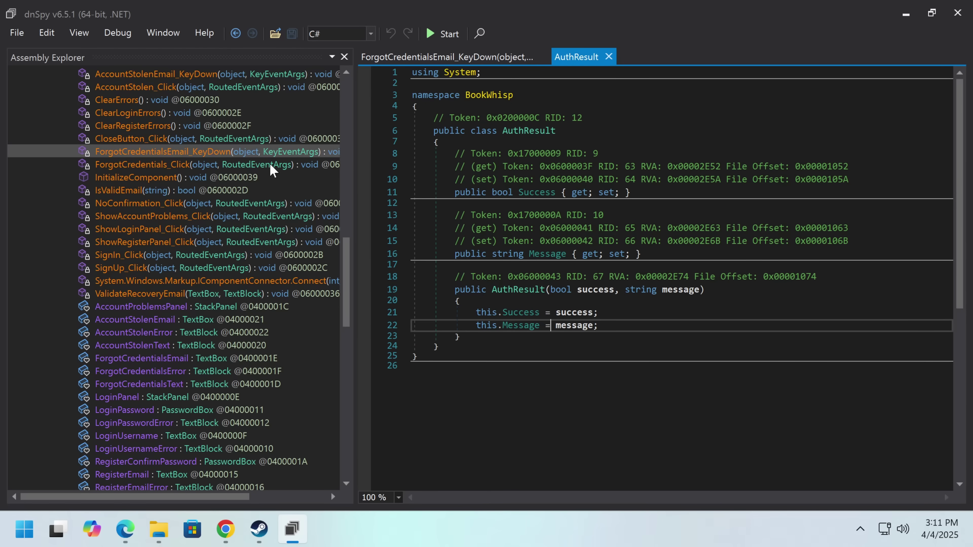
left_click(161, 409)
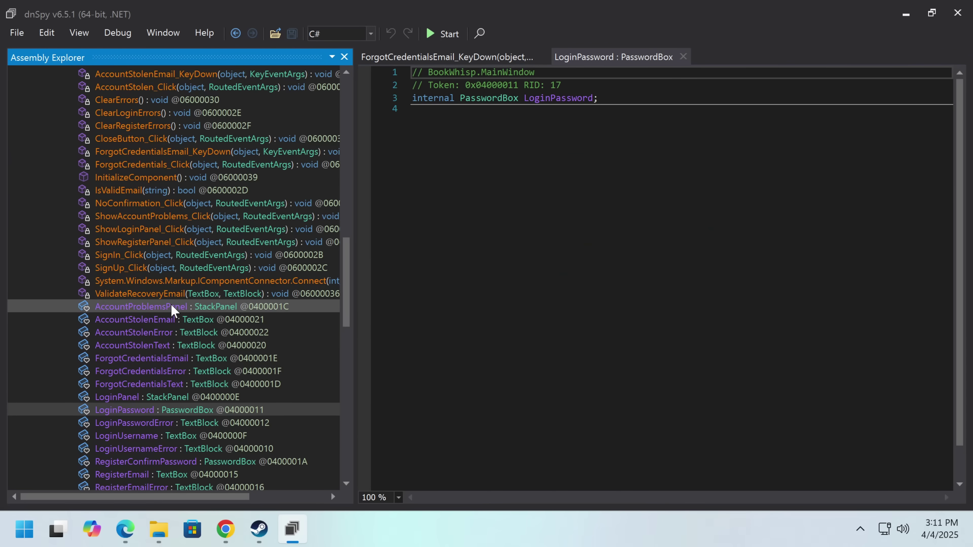
- Trace SignIn_Click to SignInUser and AuthResult, then return to UserService's hardcoded test check
scroll(176, 306, "up", 1)
left_click(176, 296)
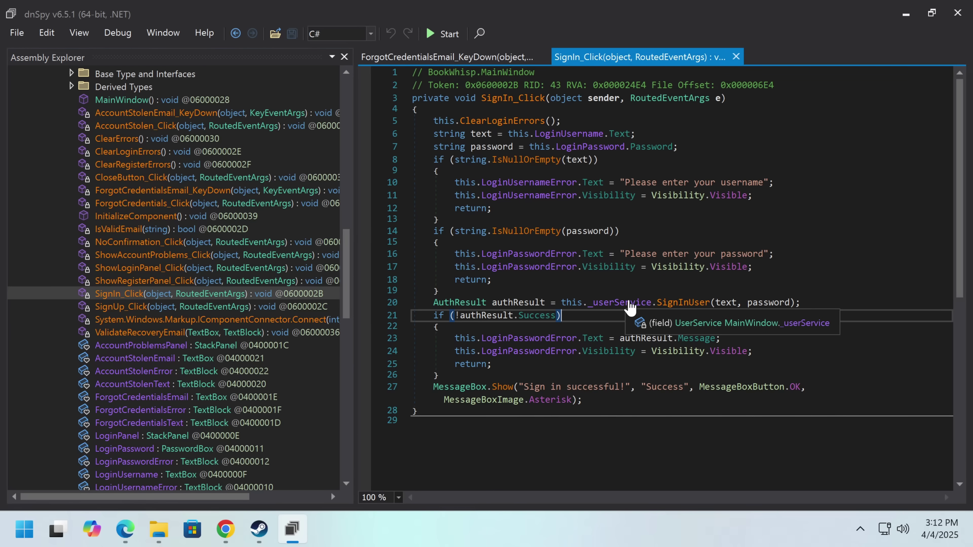
left_click(685, 302)
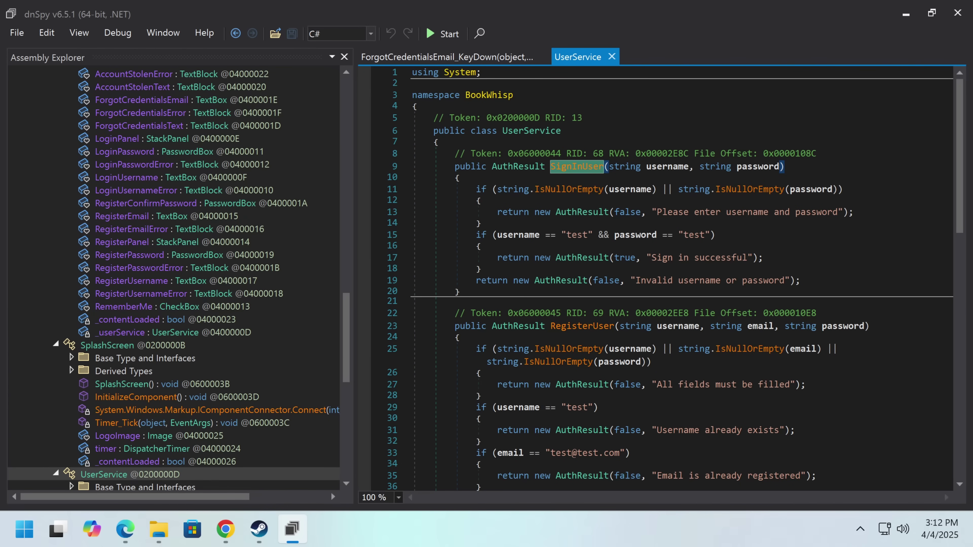
left_click(583, 213)
key("alt+Left")
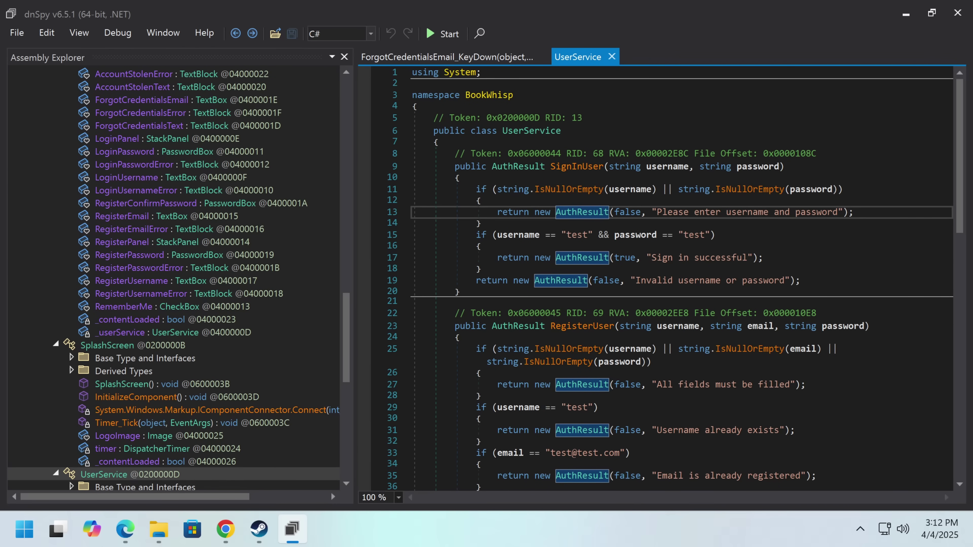
- Restart the BookWhisp.exe task with a 352-second duration and Public privacy, and run it
left_click(126, 531)
key("ctrl+l")
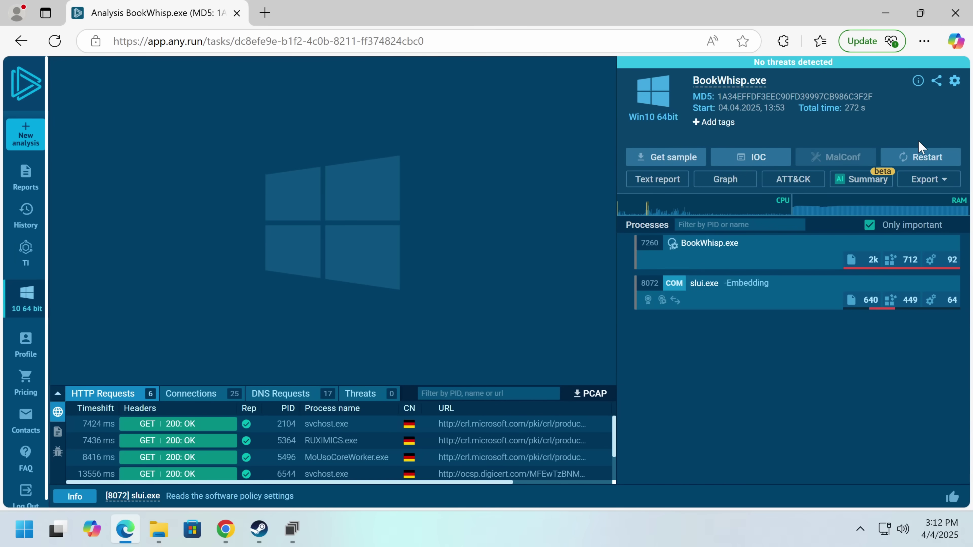
left_click(920, 155)
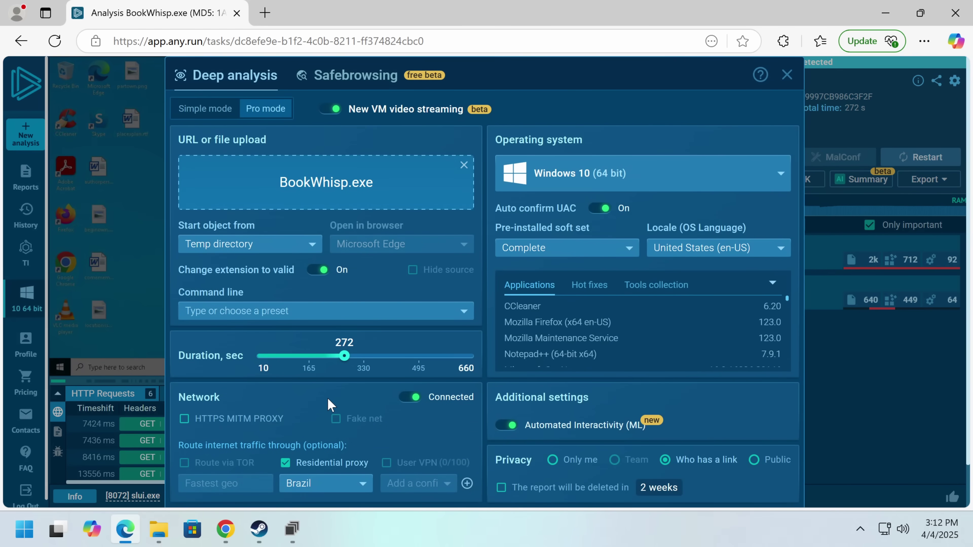
left_click_drag(344, 356, 370, 356)
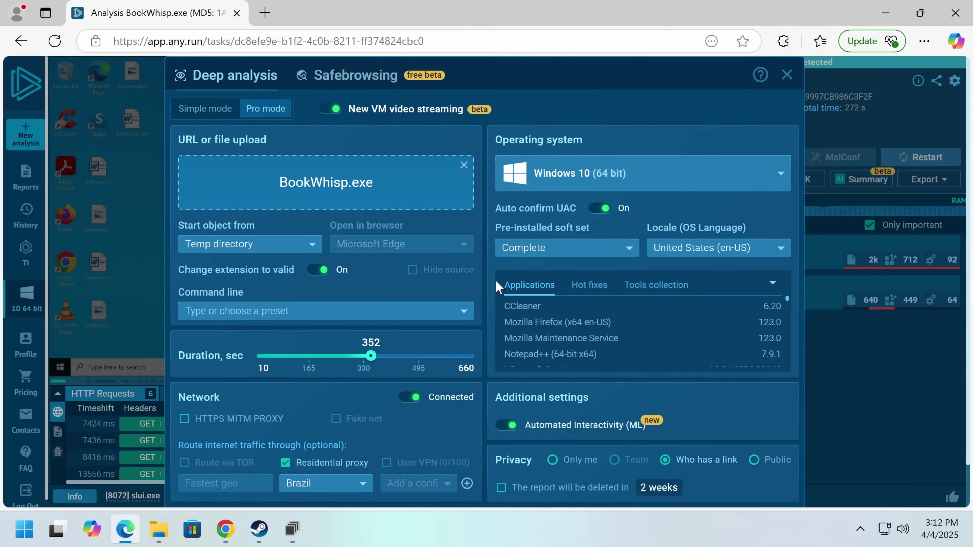
scroll(497, 287, "down", 1)
left_click(754, 412)
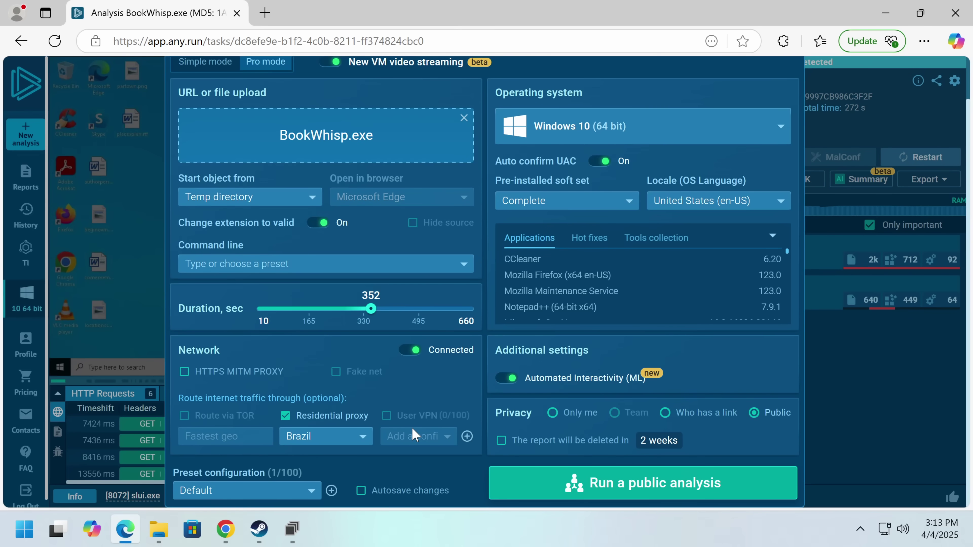
left_click(655, 472)
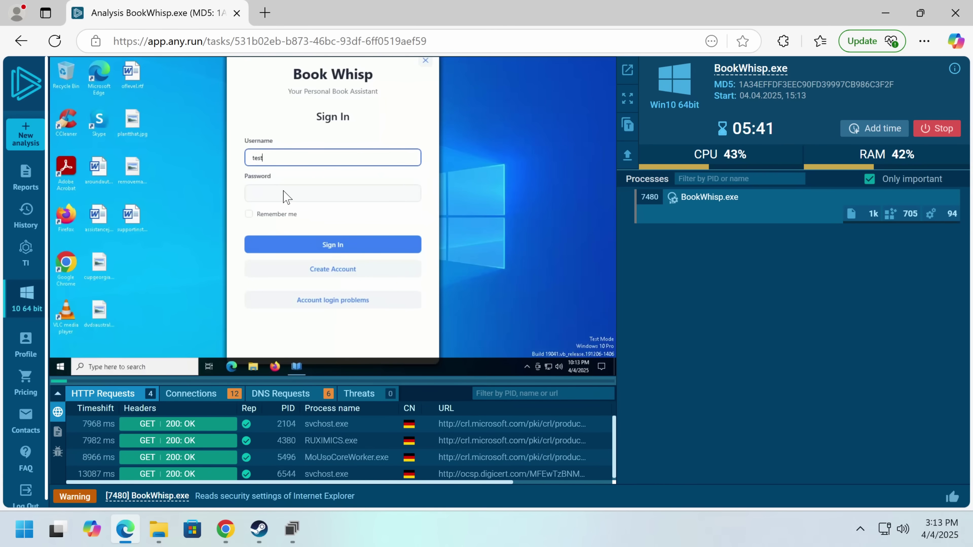
left_click(286, 195)
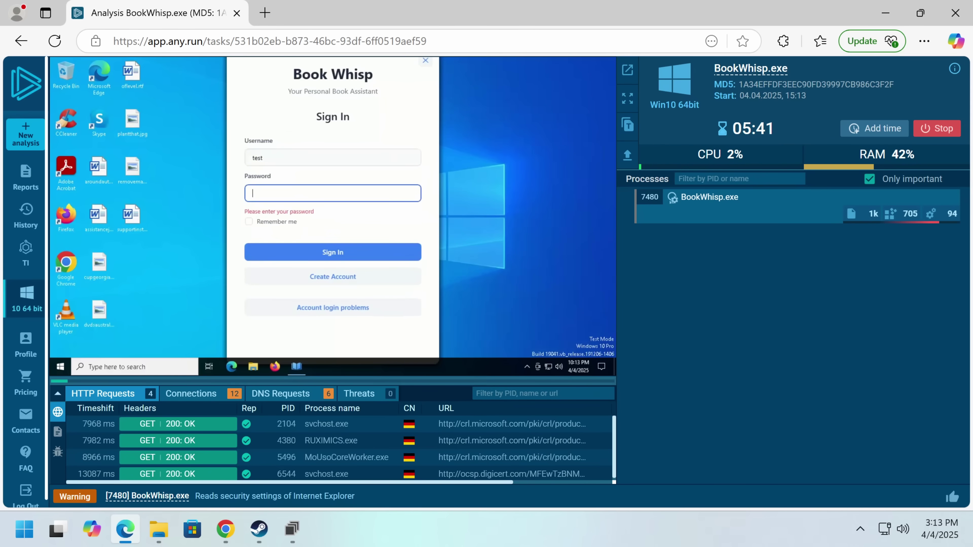
type("test")
left_click(297, 251)
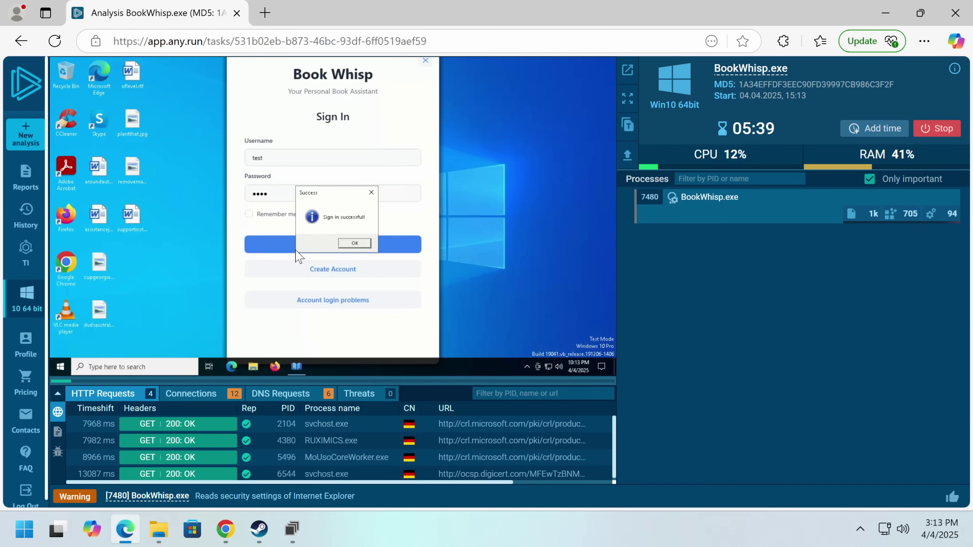
left_click(354, 243)
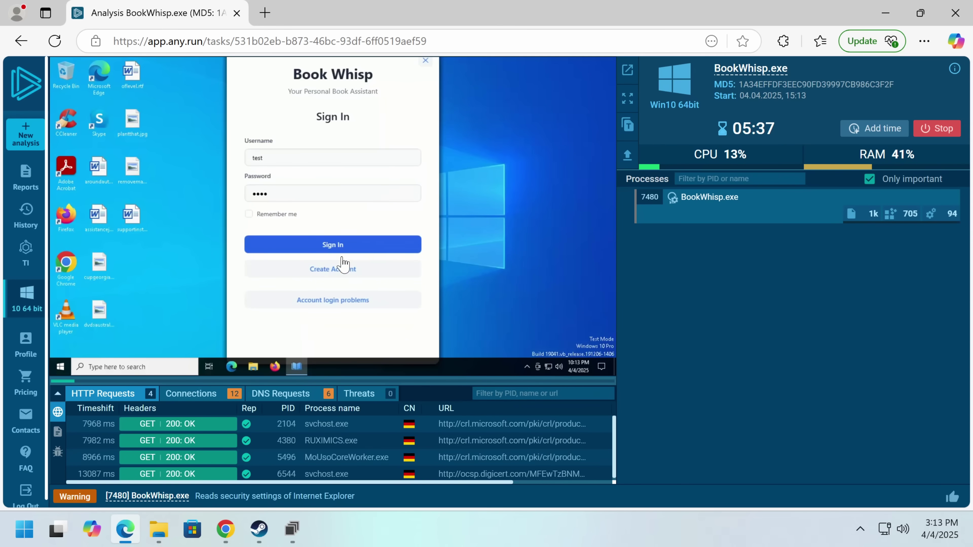
key("Return")
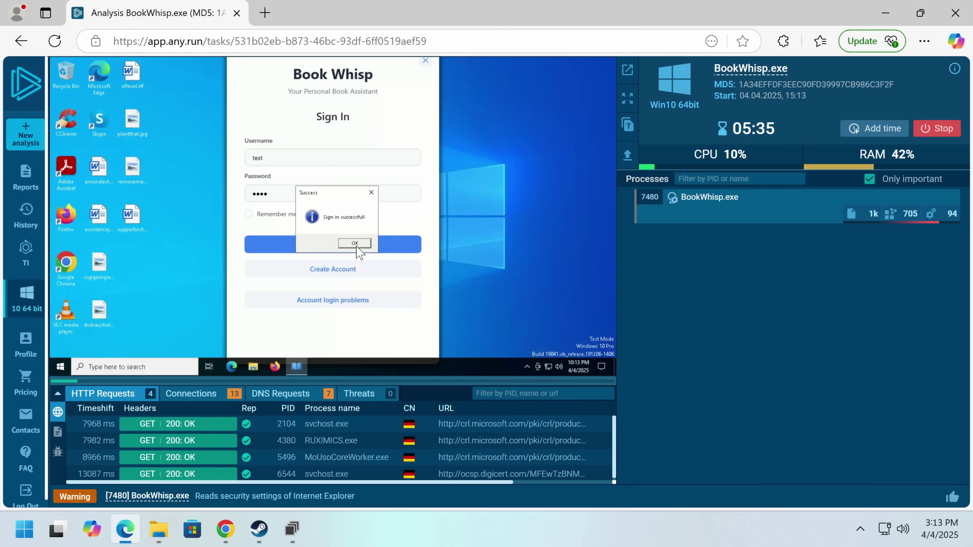
- Dismiss the success messages, close BookWhisp, and inspect the docusign.bookwhisp.com address
left_click(352, 244)
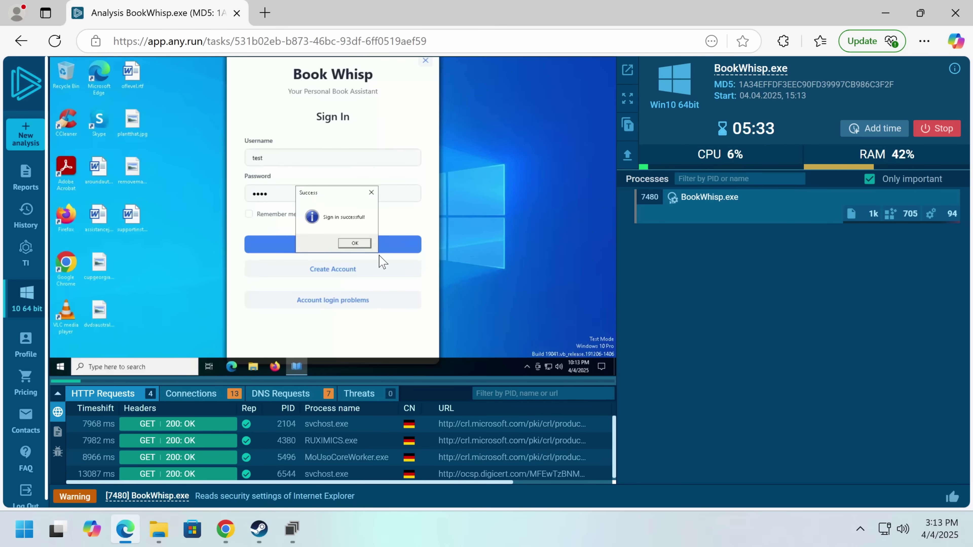
left_click(354, 243)
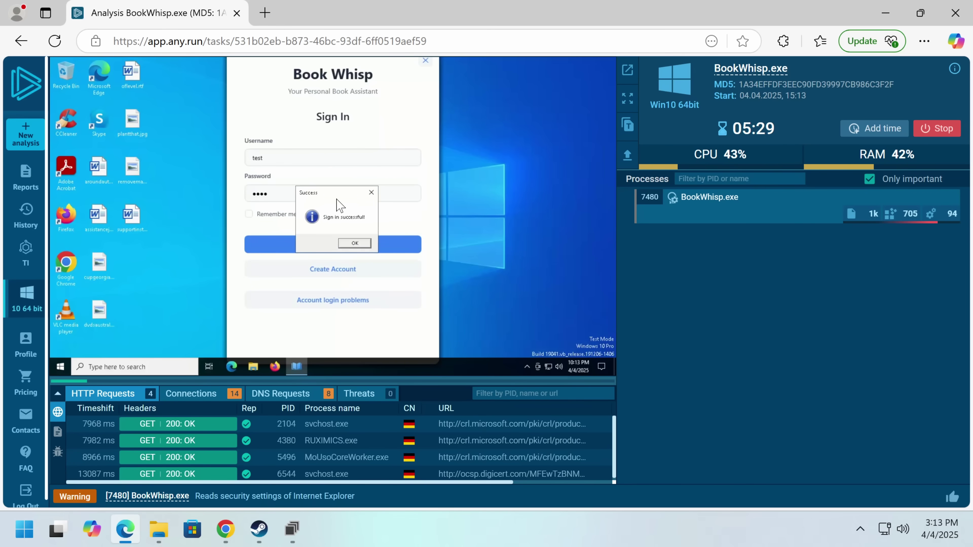
left_click_drag(363, 192, 403, 165)
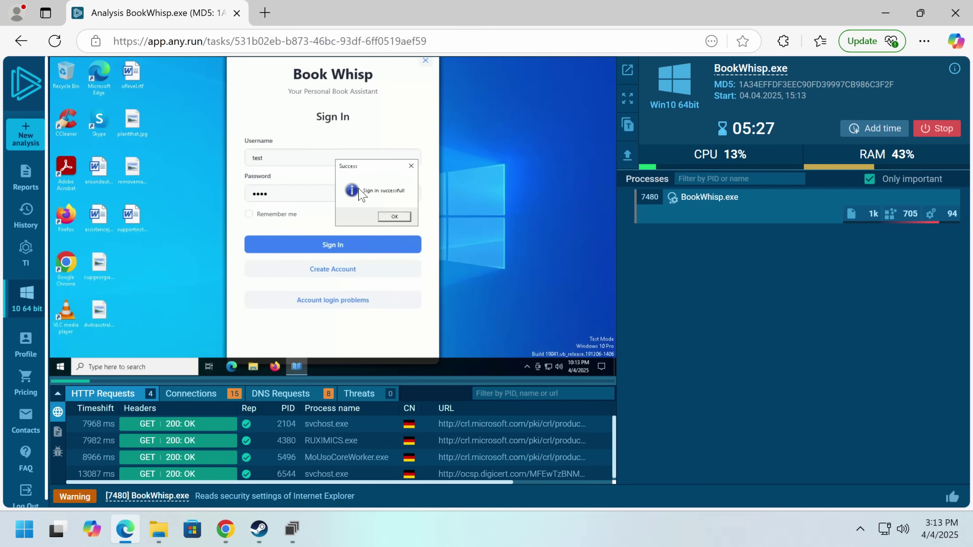
left_click(390, 218)
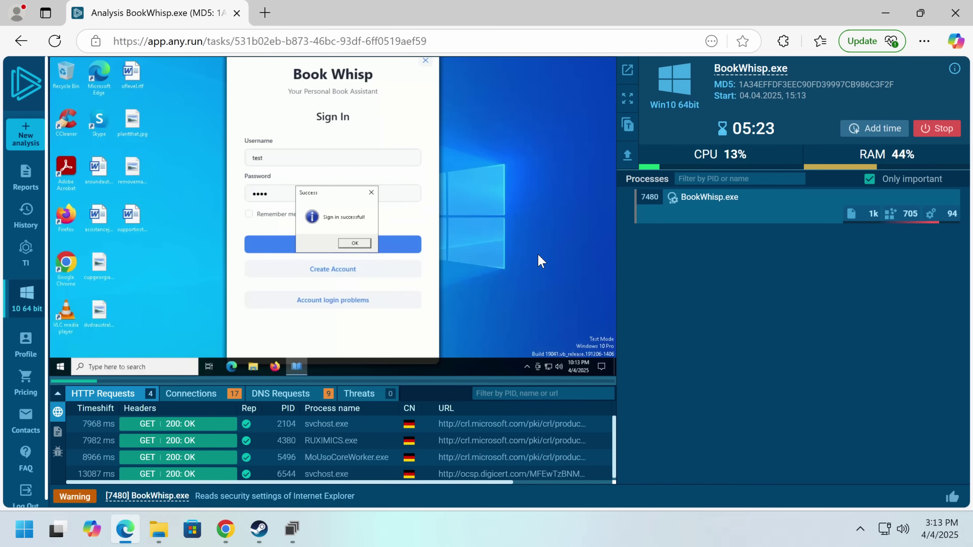
key("Return")
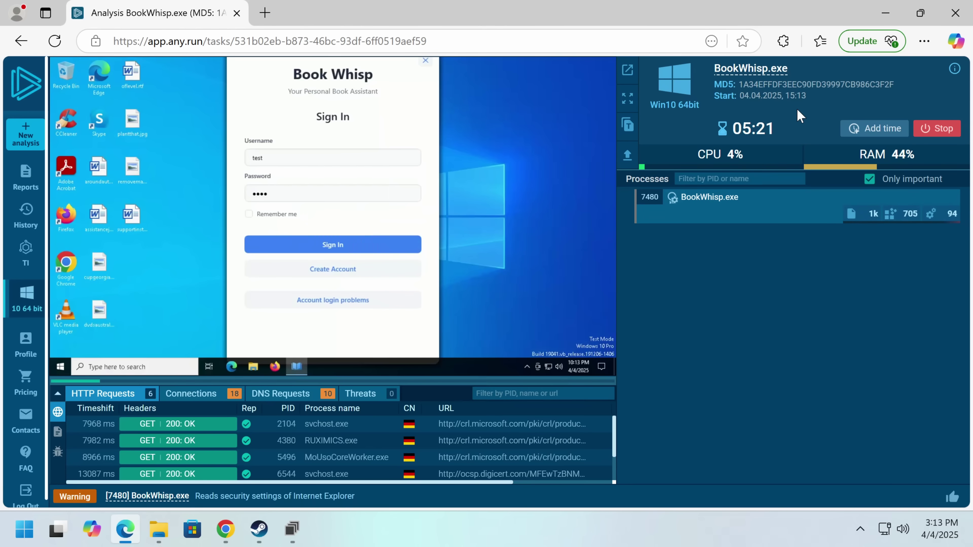
left_click(425, 61)
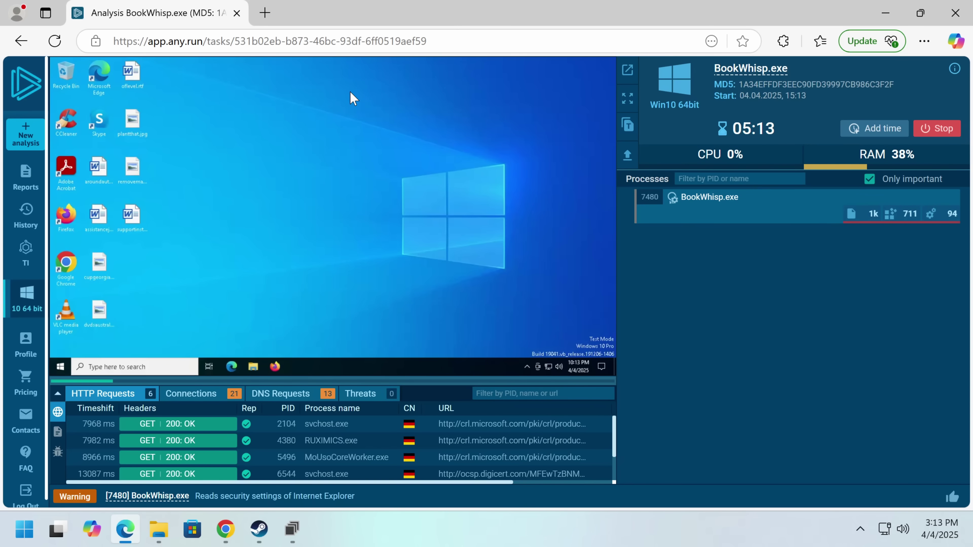
left_click(386, 41)
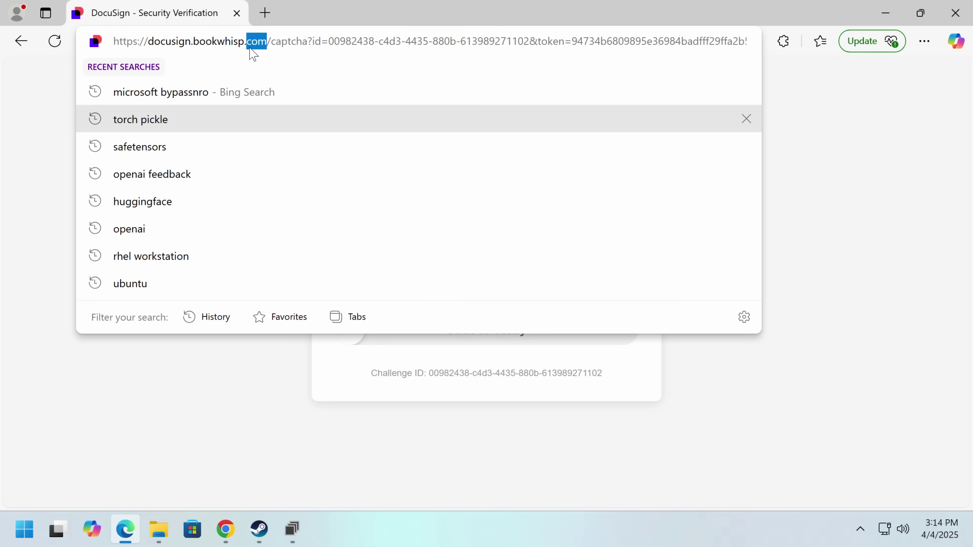
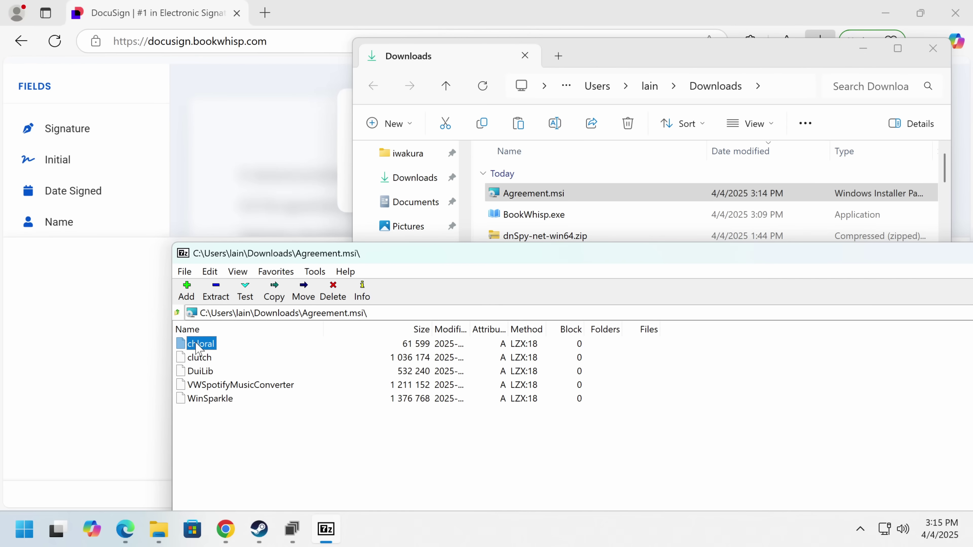
- Inspect the clutch, DuiLib and WinSparkle entries in the Agreement.msi file list
left_click(209, 357)
left_click(203, 370)
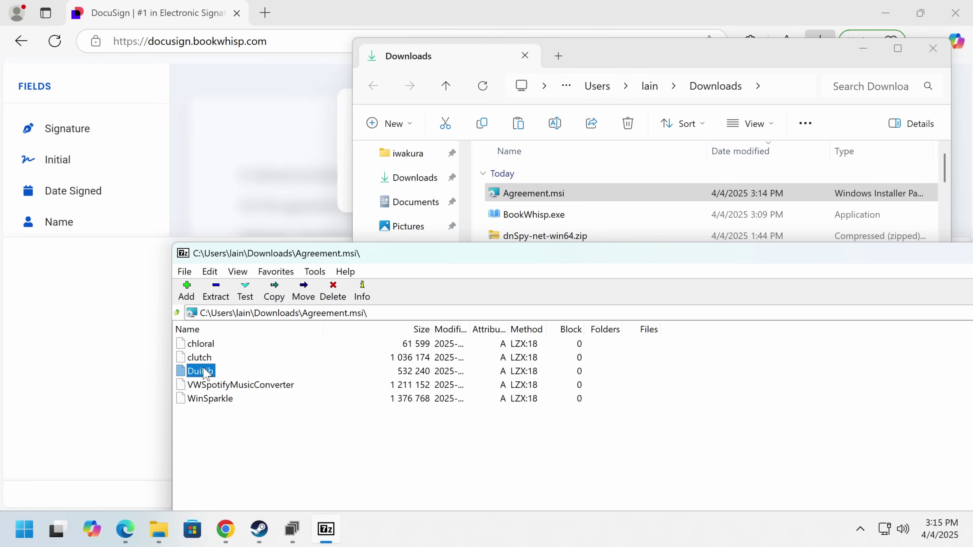
left_click(222, 400)
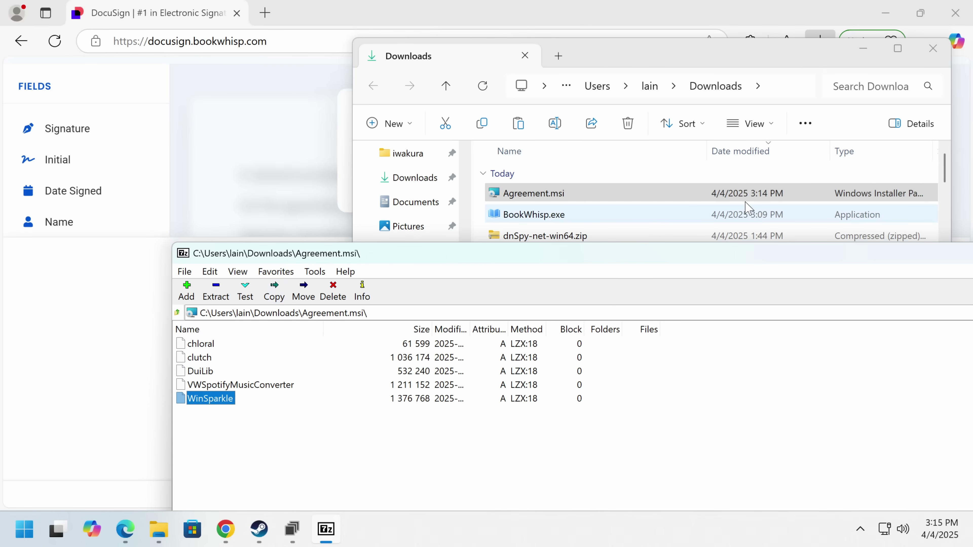
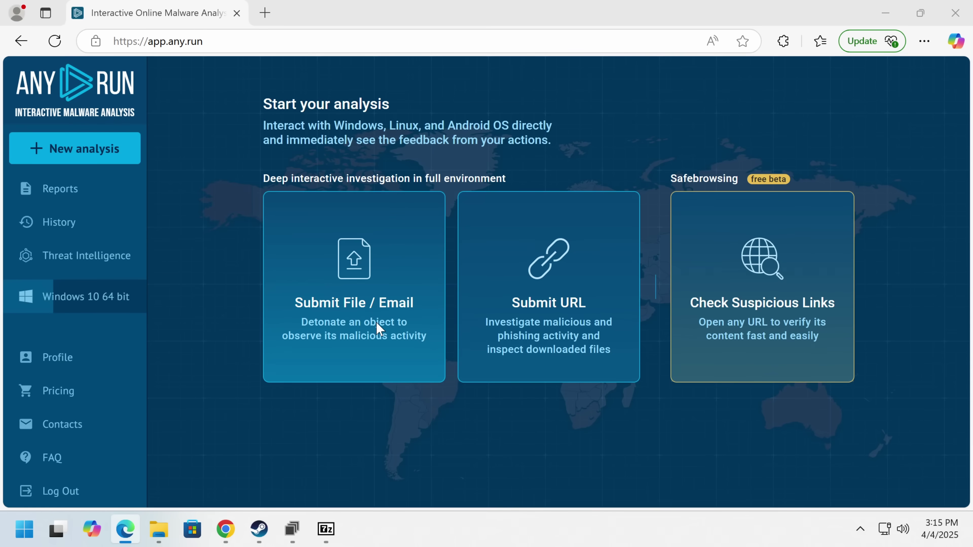
- Submit Agreement.msi, stop the BookWhisp.exe analysis, and open virustotal.com in a new tab
double_click(256, 134)
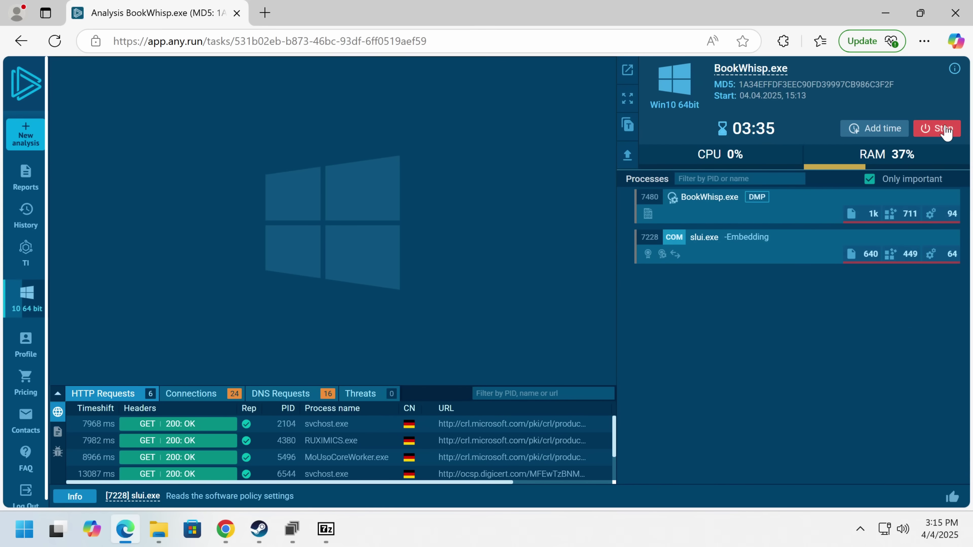
left_click(928, 142)
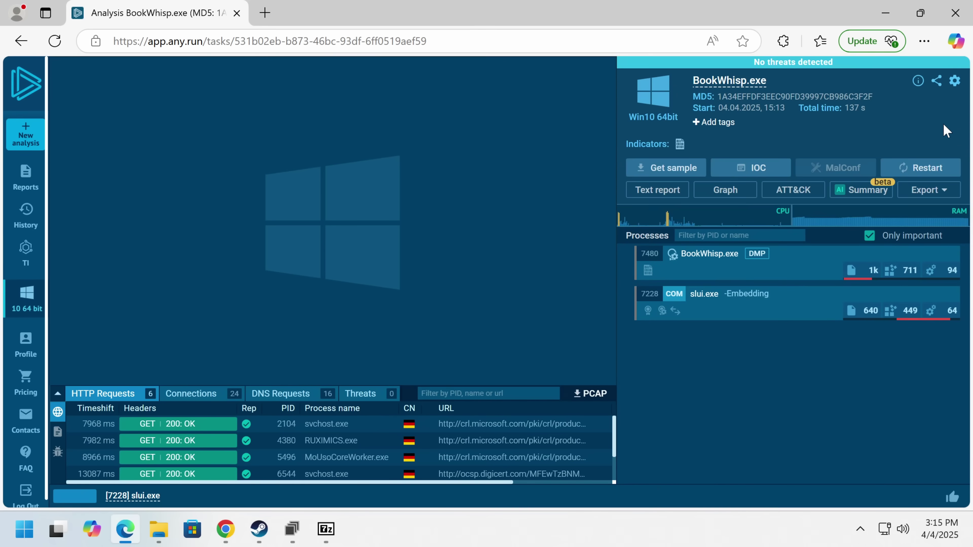
left_click(264, 12)
type("v")
key("Return")
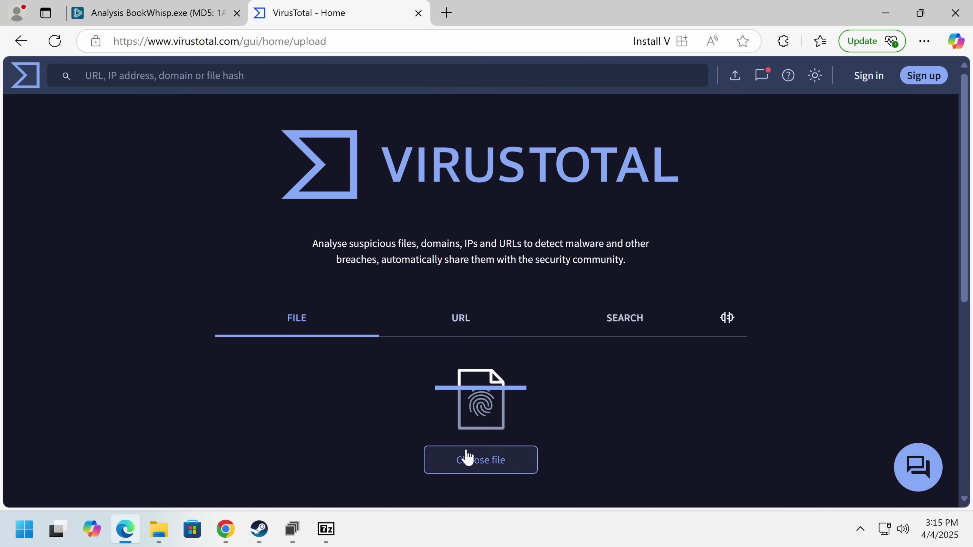
- Upload Agreement.msi from Downloads to VirusTotal for scanning
left_click(467, 462)
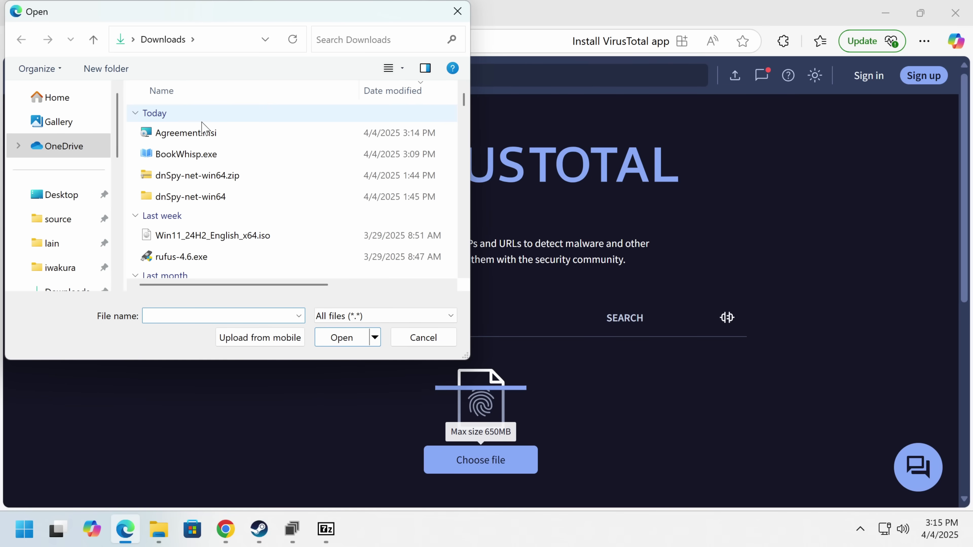
left_click(187, 133)
left_click(342, 338)
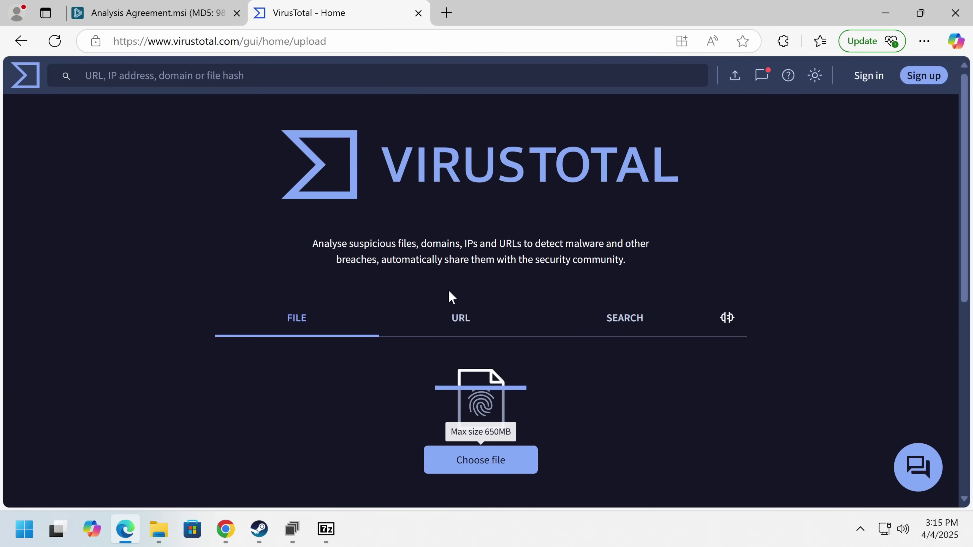
scroll(509, 270, "down", 2)
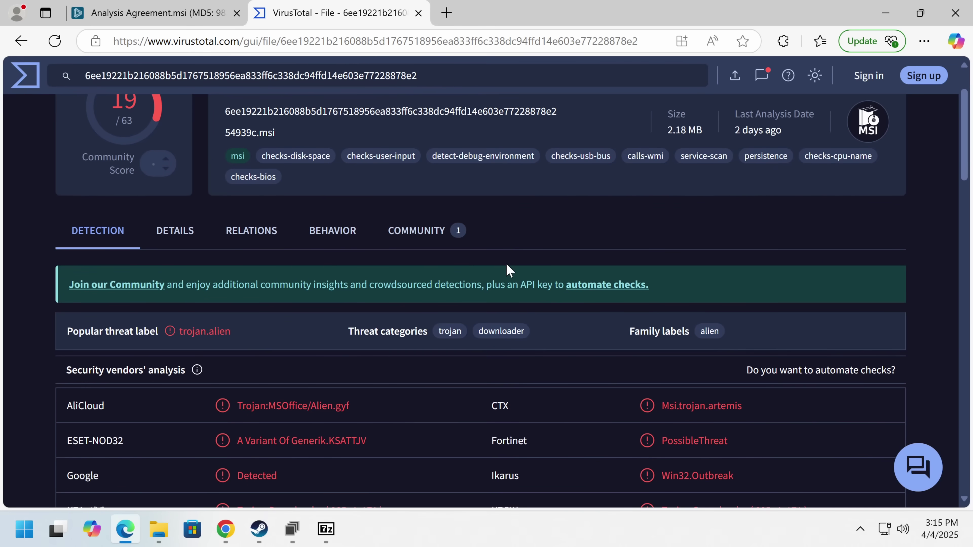
scroll(509, 270, "down", 4)
- Review the 19/63 vendor detections flagging Agreement.msi as trojan.alien
left_click_drag(719, 252, 713, 347)
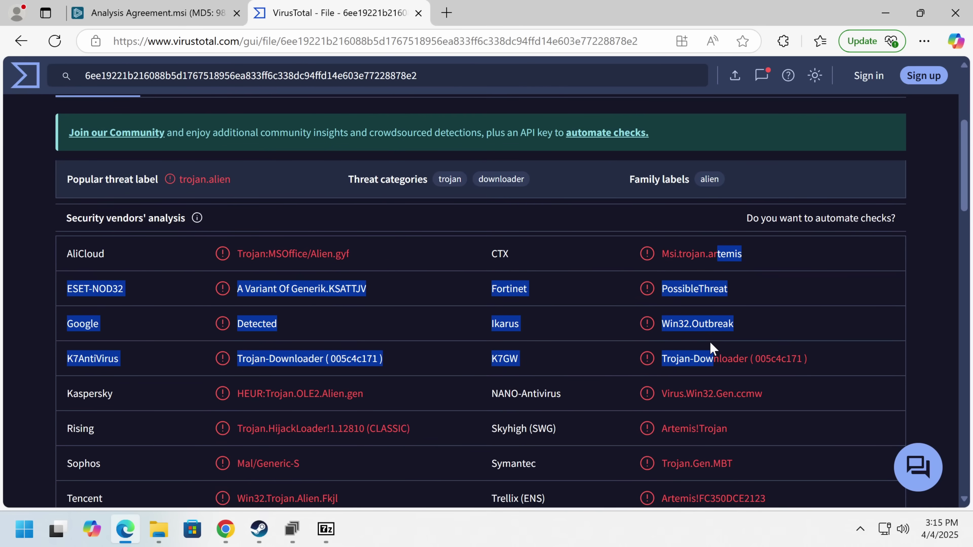
scroll(712, 348, "up", 6)
left_click(655, 363)
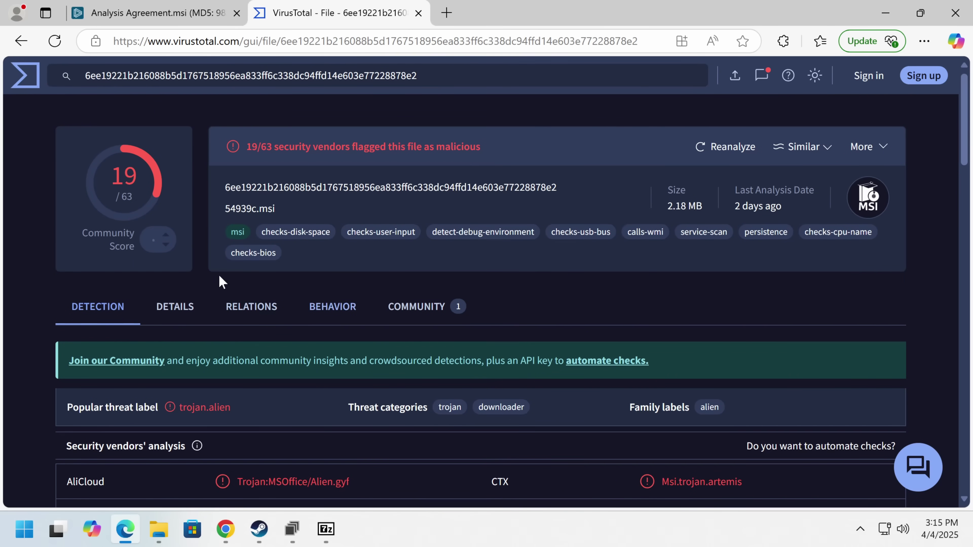
scroll(259, 229, "down", 4)
scroll(261, 228, "up", 4)
- Read the file's community comments, then go back to the detection results
left_click(437, 323)
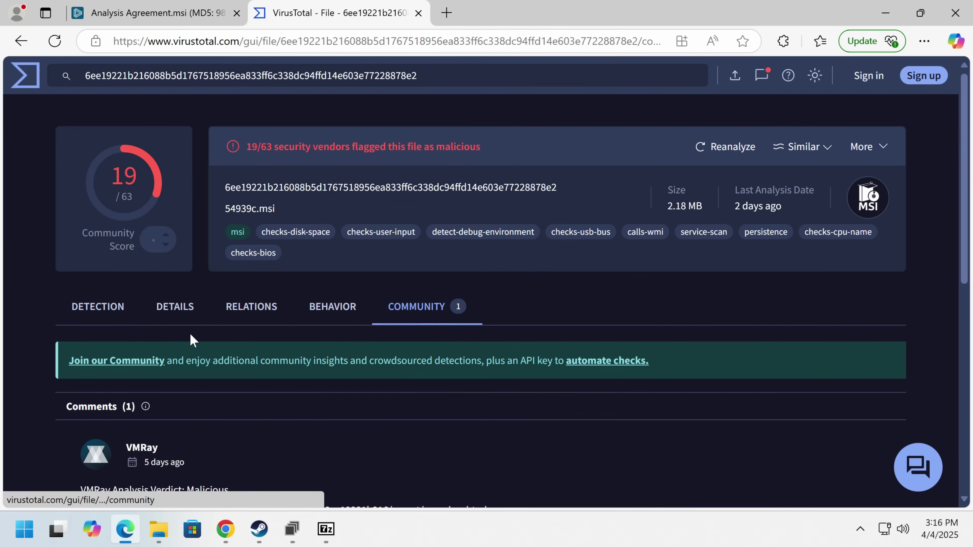
scroll(142, 324, "down", 2)
scroll(142, 324, "down", 2)
left_click(95, 156)
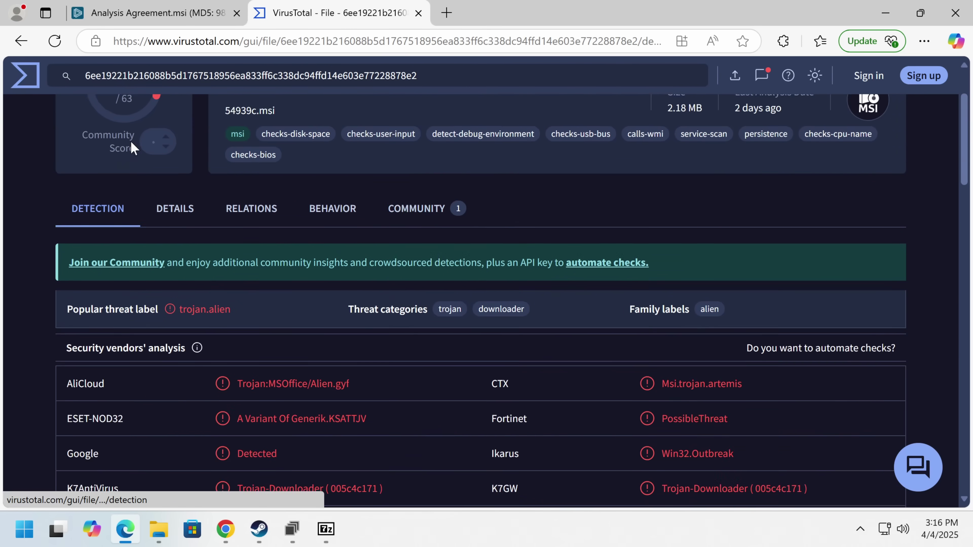
scroll(134, 147, "up", 3)
scroll(285, 246, "down", 10)
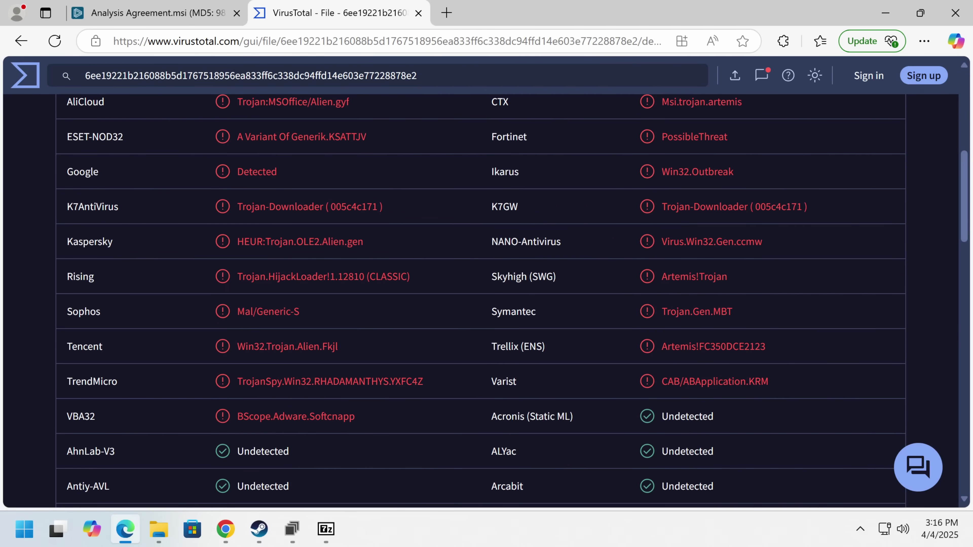
scroll(313, 241, "up", 2)
- Search the report for Microsoft's verdict, then return to the Agreement.msi sandbox analysis
key("ctrl+f")
type("micros")
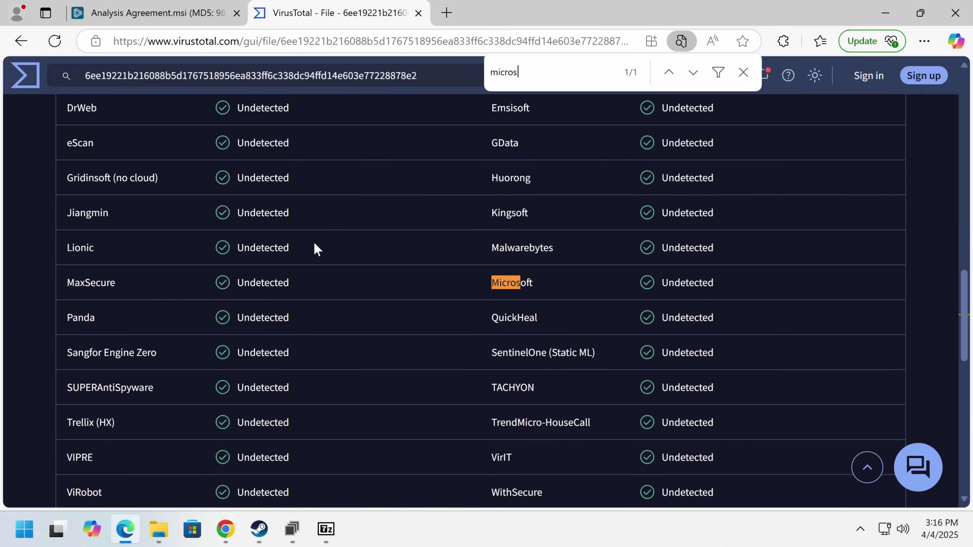
key("Escape")
scroll(313, 241, "up", 20)
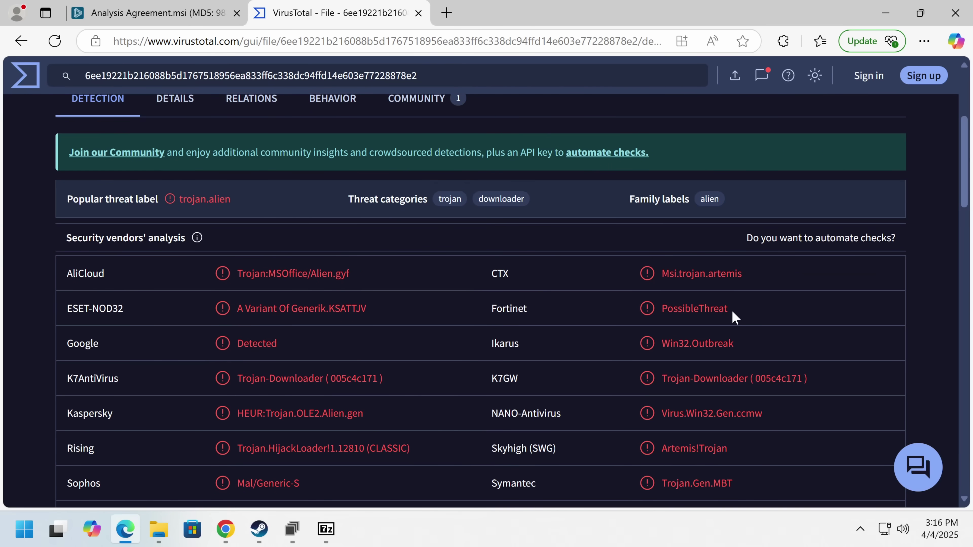
scroll(732, 318, "down", 4)
left_click(180, 16)
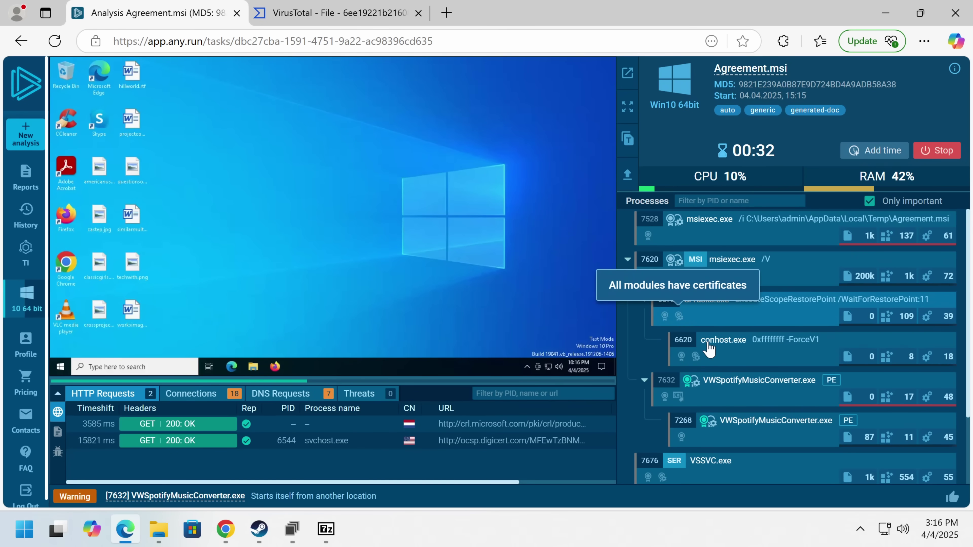
- Extend the Agreement.msi sandbox run time twice with Add time
scroll(730, 316, "down", 2)
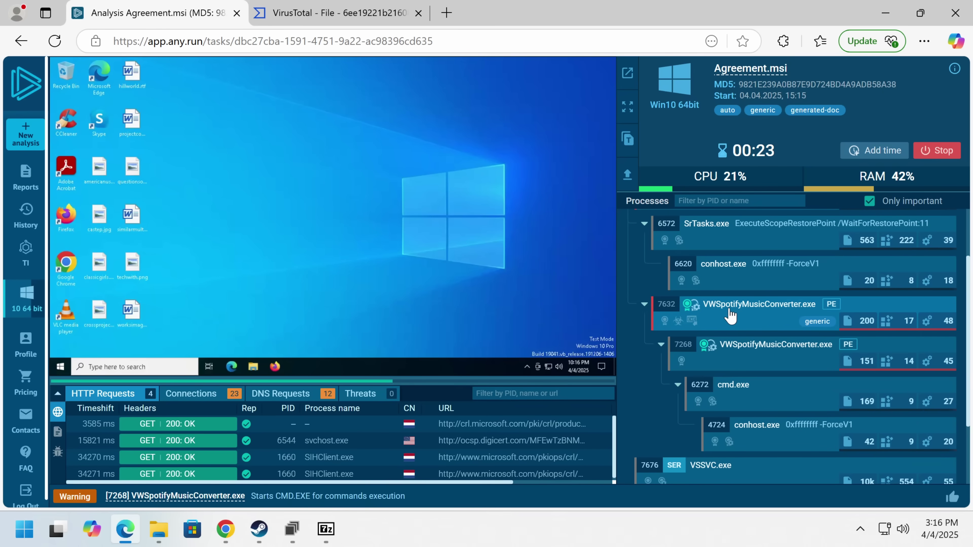
scroll(730, 314, "up", 2)
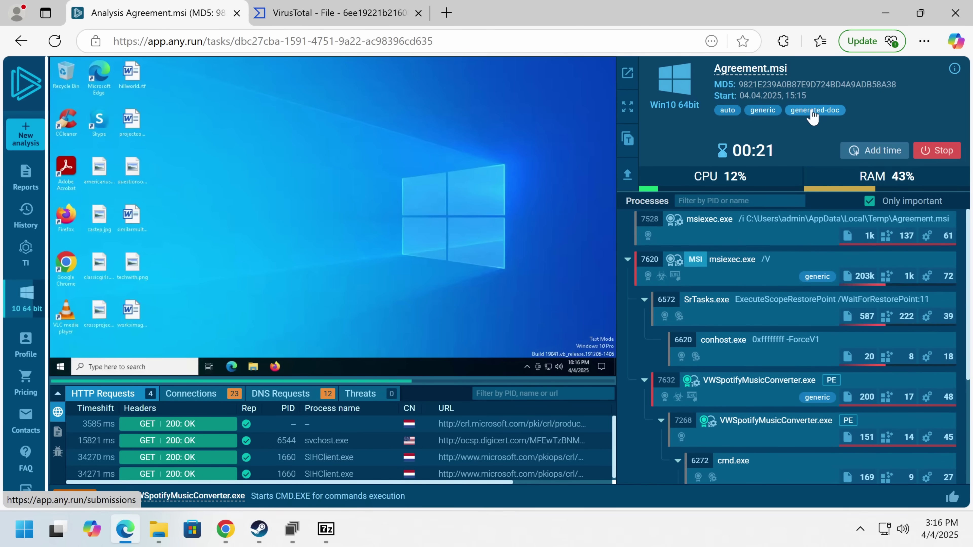
left_click(875, 153)
left_click(875, 155)
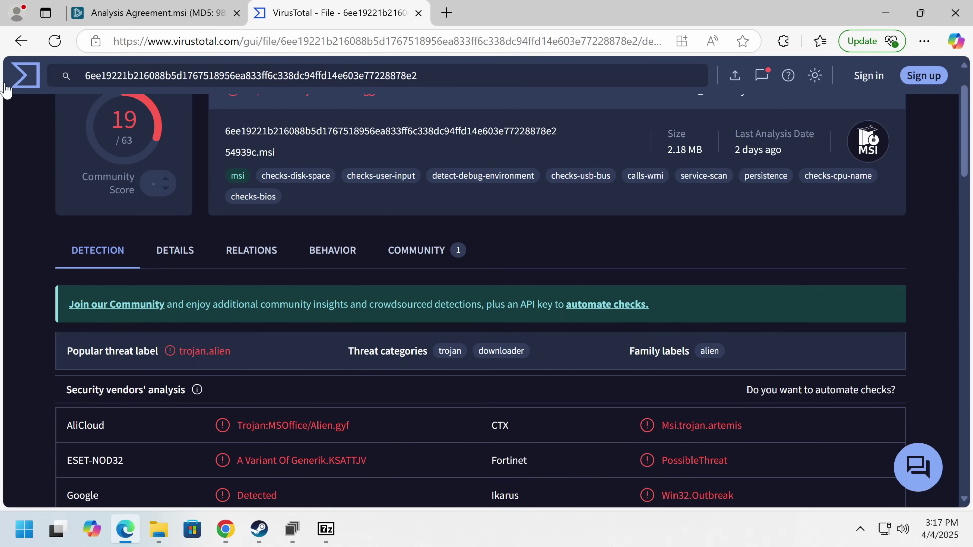
- Upload VWSpotifyMusicConverter.exe.bin to VirusTotal, then return to the ANY.RUN analysis
left_click(25, 74)
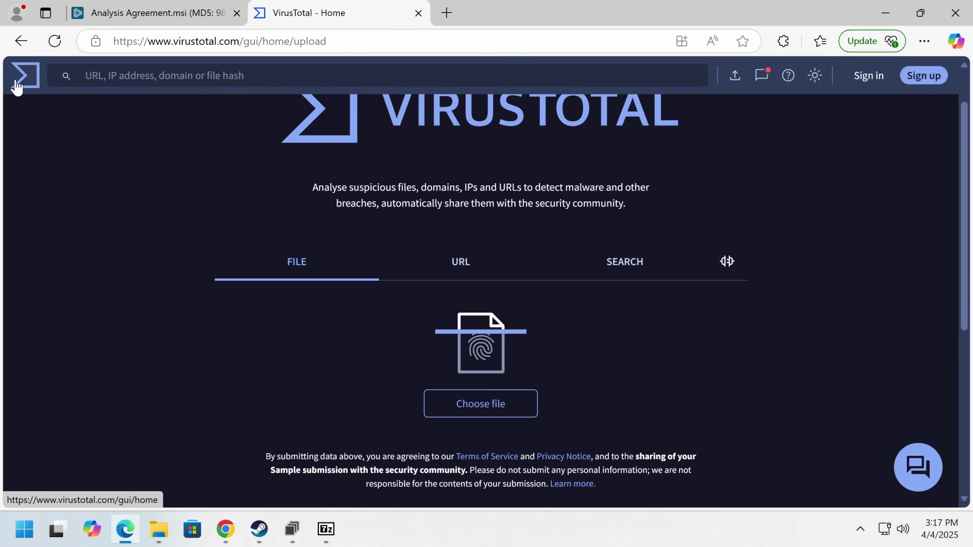
left_click(159, 528)
double_click(388, 215)
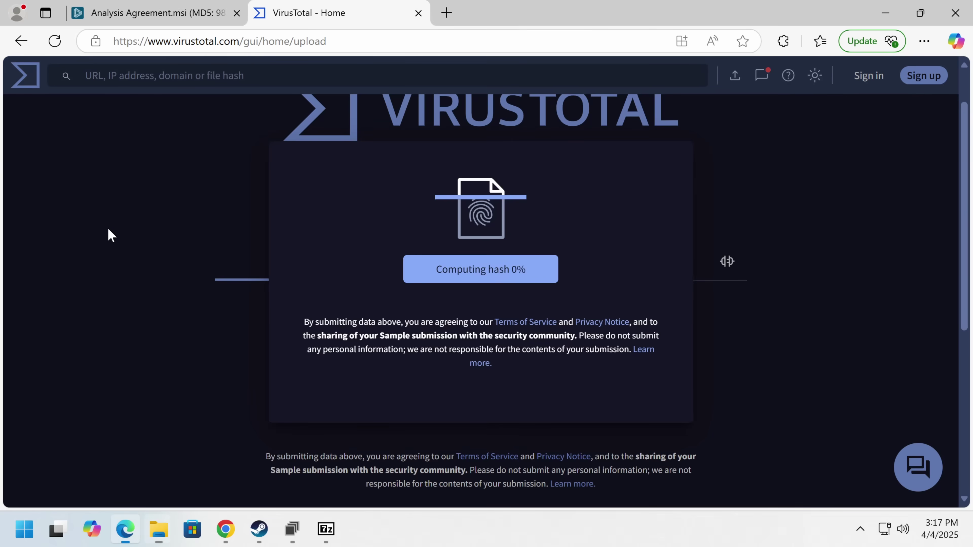
scroll(378, 234, "up", 3)
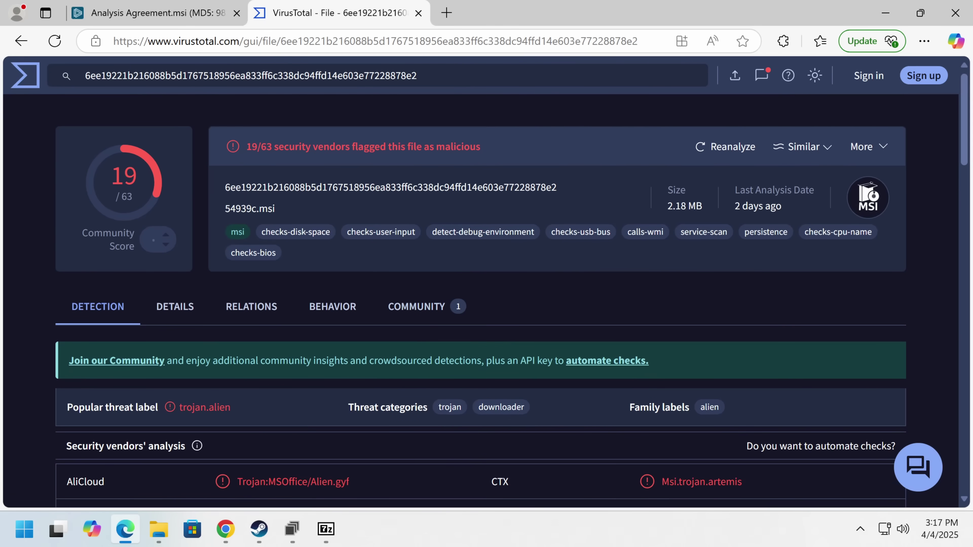
left_click(153, 12)
key("Escape")
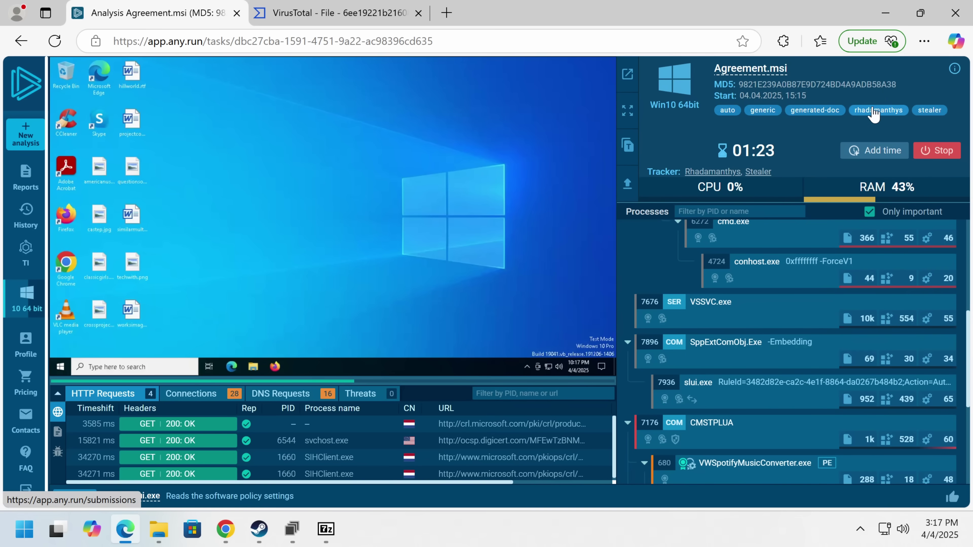
- Review the process tree and the malicious cmd.exe process details
scroll(702, 325, "down", 3)
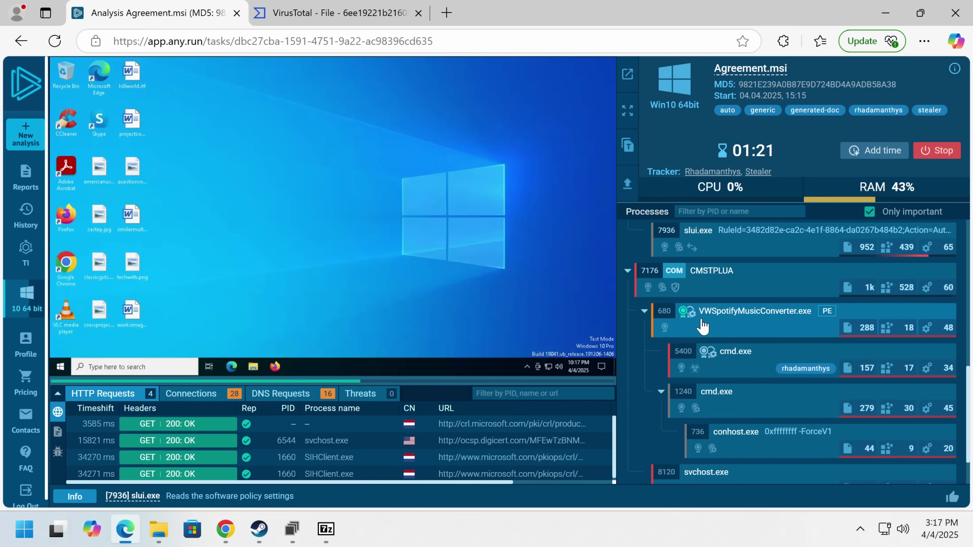
scroll(764, 340, "down", 1)
left_click(762, 297)
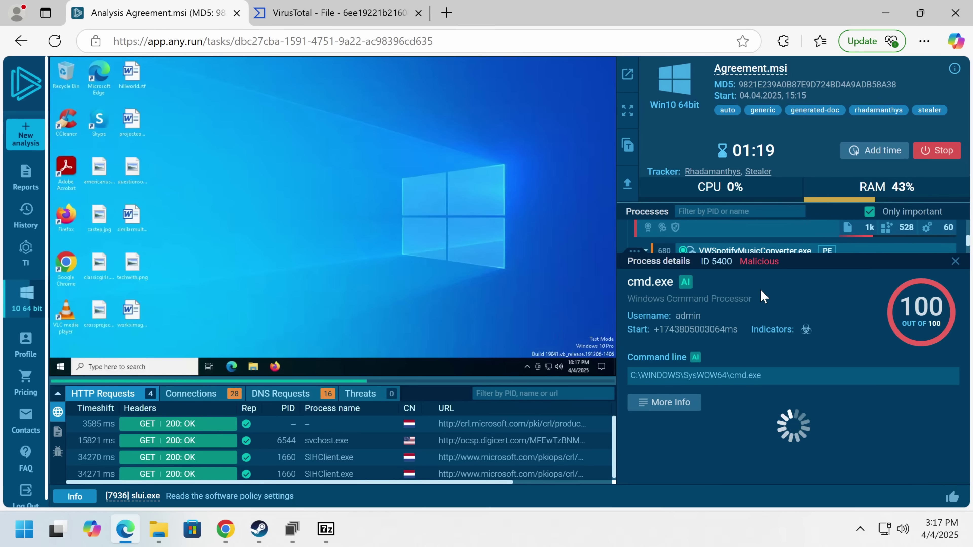
left_click(955, 261)
scroll(762, 368, "up", 3)
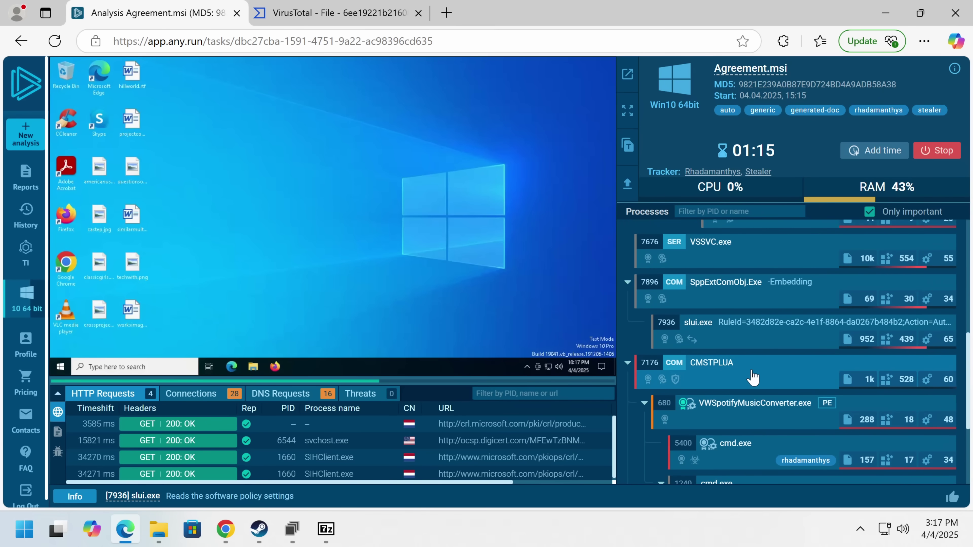
scroll(753, 377, "up", 5)
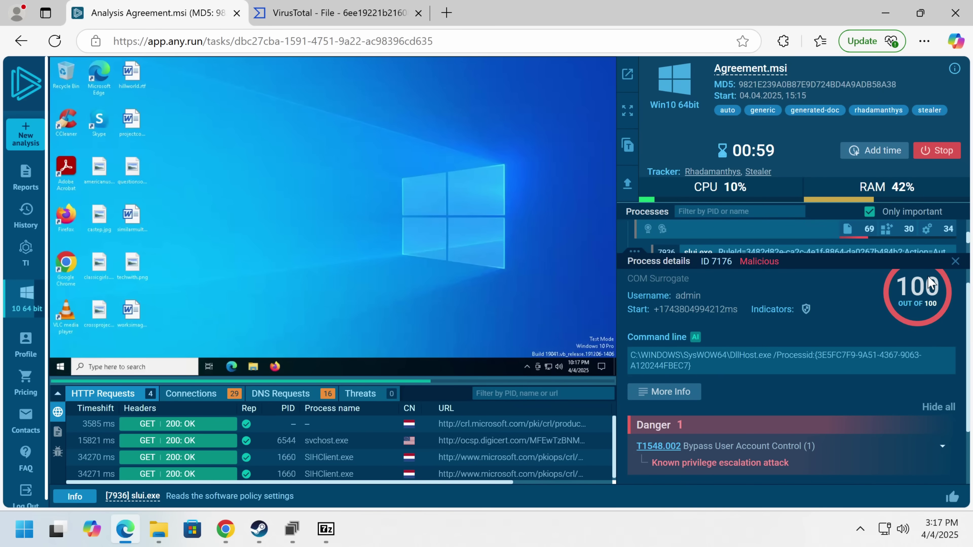
left_click(954, 262)
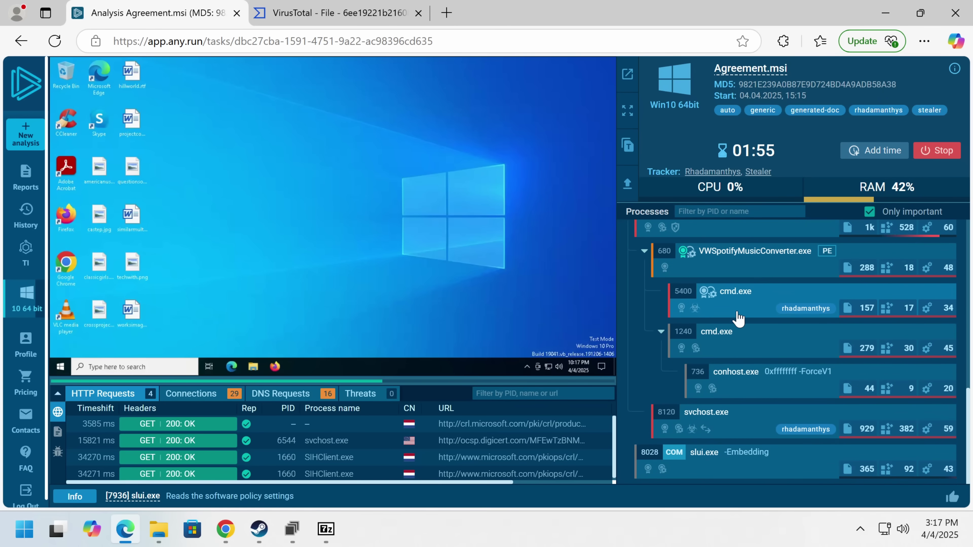
scroll(734, 313, "up", 5)
scroll(737, 316, "up", 4)
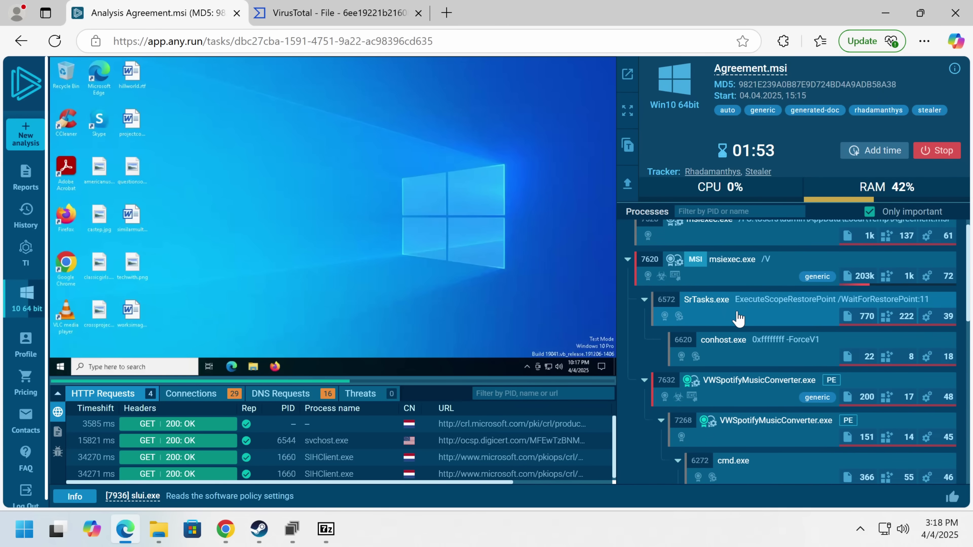
- Check the sample's DNS requests and TCP connections, then locate the downloaded converter zip
left_click(191, 393)
left_click(281, 394)
scroll(301, 436, "down", 6)
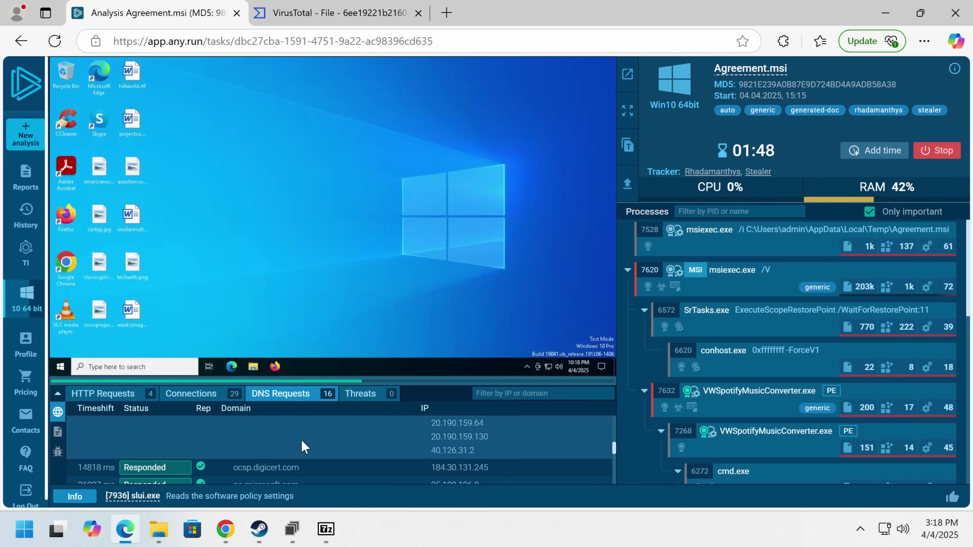
scroll(370, 467, "up", 5)
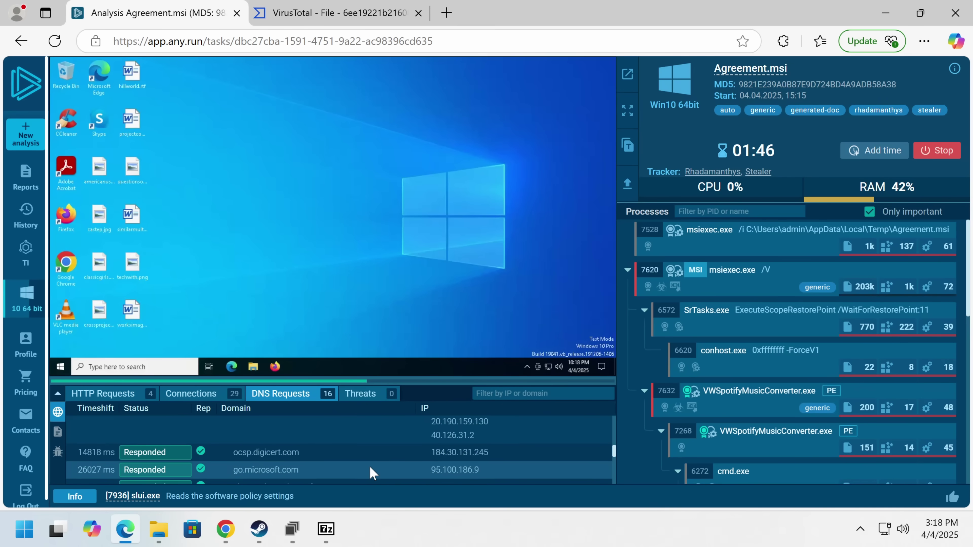
scroll(390, 454, "down", 6)
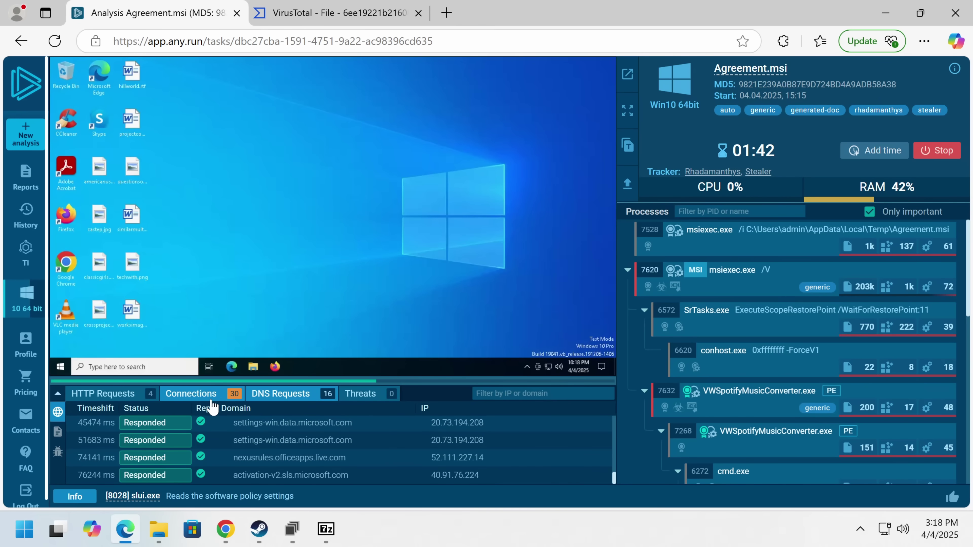
left_click(191, 394)
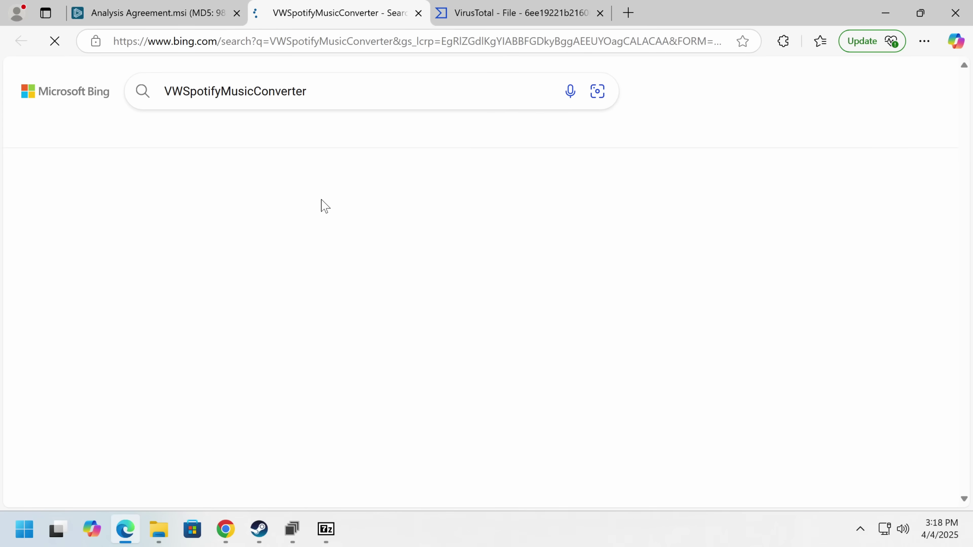
scroll(285, 258, "down", 5)
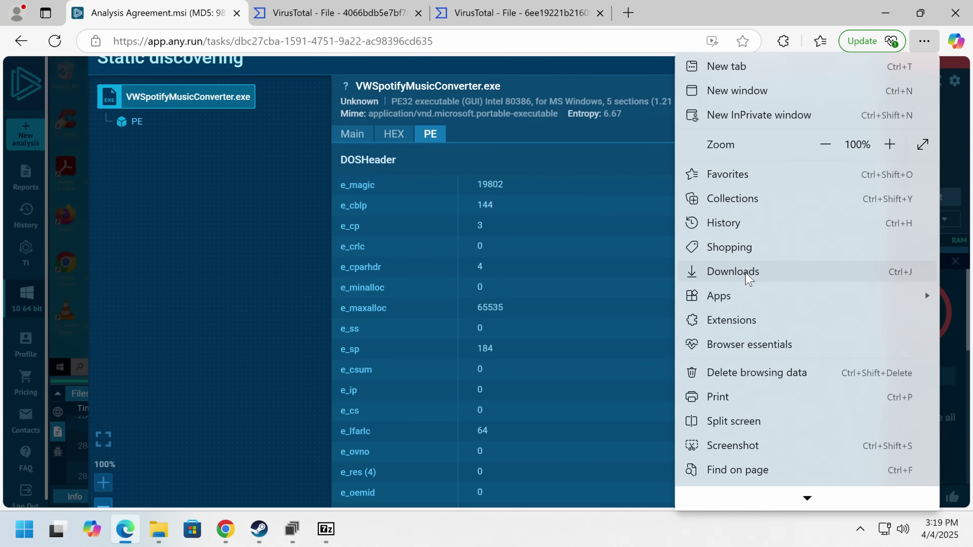
left_click(785, 270)
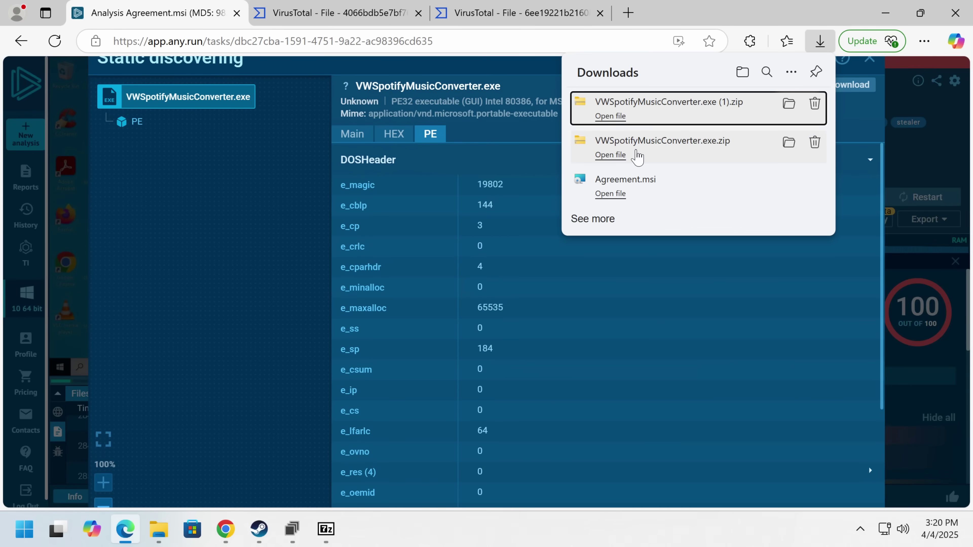
left_click(787, 104)
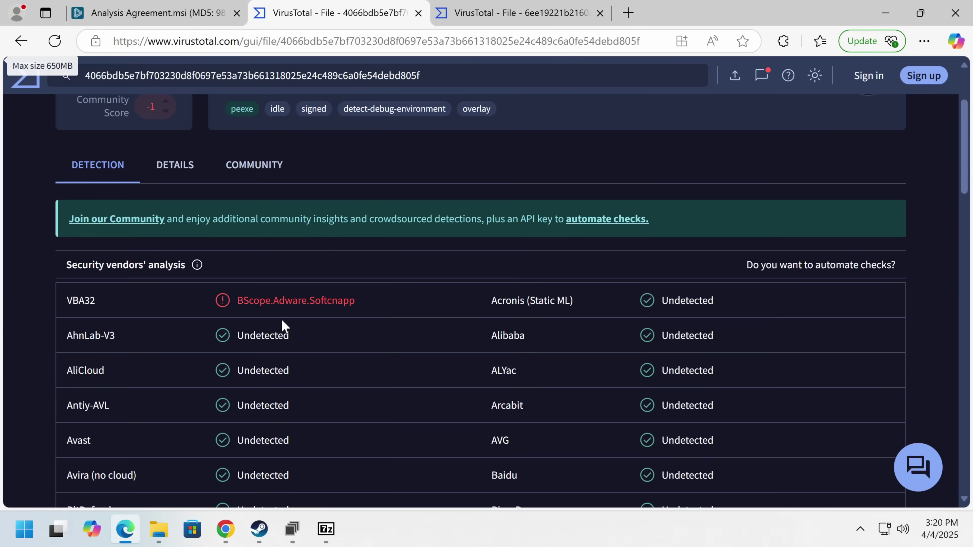
- Open VWSpotifyMusicConverter.exe.bin in Detect It Easy with Advanced enabled and list its strings
scroll(283, 326, "up", 3)
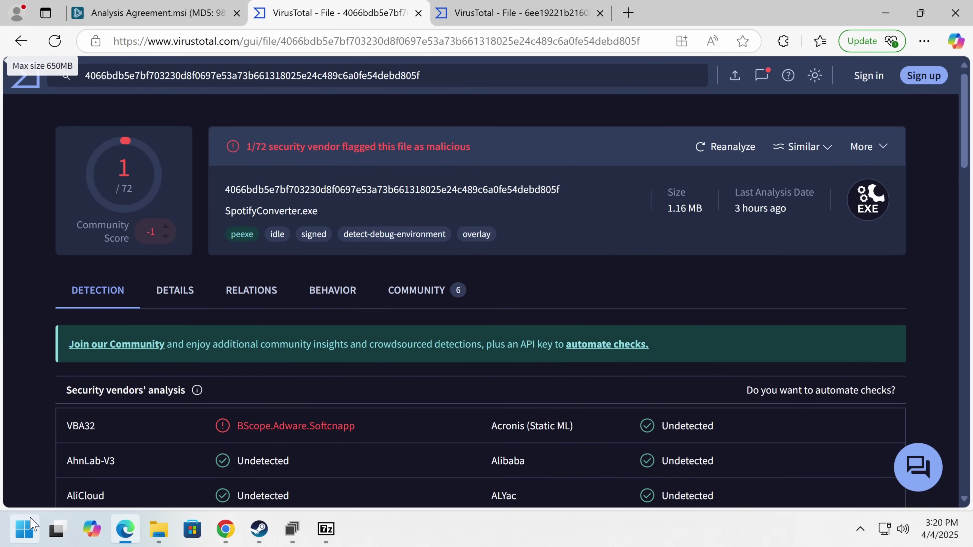
left_click(31, 521)
type("die")
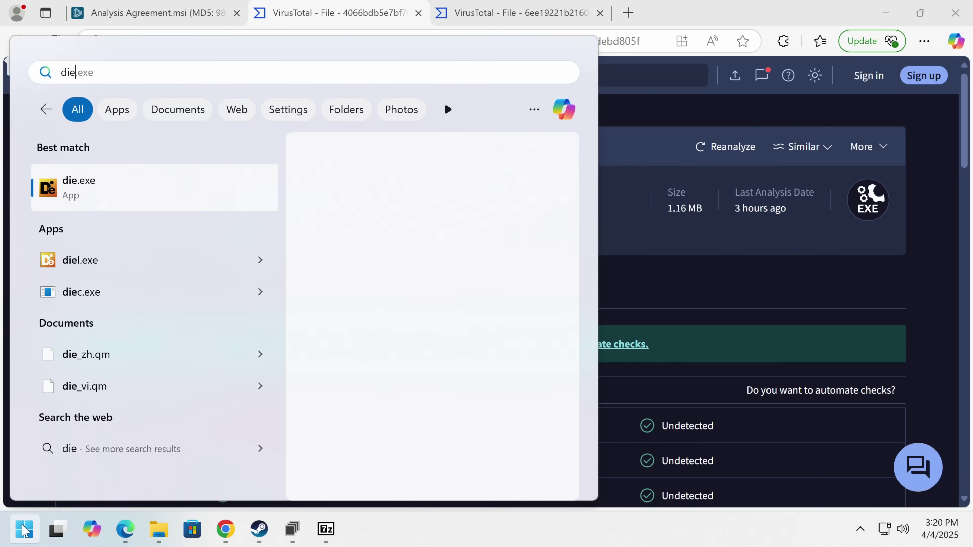
key("Return")
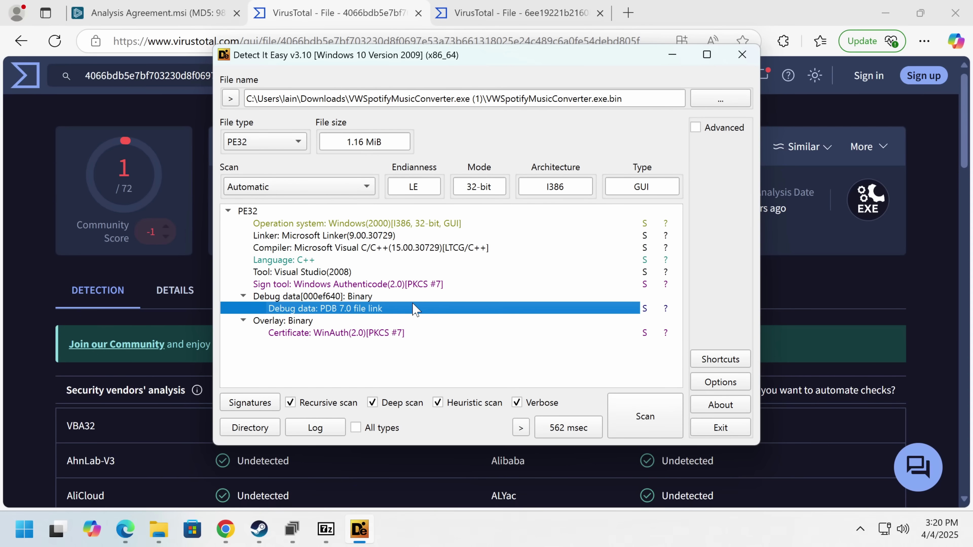
left_click(713, 131)
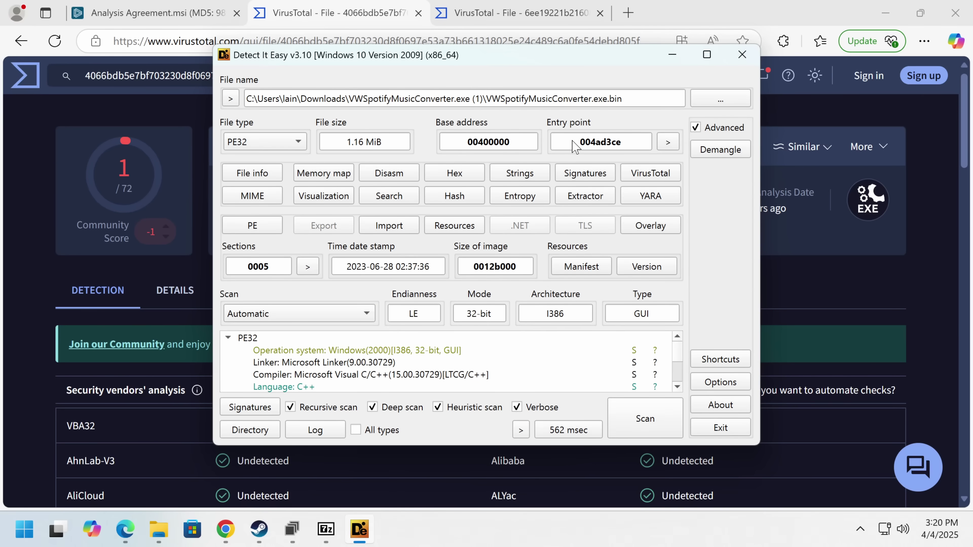
left_click(523, 173)
- Filter the Detect It Easy strings for curl
scroll(789, 317, "down", 20)
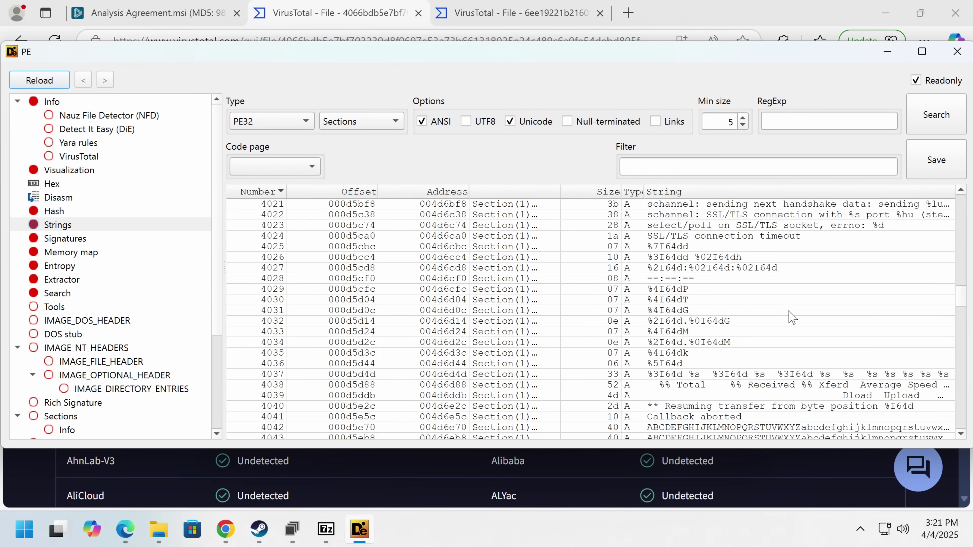
scroll(792, 317, "down", 5)
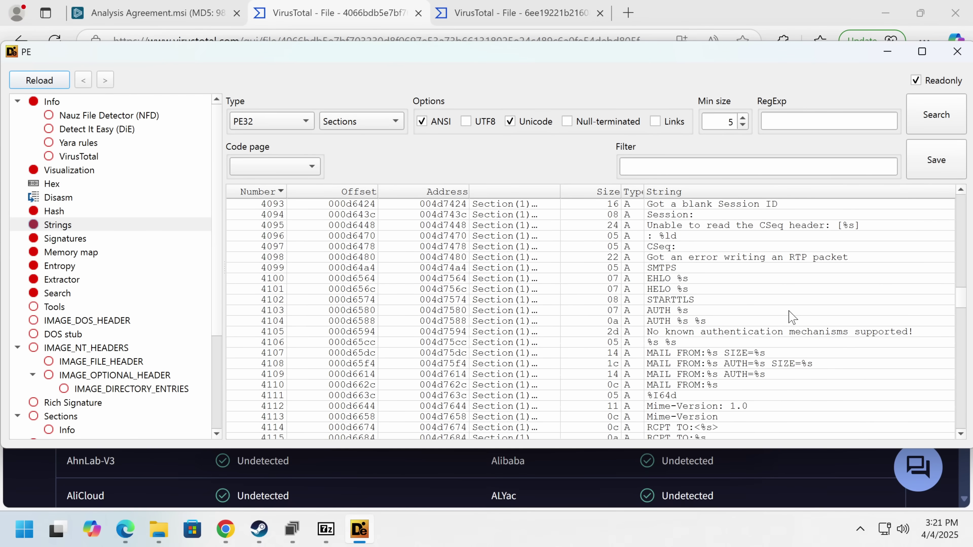
type("curl")
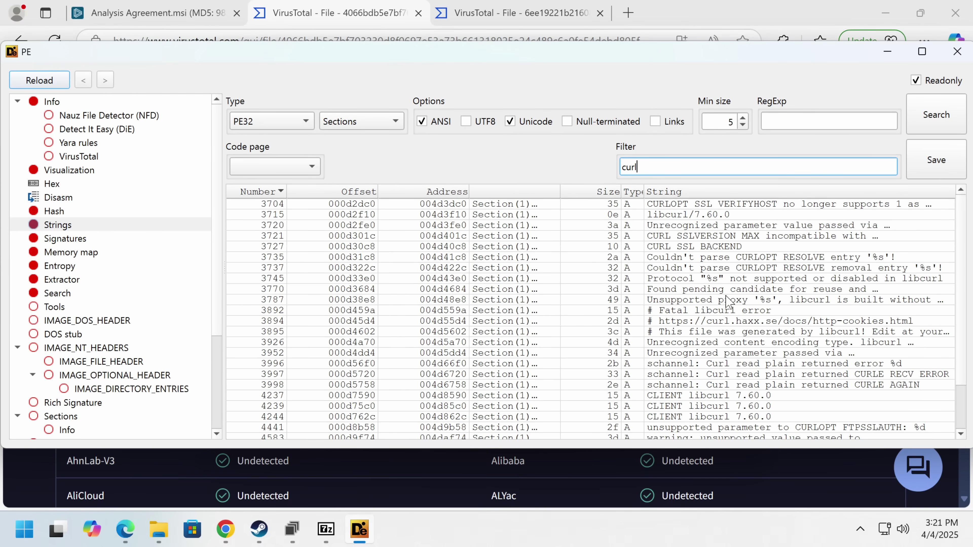
scroll(728, 301, "down", 2)
- Refilter the strings by https and inspect the JavaScript strings in rows 6449 and 6435
key("ctrl+a")
type("https")
scroll(727, 300, "down", 5)
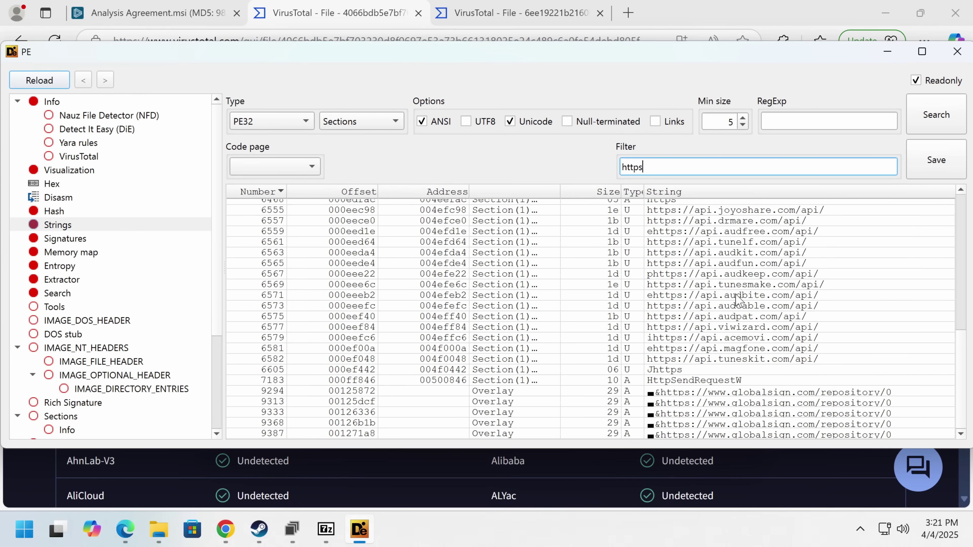
scroll(686, 335, "up", 5)
left_click(666, 341)
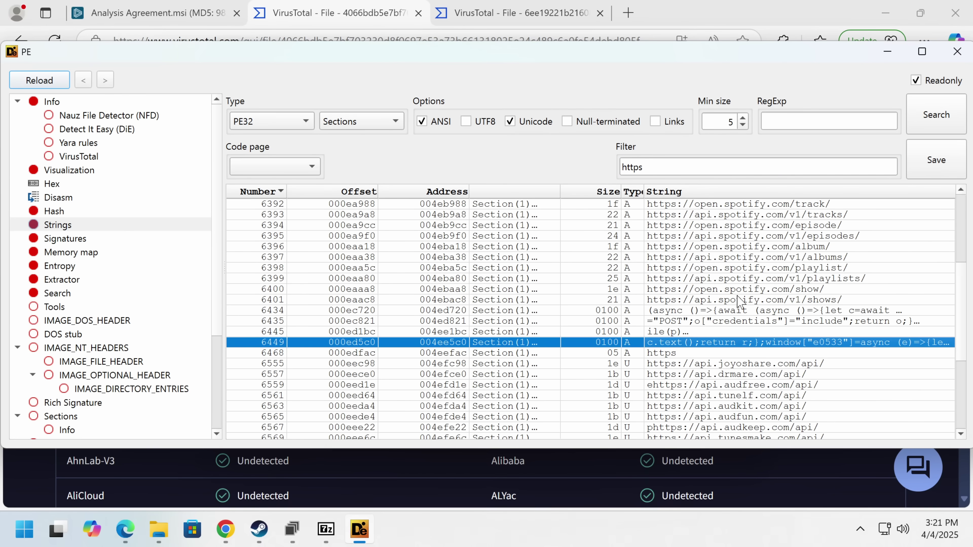
left_click(694, 321)
right_click(693, 324)
key("Escape")
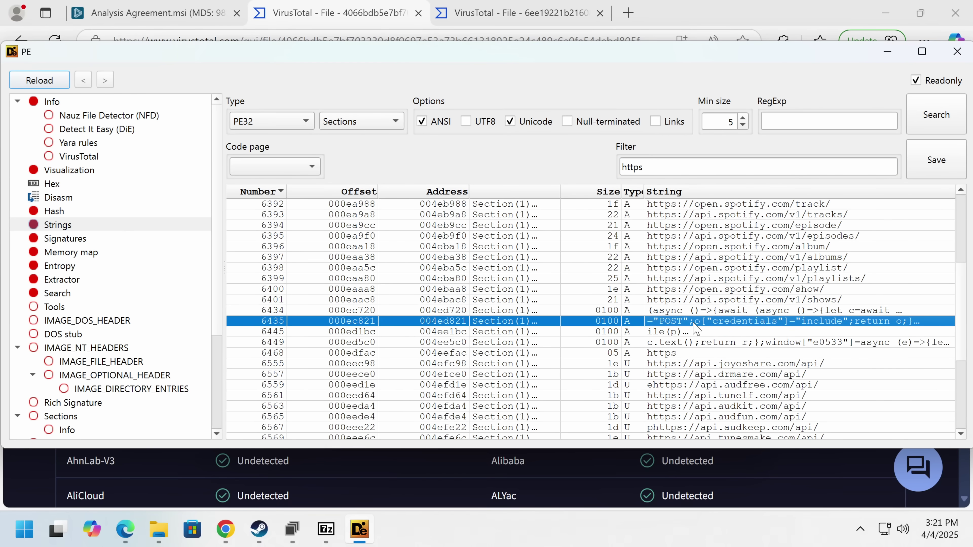
- Minimize the strings window and launch Binary Ninja to choose a file for disassembly
key("super+Down")
key("super")
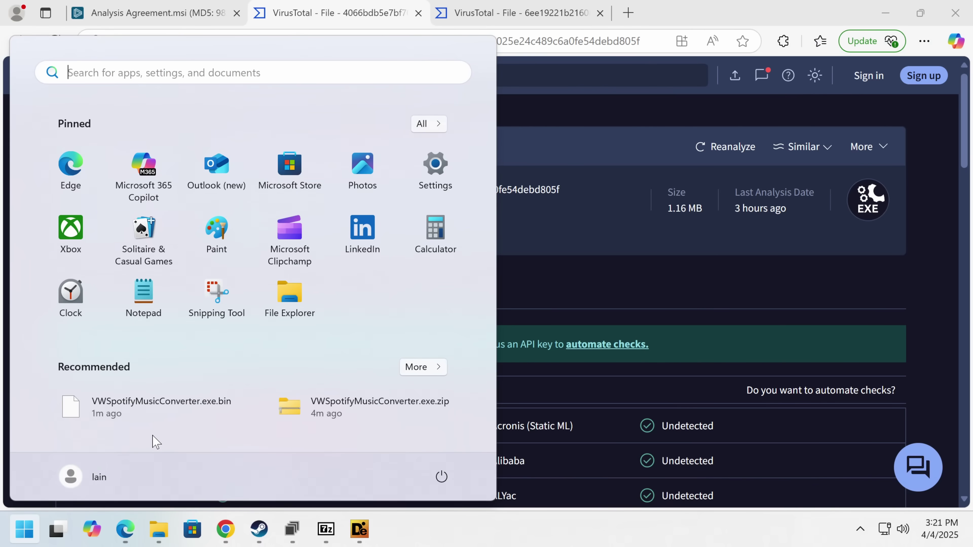
type("bina")
key("Return")
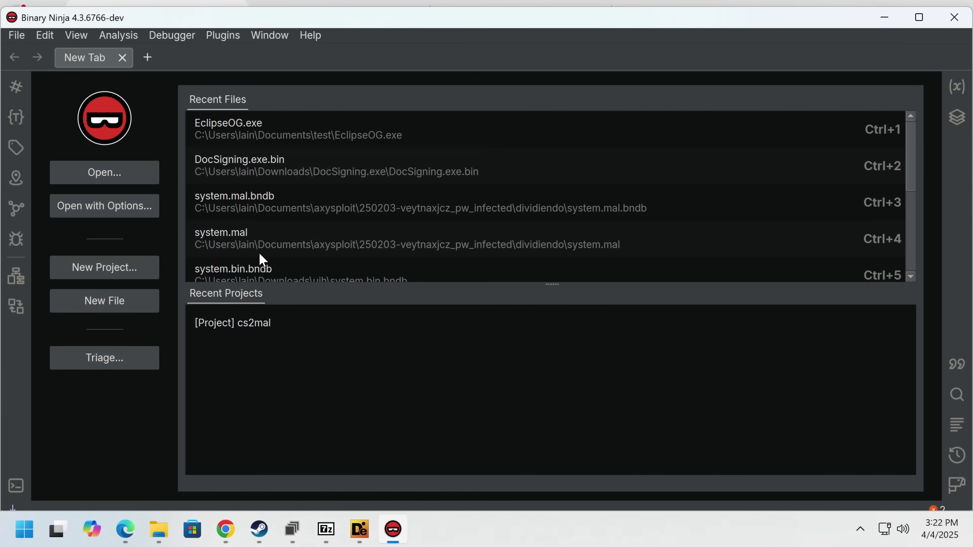
left_click(72, 181)
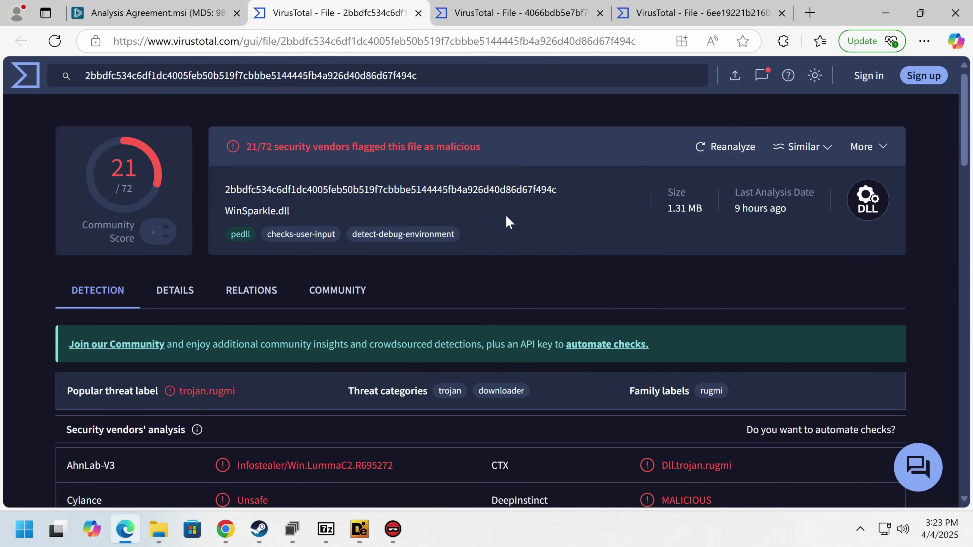
scroll(508, 222, "down", 3)
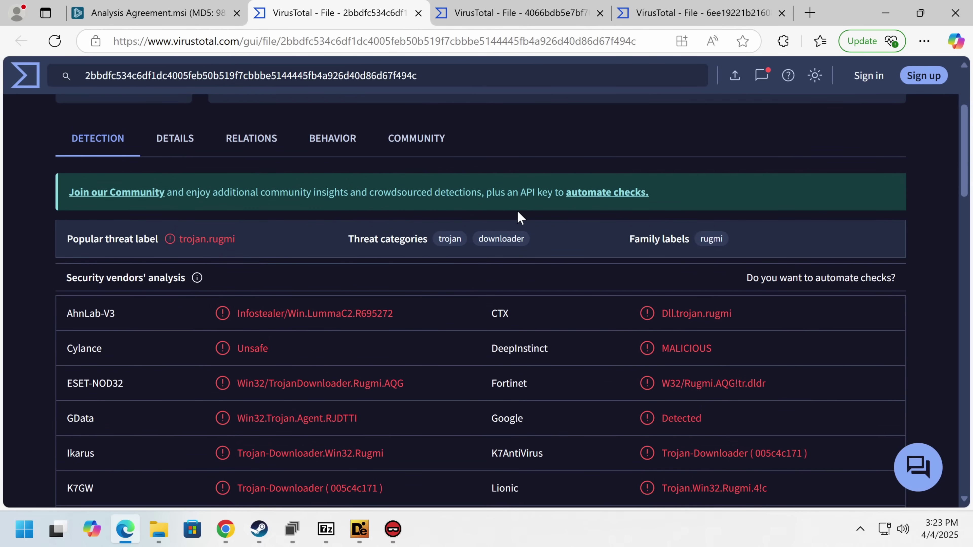
scroll(519, 217, "up", 3)
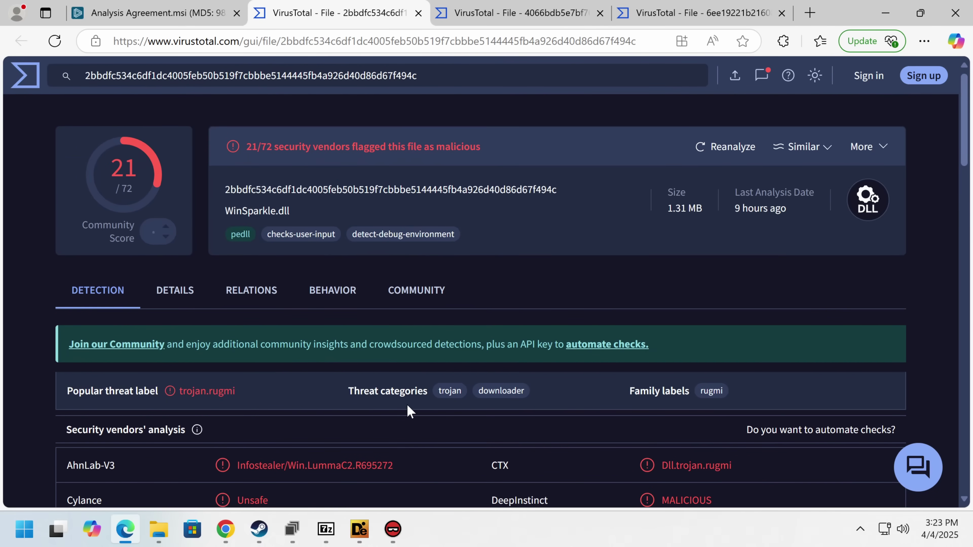
scroll(401, 384, "down", 8)
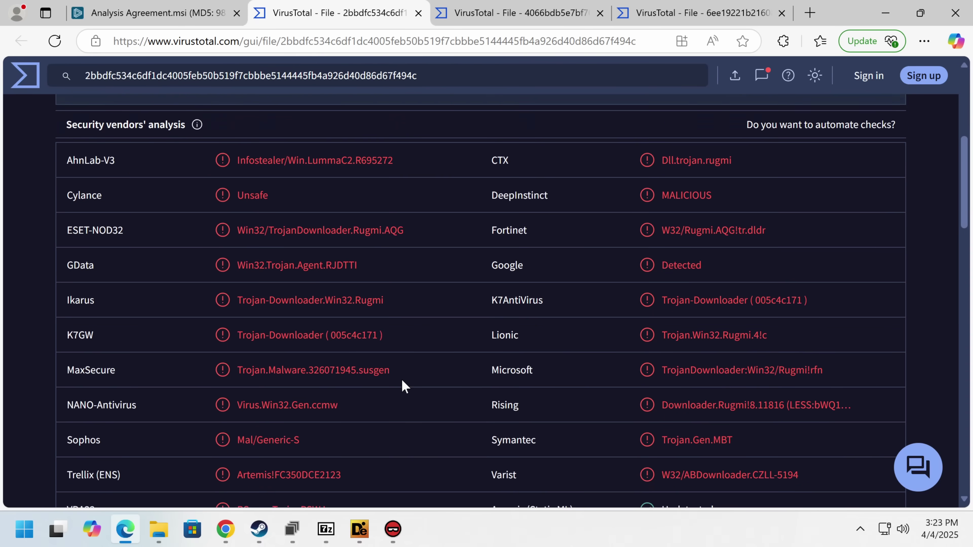
scroll(655, 355, "up", 8)
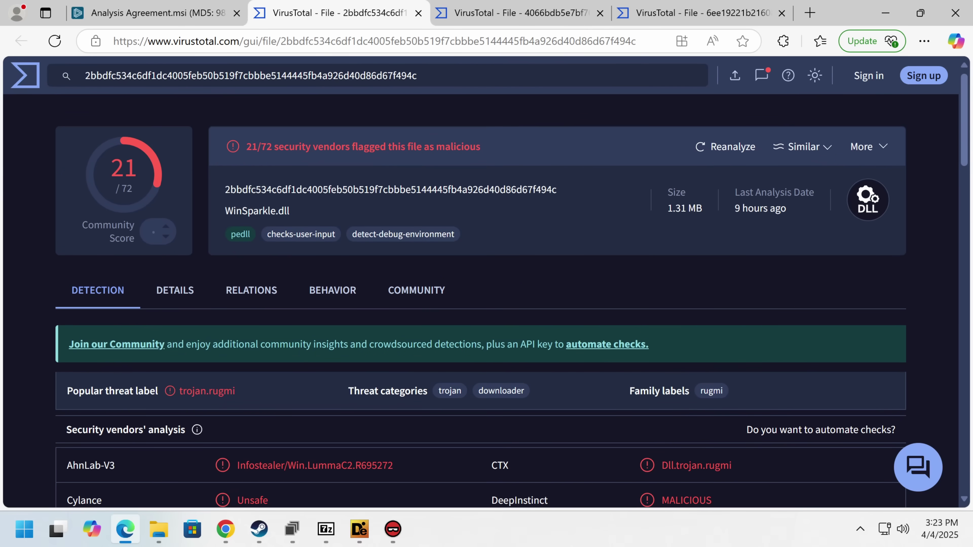
- Run a web search on the WinSparkle.dll file name
double_click(250, 210)
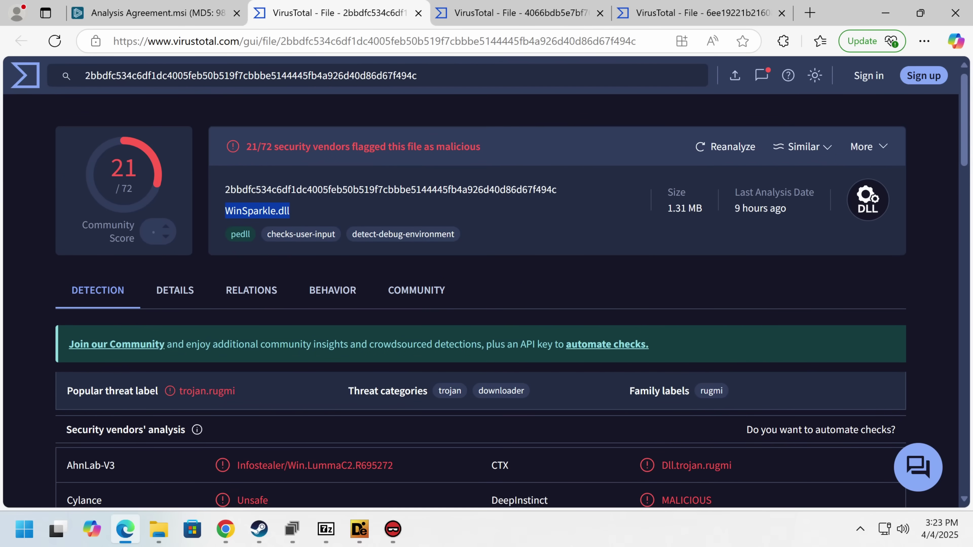
right_click(281, 210)
left_click(434, 305)
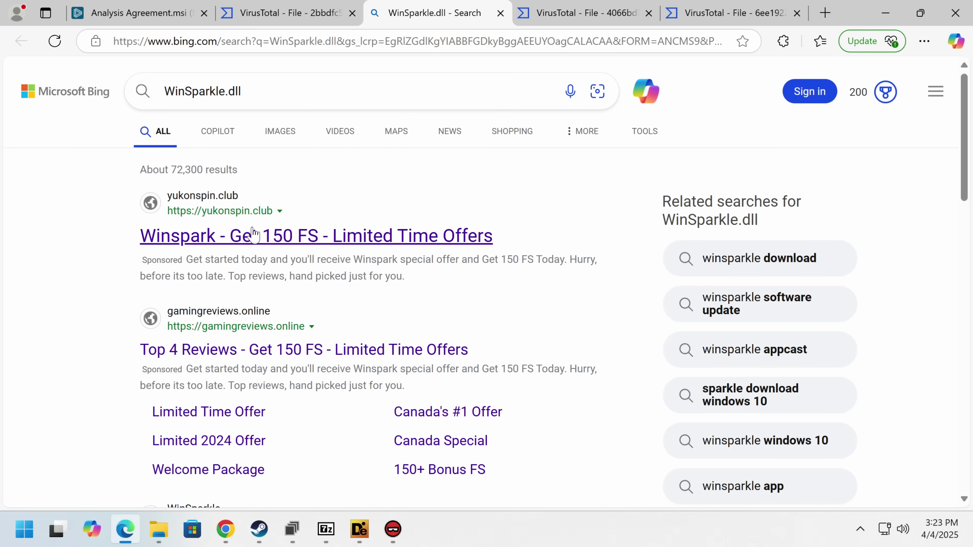
- Skim the Bing WinSparkle results, then download the WinSparkle.dll sample from ANY.RUN
scroll(256, 235, "down", 8)
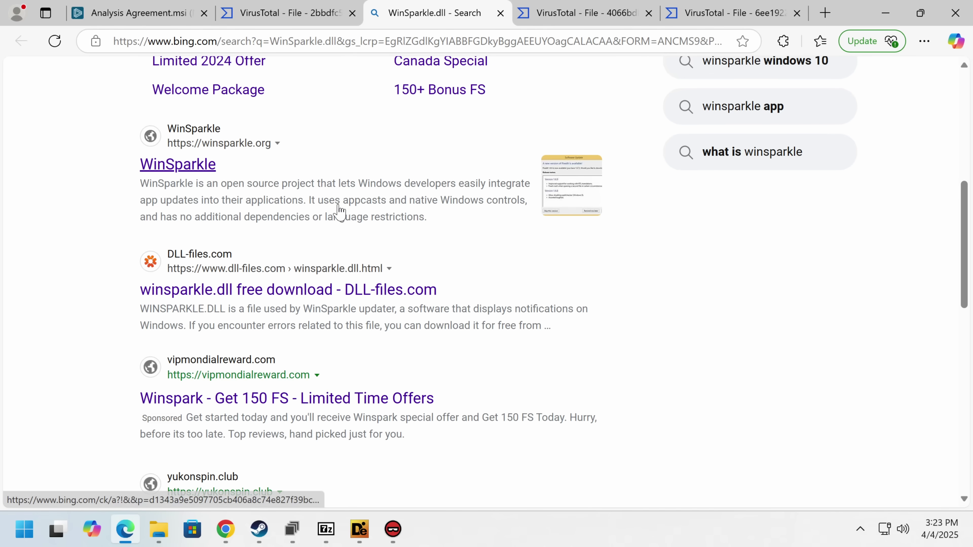
left_click(138, 16)
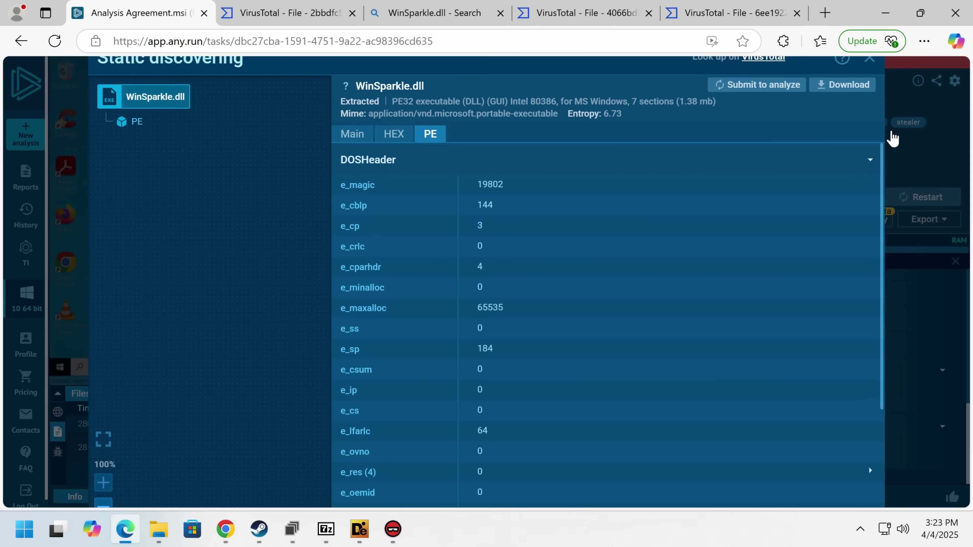
left_click(832, 85)
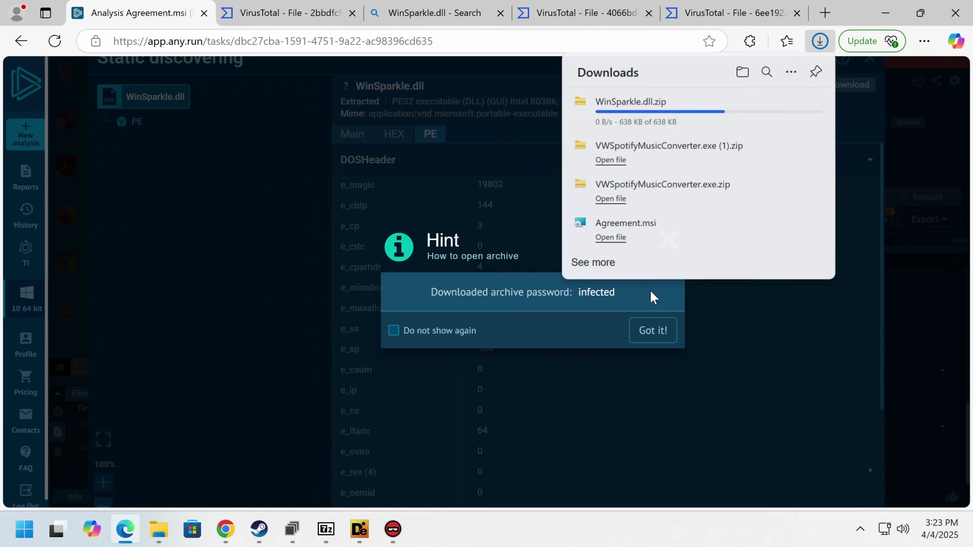
- Try Extract All on WinSparkle.dll.zip, cancel the 0x80004005 error, and show Downloads
left_click(634, 114)
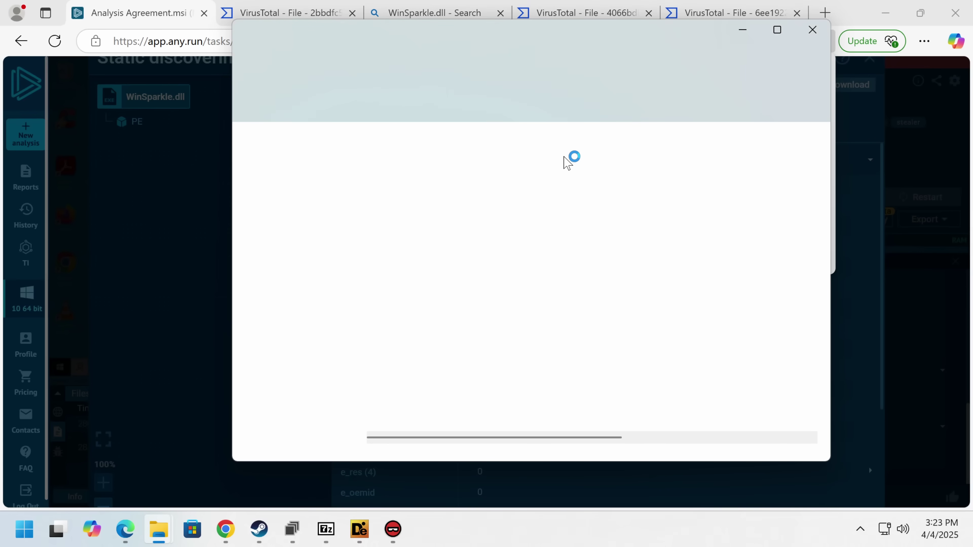
right_click(403, 202)
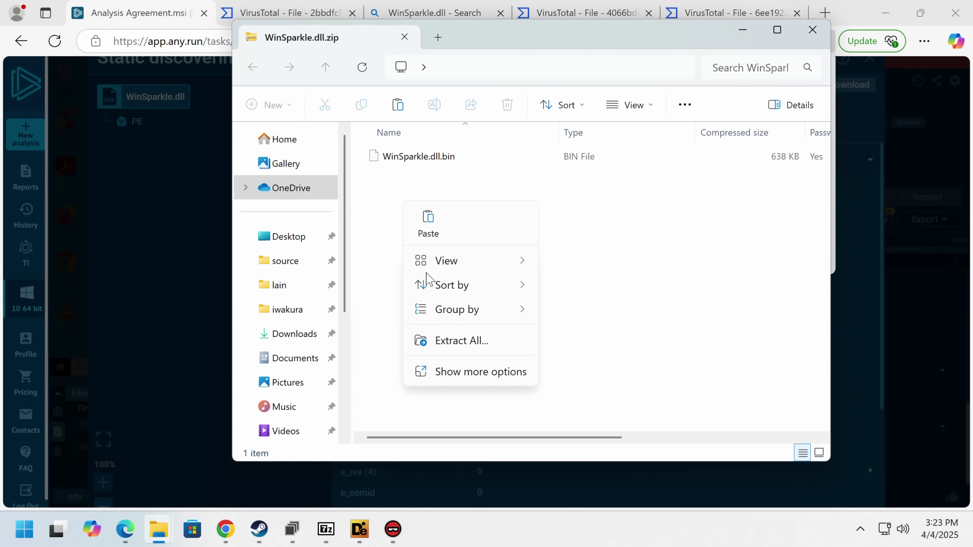
left_click(455, 348)
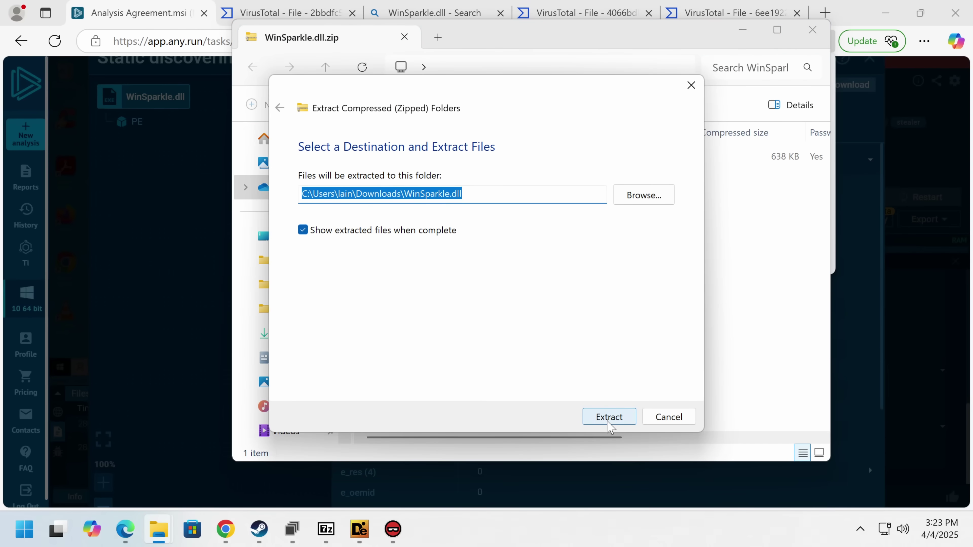
left_click(609, 417)
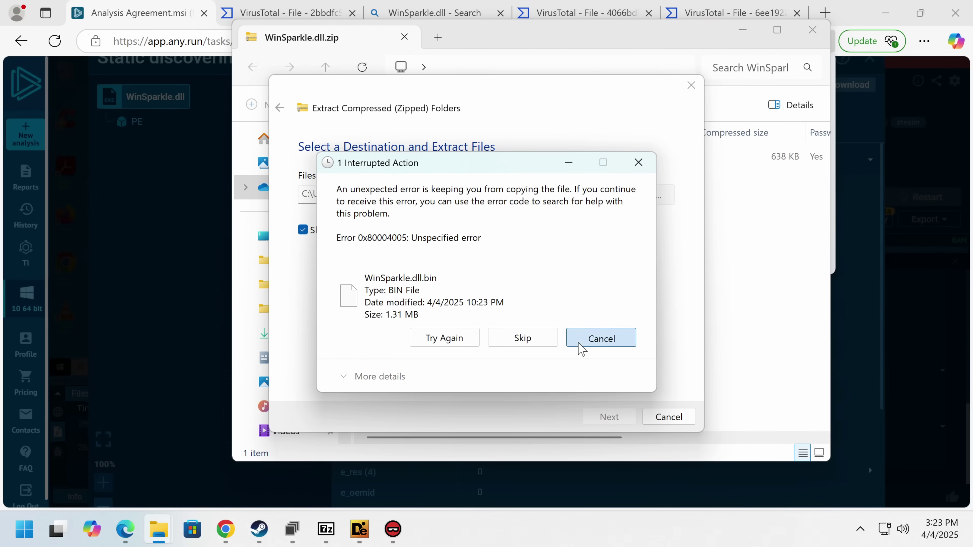
left_click(601, 338)
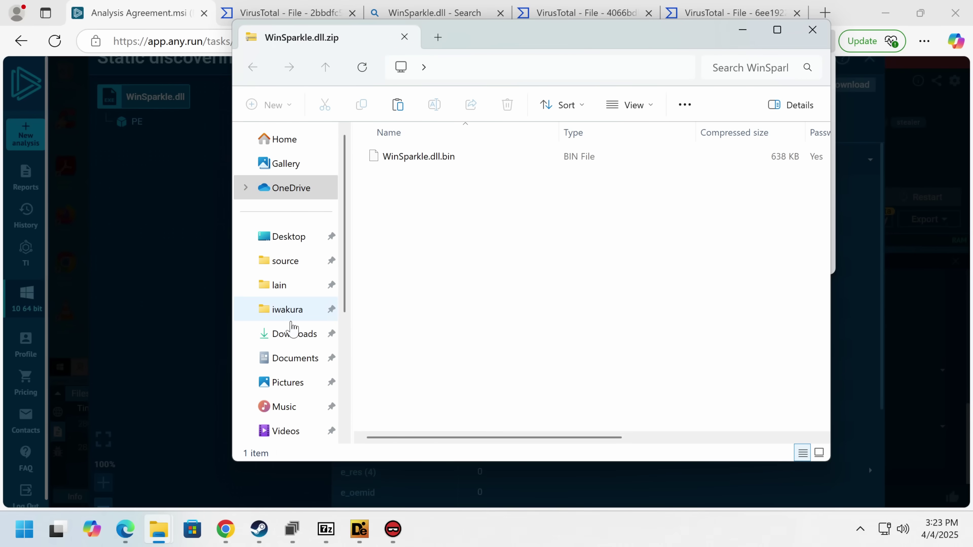
left_click(297, 333)
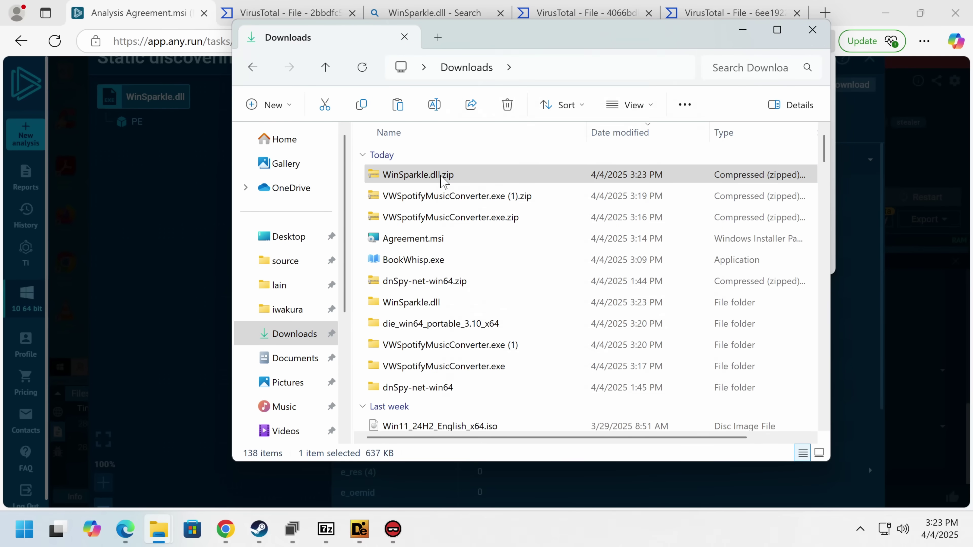
- Extract WinSparkle.dll.zip with 7-Zip using the archive password and open the WinSparkle.dll folder
right_click(441, 174)
left_click(506, 398)
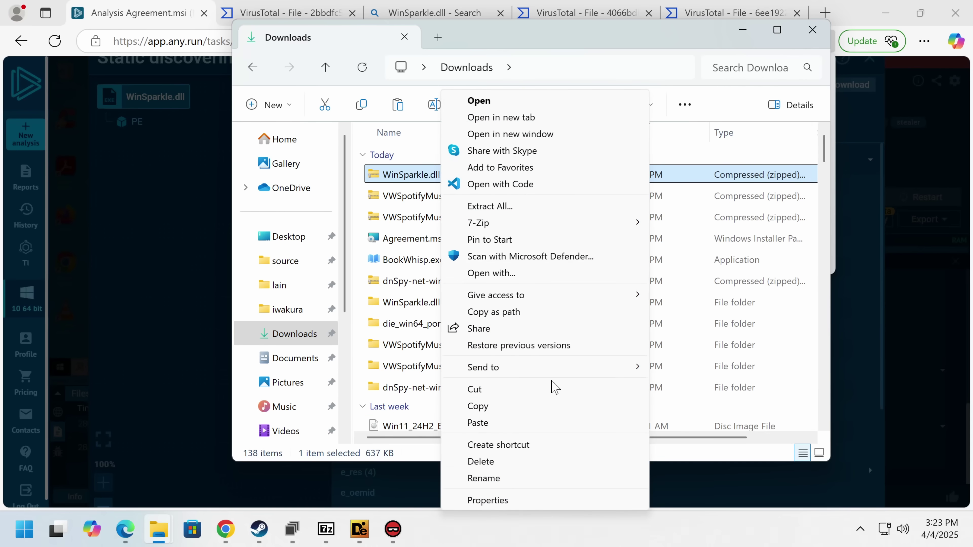
mouse_move(621, 226)
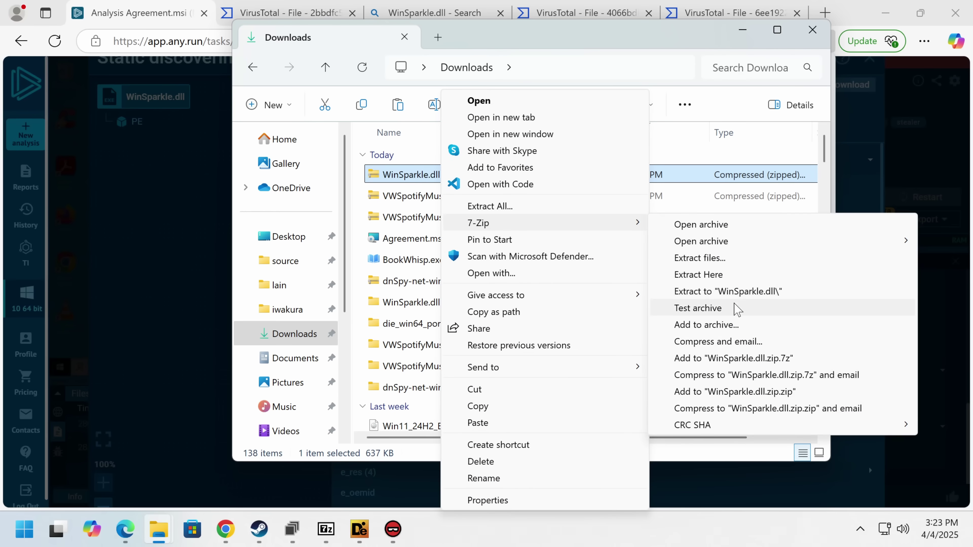
left_click(754, 292)
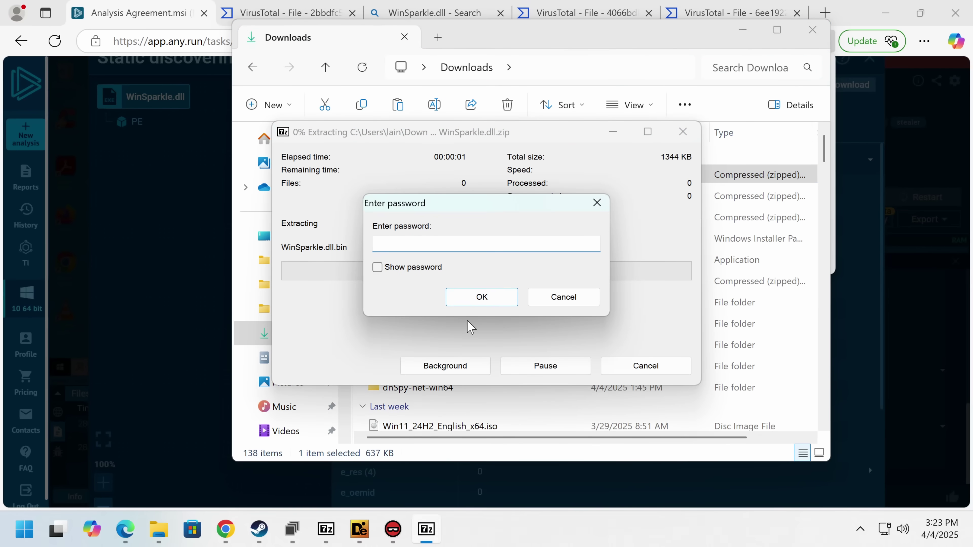
key("Return")
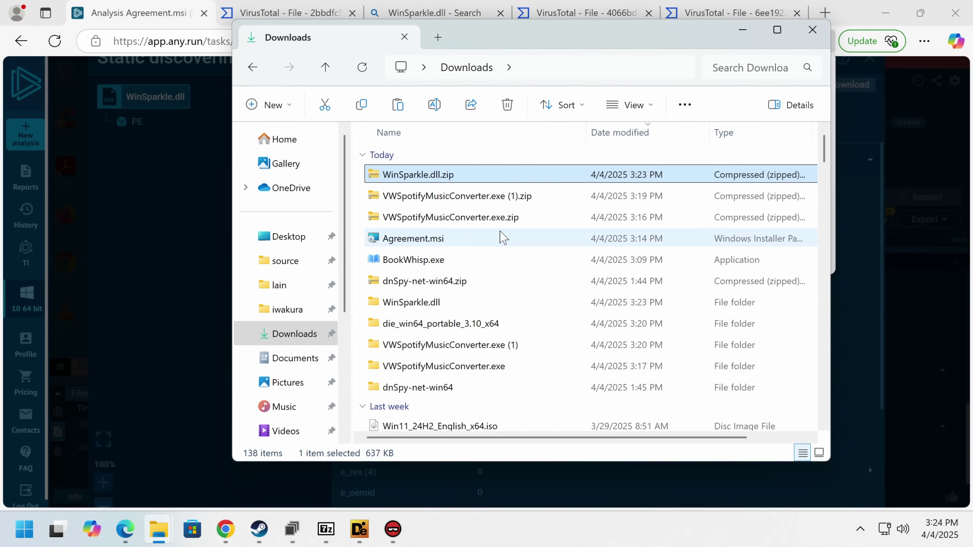
double_click(434, 301)
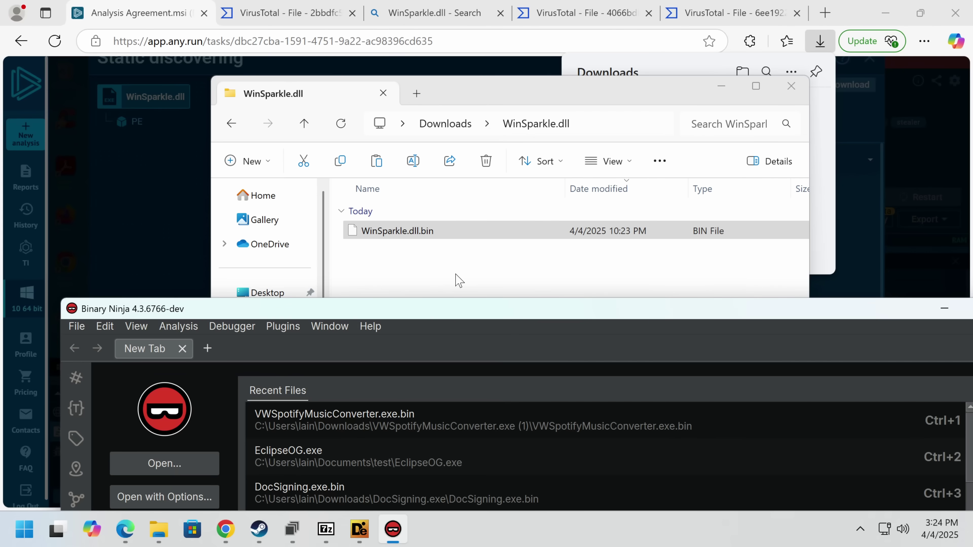
- Maximize the WinSparkle.dll folder window showing WinSparkle.dll.bin
left_click(467, 104)
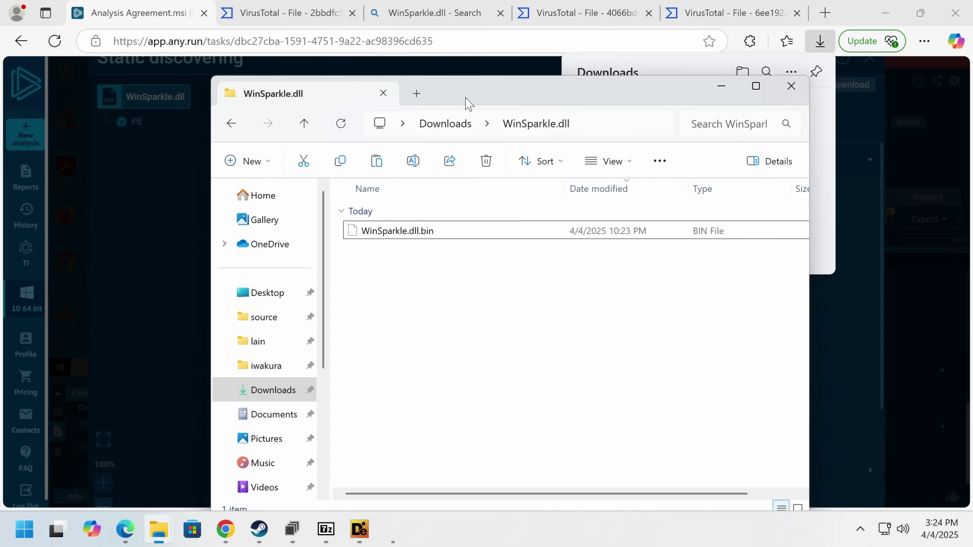
left_click_drag(412, 96, 367, 2)
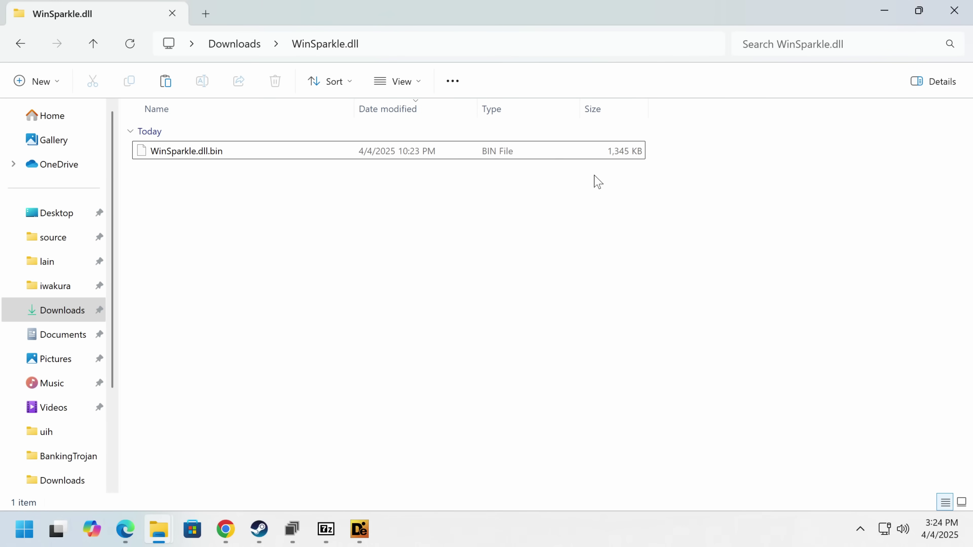
left_click(622, 157)
left_click(468, 286)
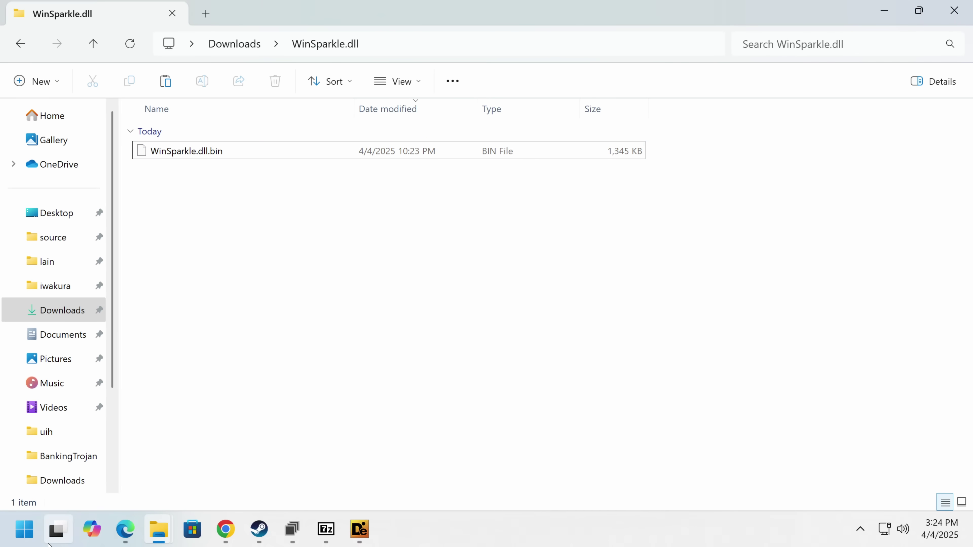
- Try a Start menu search for 'ghidra', then abandon it
left_click(25, 530)
type("ghidra")
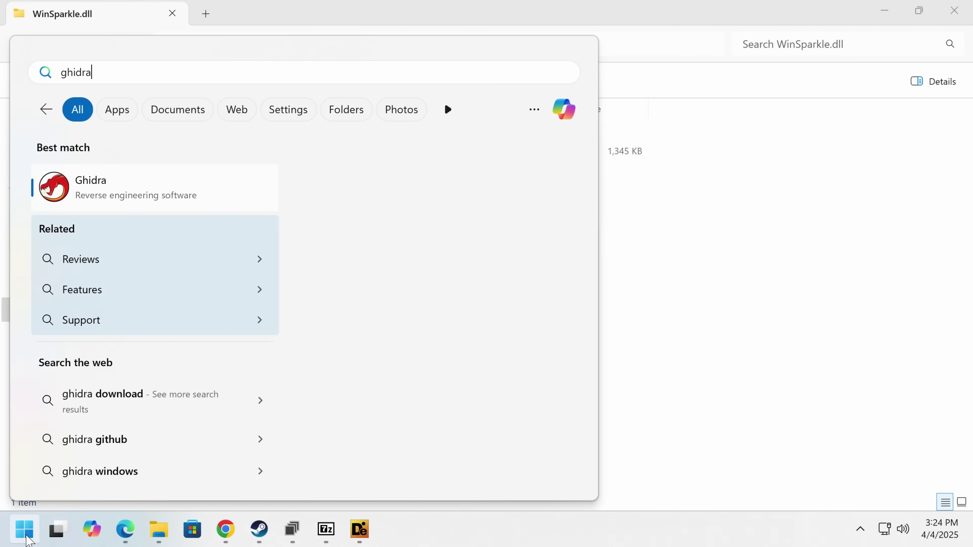
key("Return")
key("g")
key("r")
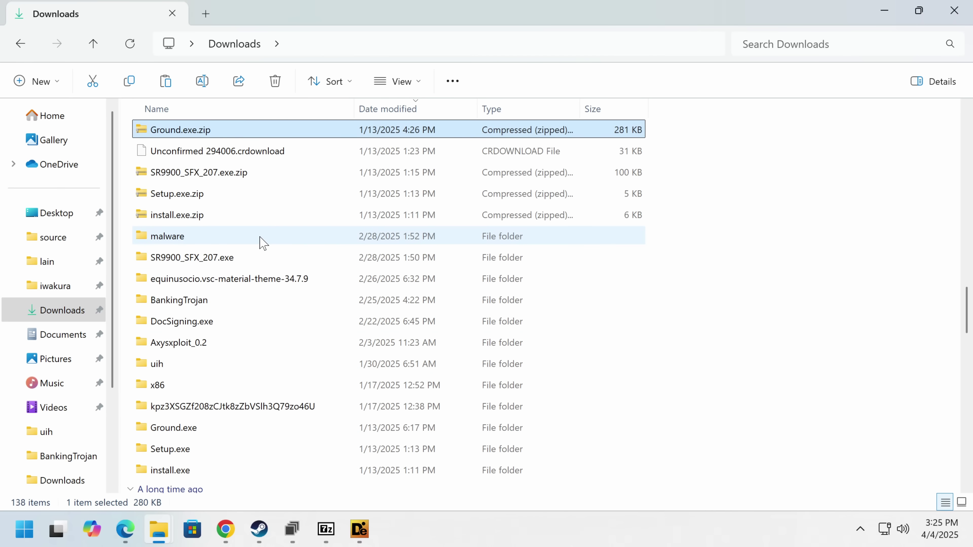
scroll(260, 241, "down", 5)
scroll(261, 242, "up", 15)
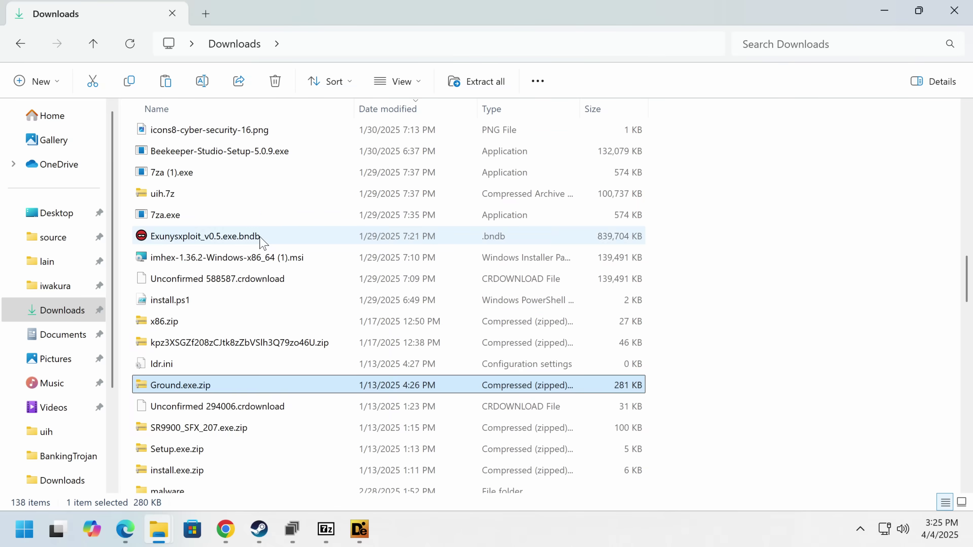
- Return to the WinSparkle.dll folder and launch Binary Ninja via a Start search for 'bina'
key("alt+Left")
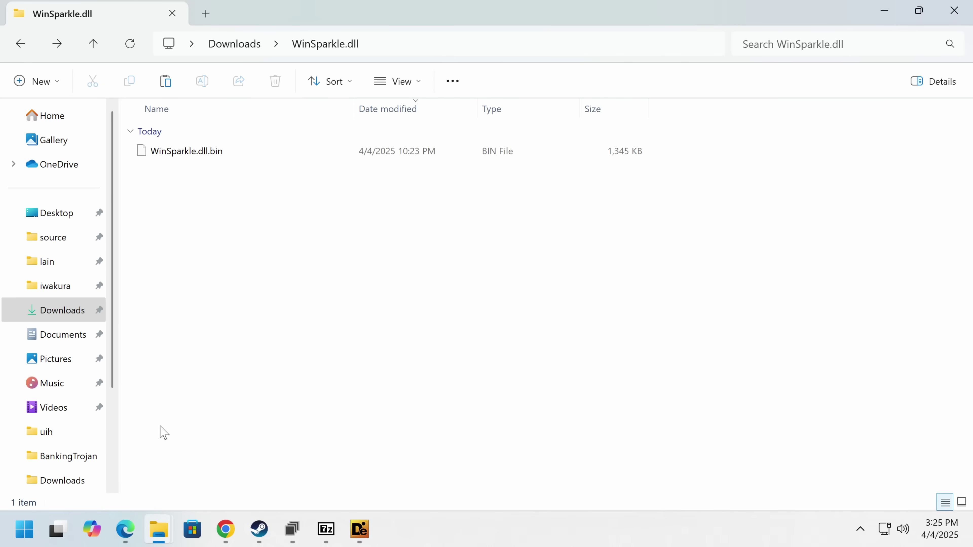
left_click(32, 532)
type("bina")
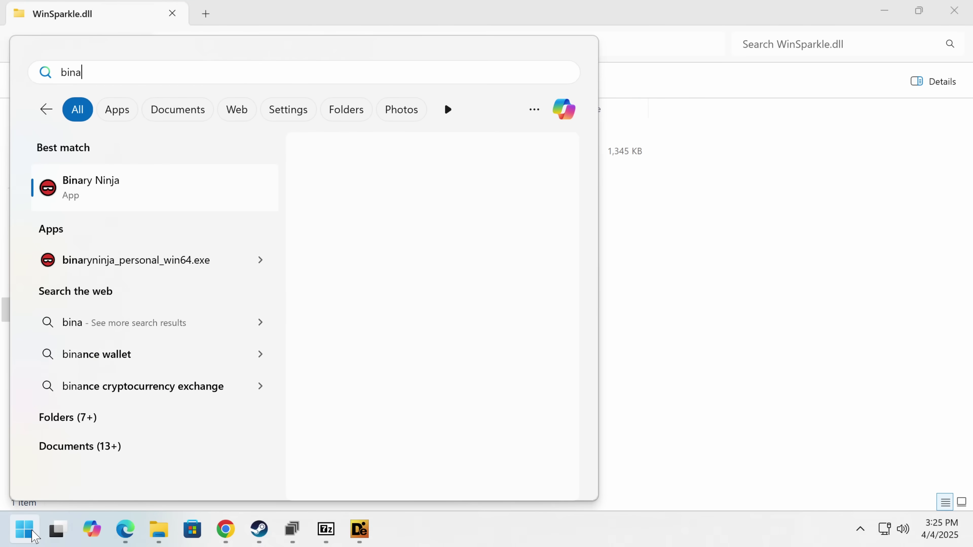
key("Return")
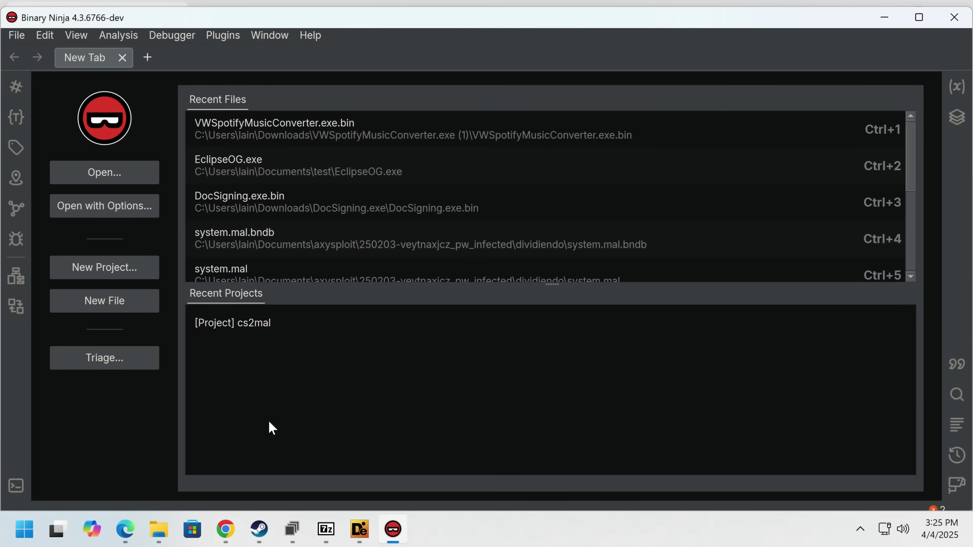
- Maximize Binary Ninja, then reopen the WinSparkle.dll folder and expand WinSparkle.dll.bin's full context menu
double_click(789, 24)
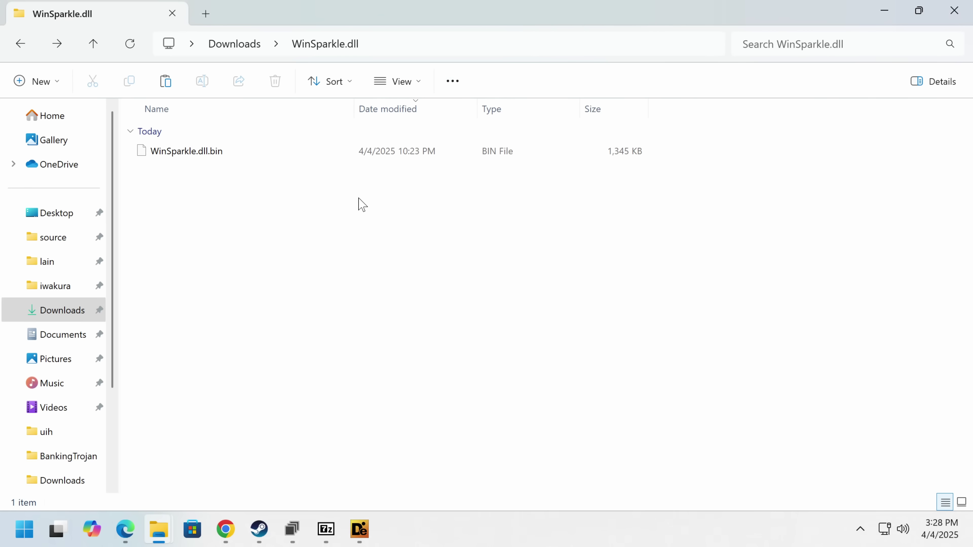
left_click(60, 315)
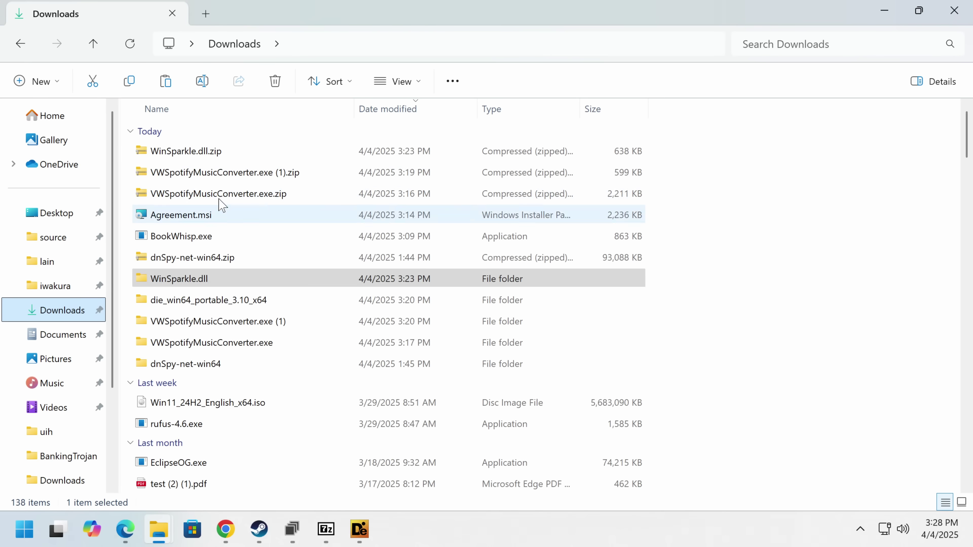
double_click(173, 284)
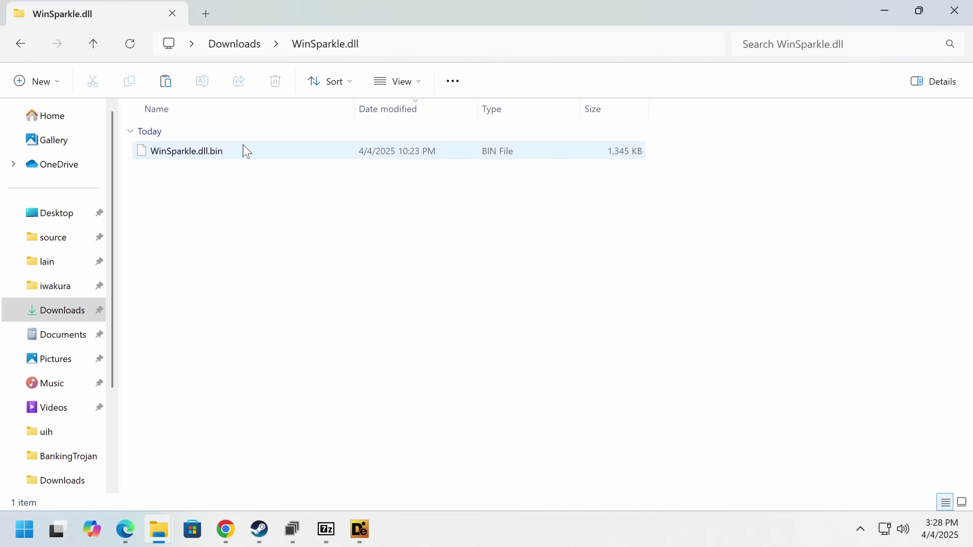
right_click(249, 150)
left_click(391, 417)
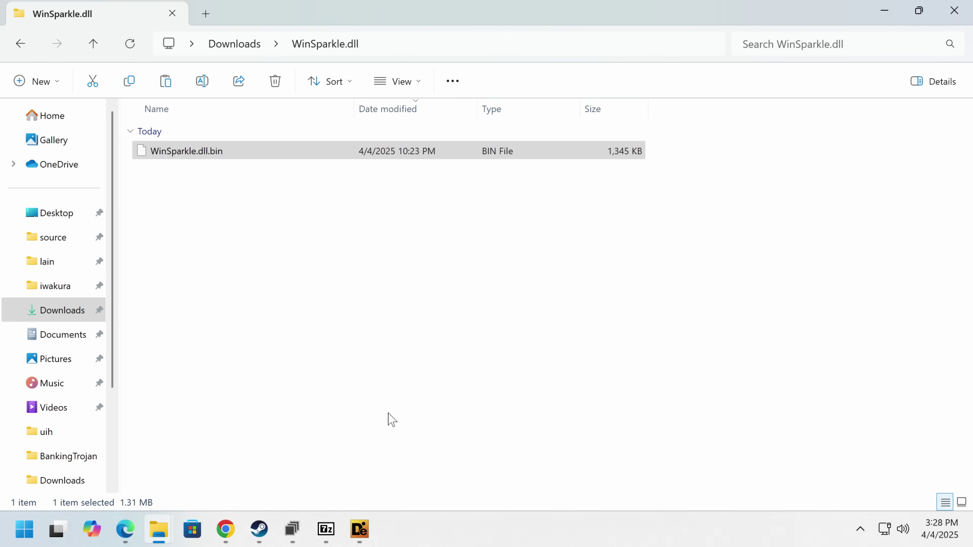
- Dismiss the import summary and auto-analyze WinSparkle.dll.bin in CodeBrowser with default options
left_click(329, 465)
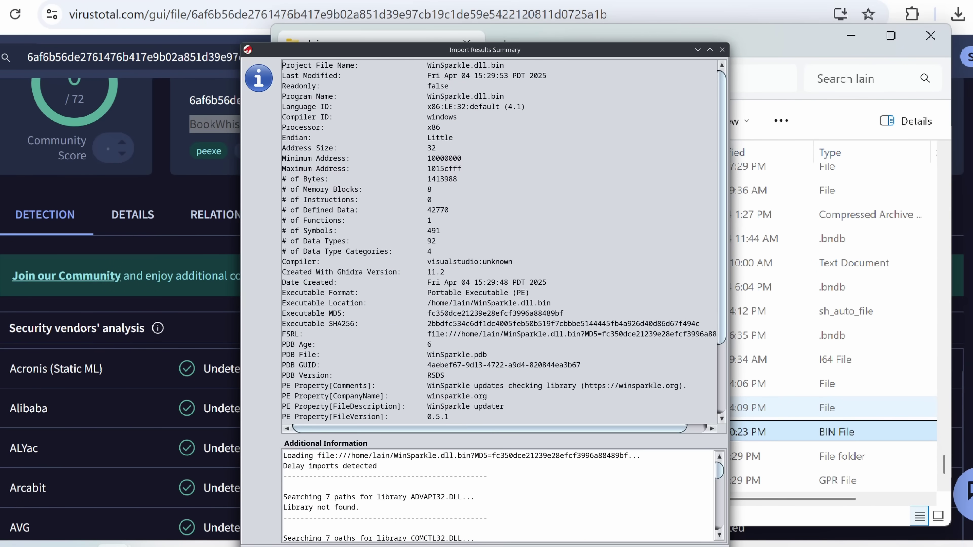
key("Return")
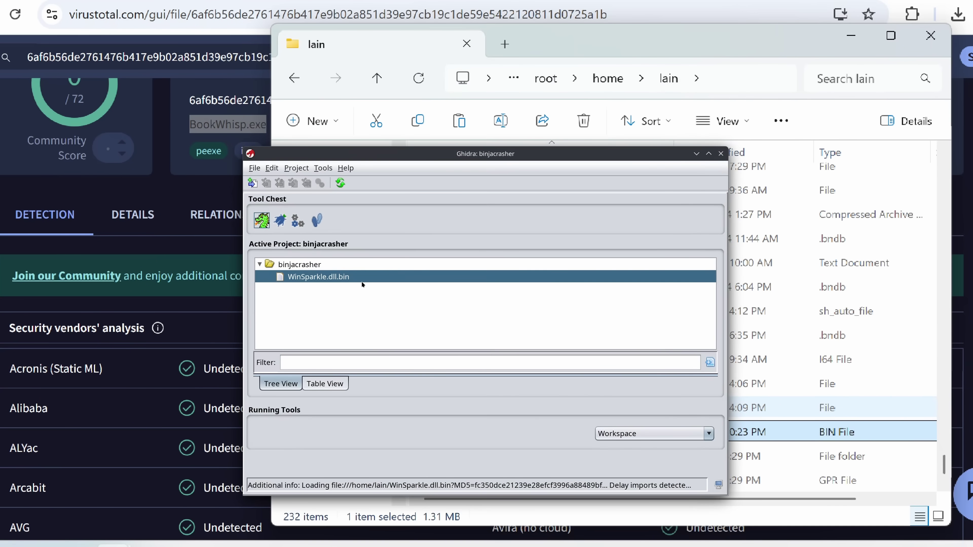
left_click_drag(273, 223, 360, 275)
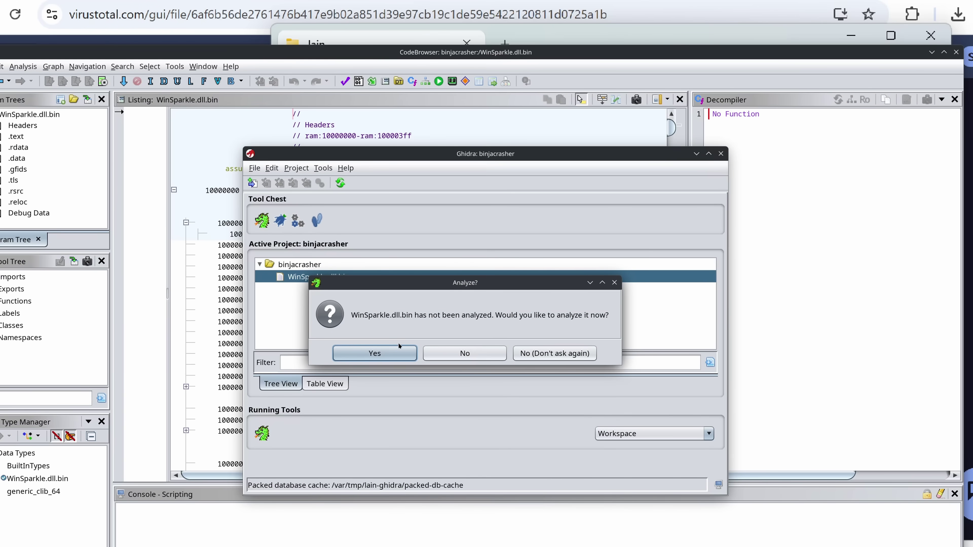
left_click(399, 348)
left_click(417, 469)
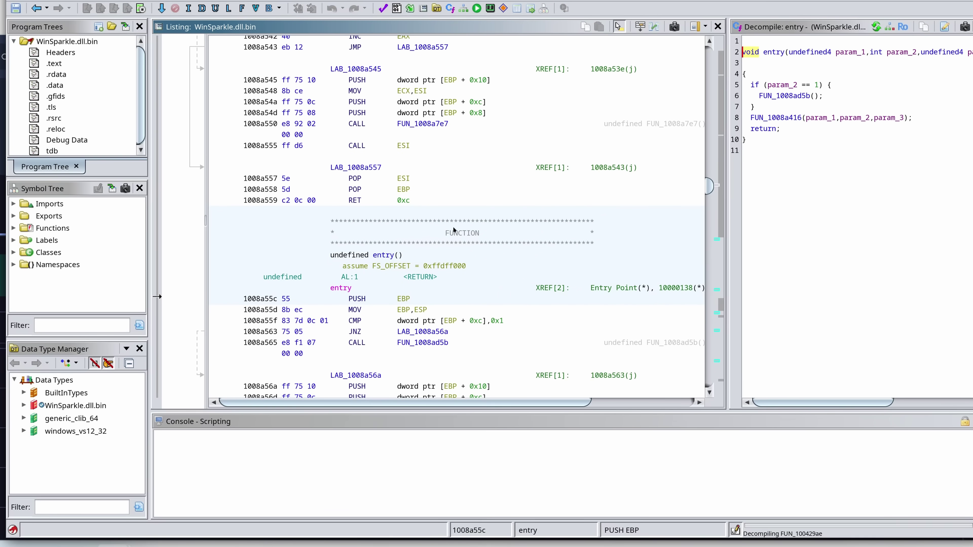
- Inspect the call to FUN_1008a416 in the entry function's decompiled code
scroll(417, 258, "down", 1)
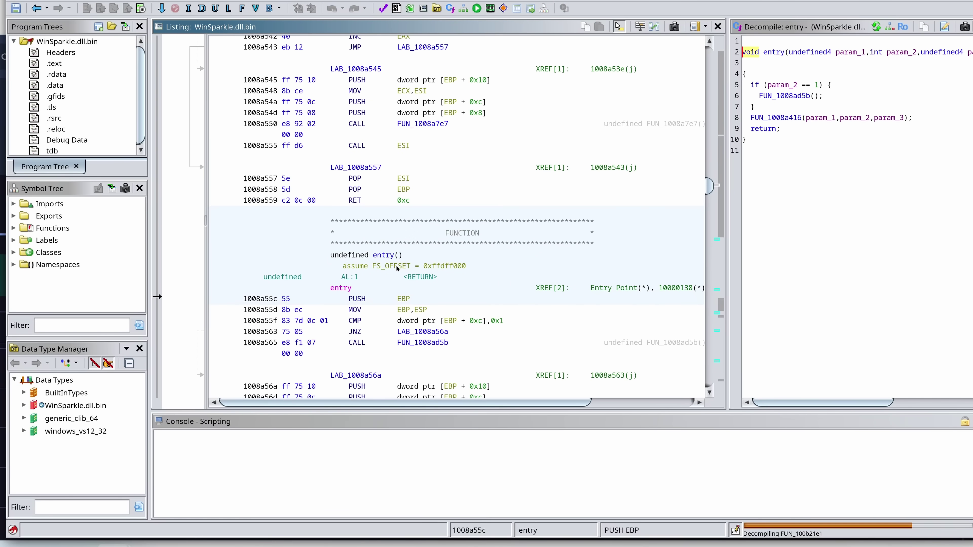
left_click(783, 119)
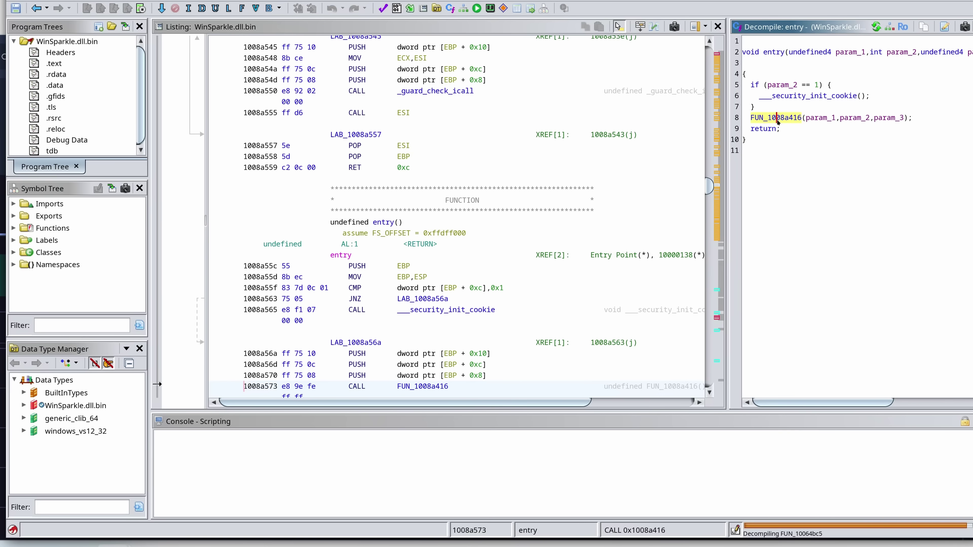
mouse_move(777, 122)
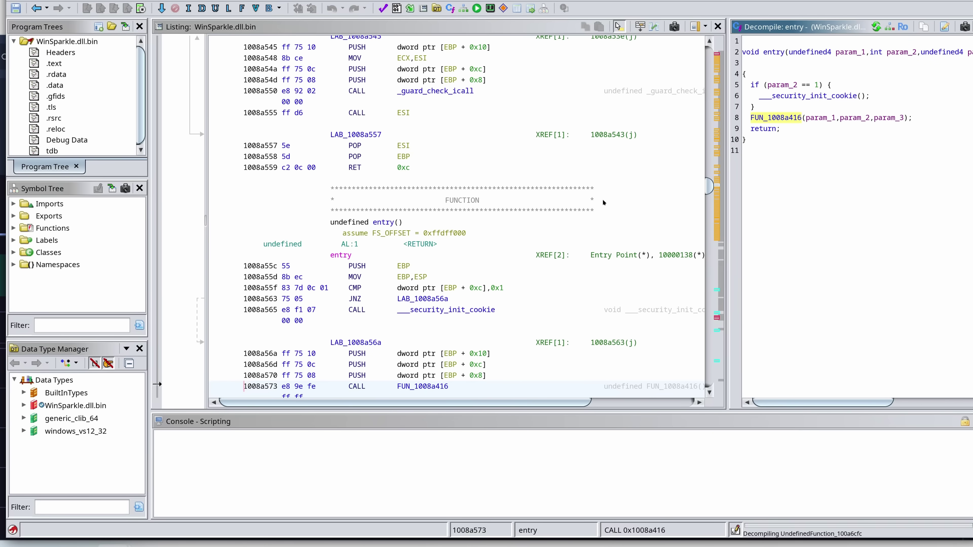
- Expand Exports in the Symbol Tree and browse the win_sparkle functions
left_click(14, 216)
scroll(66, 245, "down", 5)
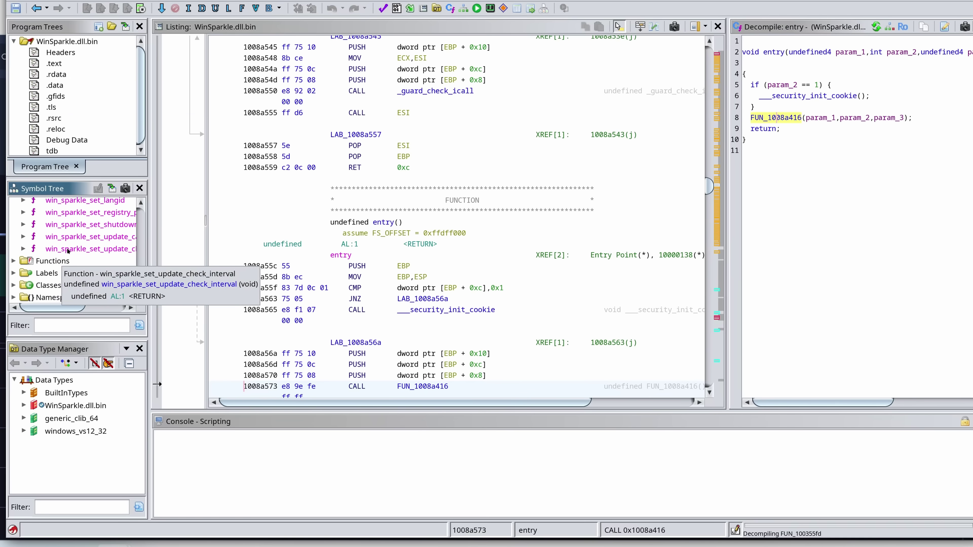
scroll(67, 249, "up", 5)
scroll(67, 245, "down", 5)
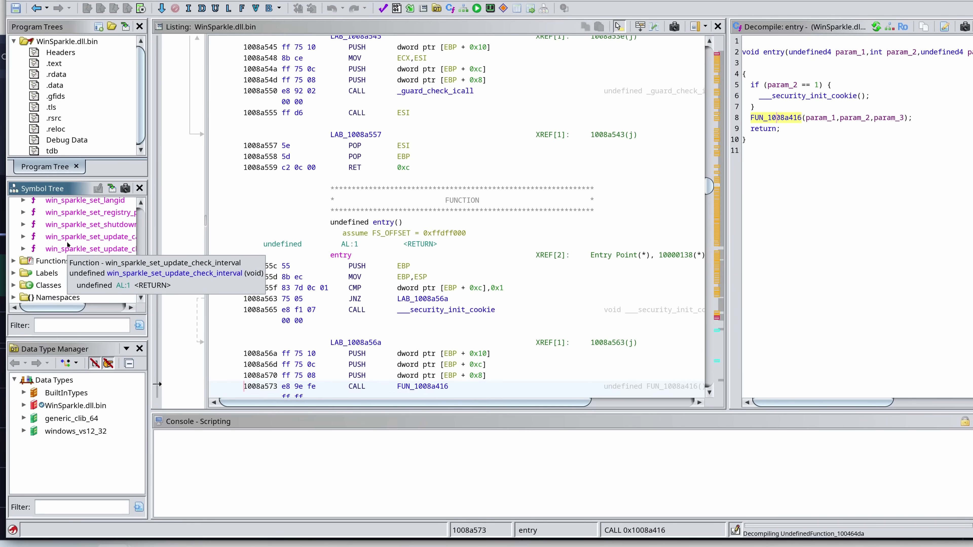
scroll(67, 245, "up", 5)
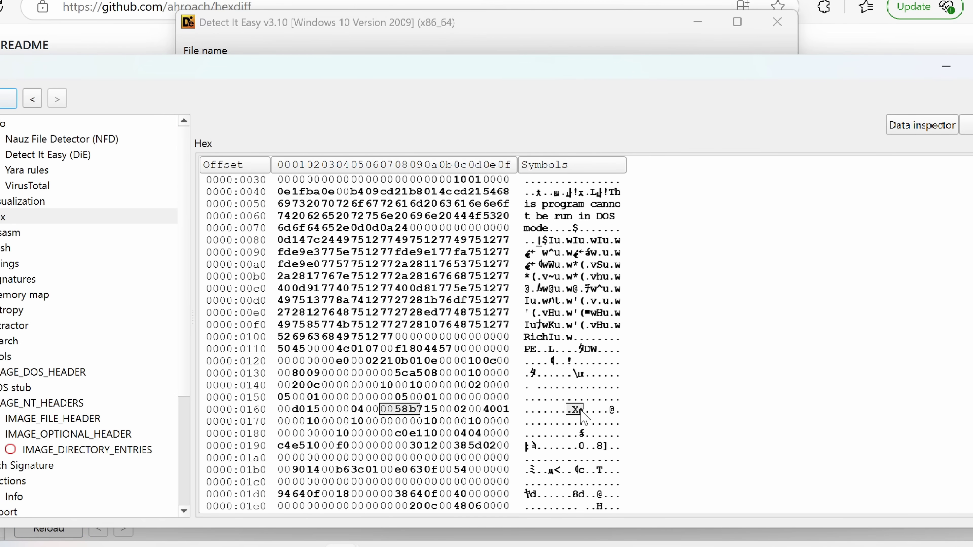
- Examine bytes 58 b7 and the neighbouring 00 bytes on row 0160, then switch to ImHex
left_click(580, 409)
left_click(574, 409)
key("Right")
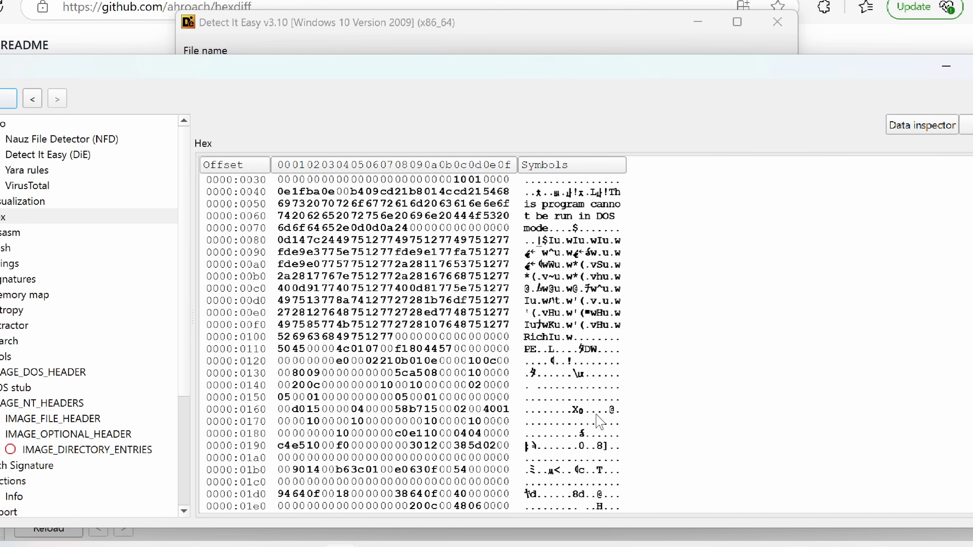
left_click(593, 409)
left_click(550, 409)
left_click(539, 409)
left_click(587, 409)
left_click(570, 410)
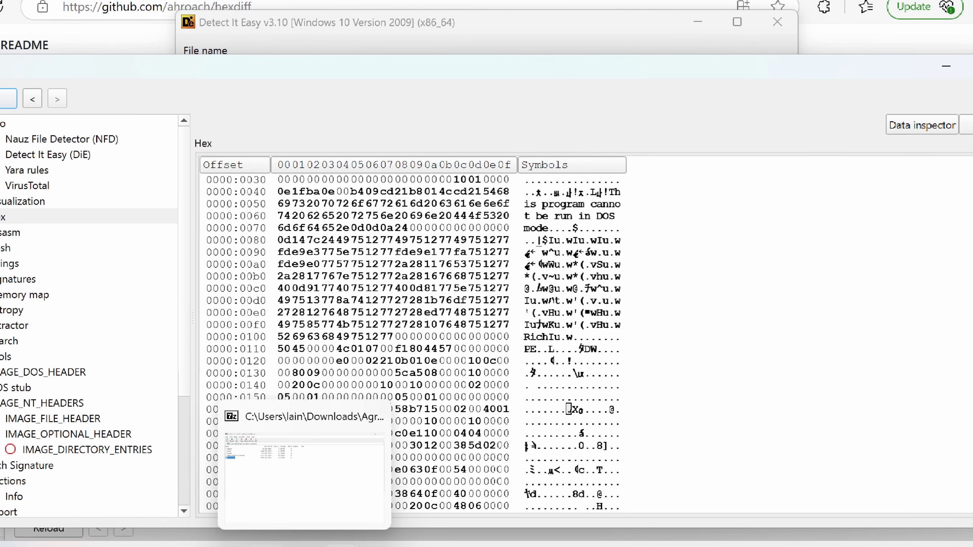
left_click(369, 497)
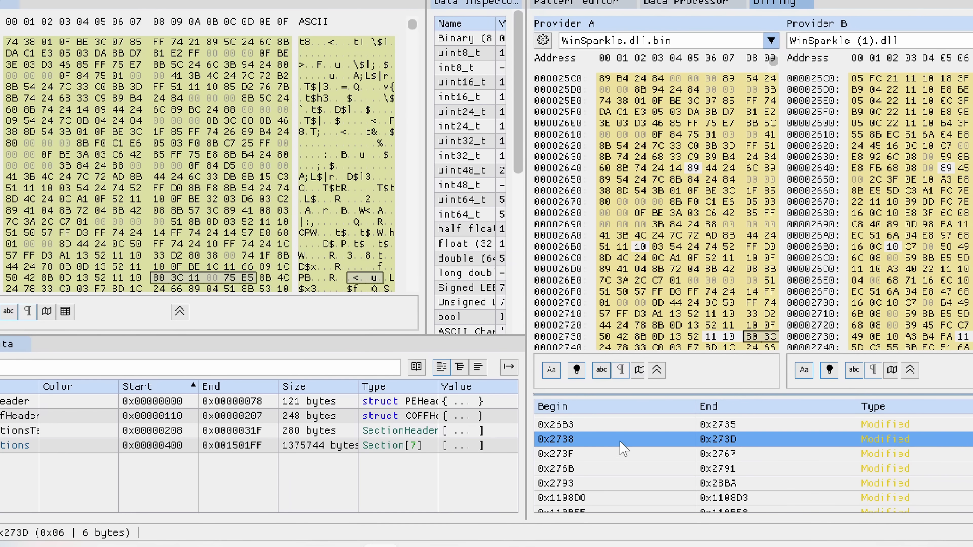
left_click(613, 454)
- Jump the diff to modified bytes at 0x1108D0 and expand the PE Sections in Pattern Data
scroll(613, 458, "down", 2)
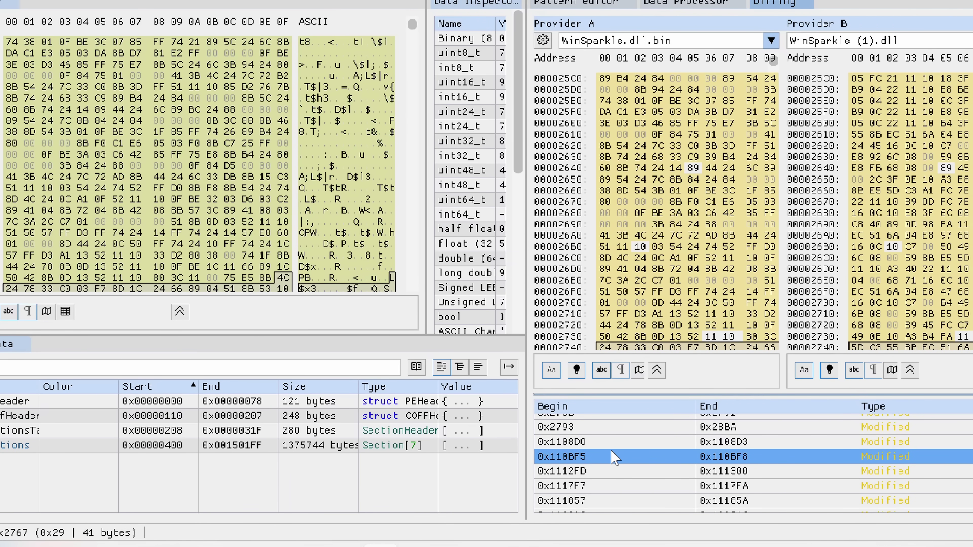
left_click(623, 443)
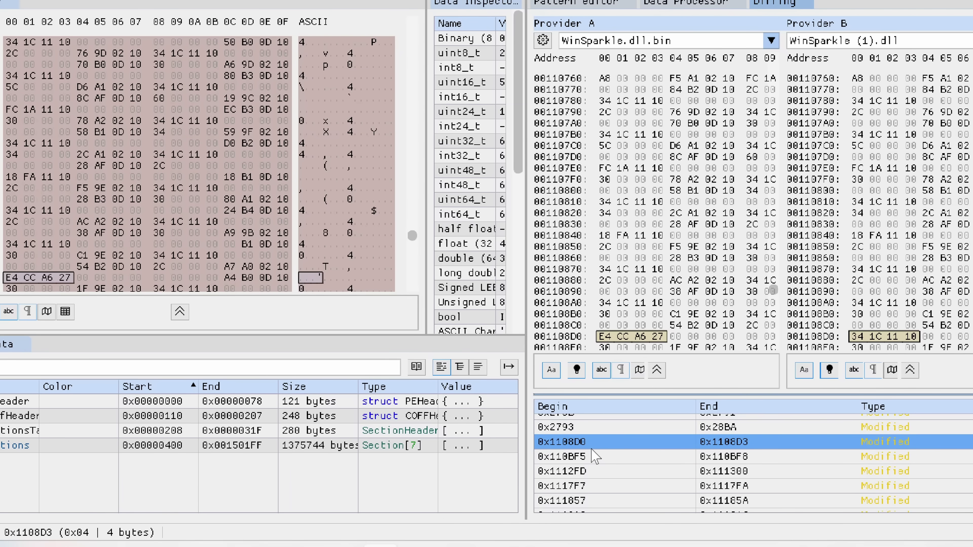
left_click(15, 446)
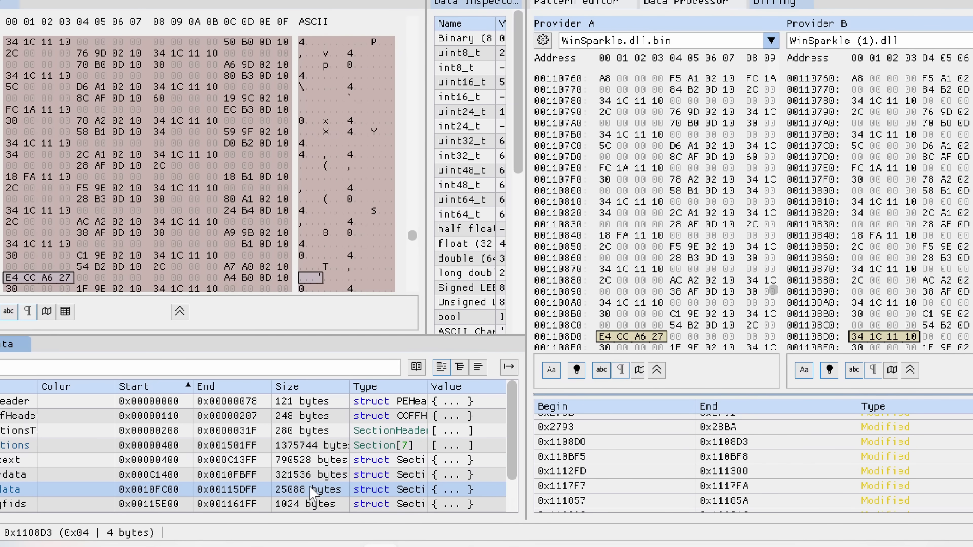
scroll(43, 489, "down", 2)
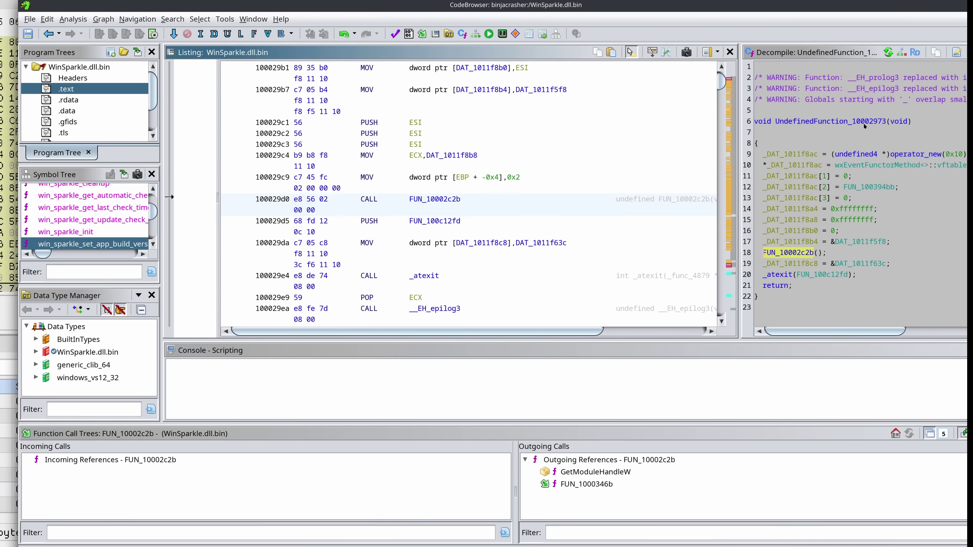
- Open FUN_10002c2b from the decompiler and scroll through its looping body
double_click(780, 253)
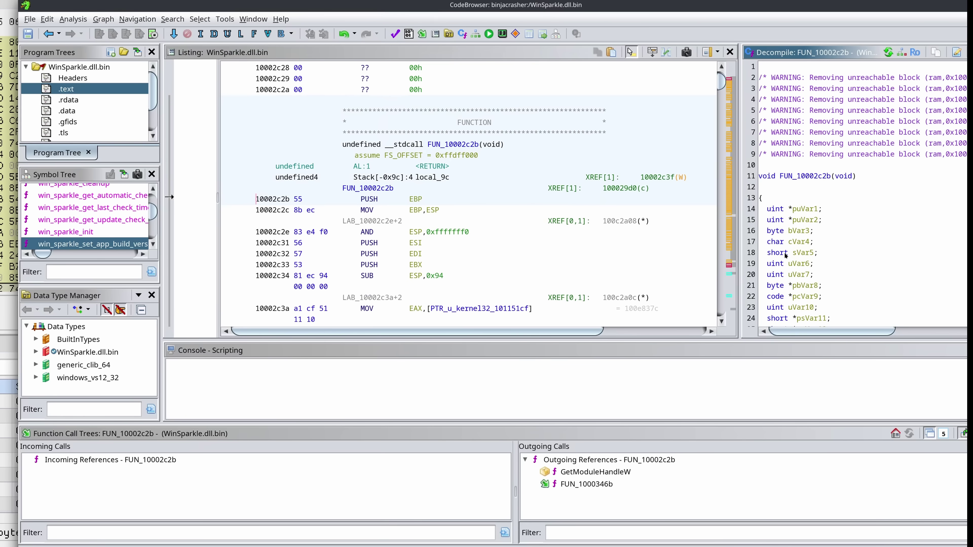
scroll(782, 256, "down", 20)
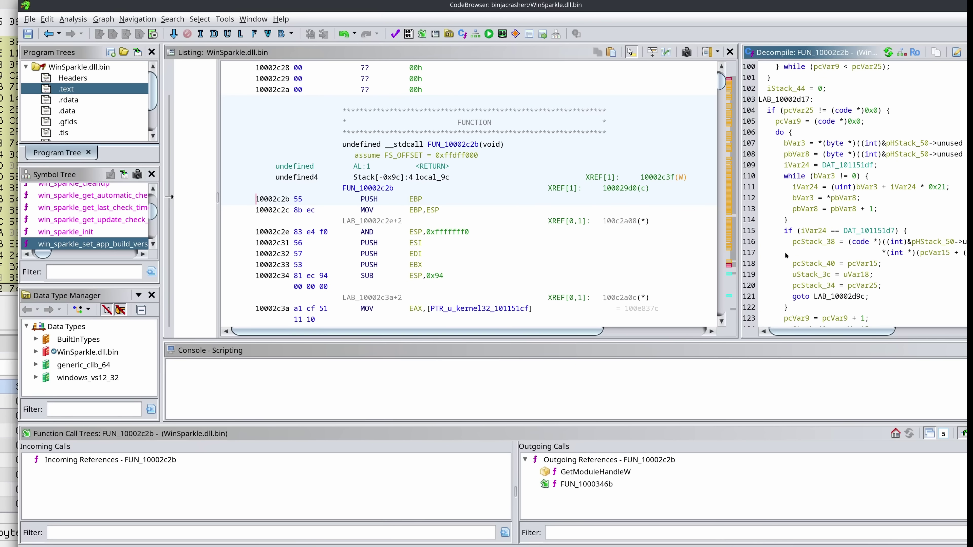
scroll(785, 255, "down", 3)
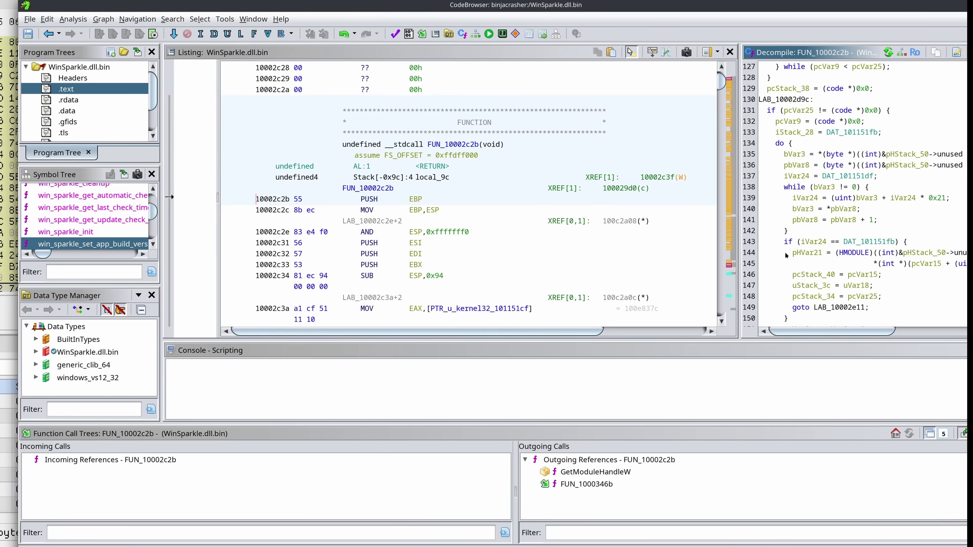
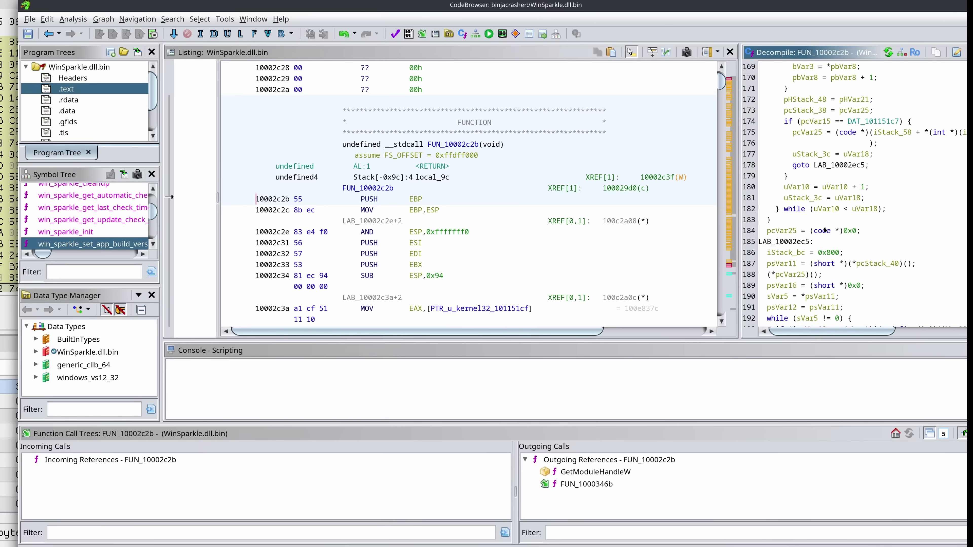
scroll(824, 230, "down", 20)
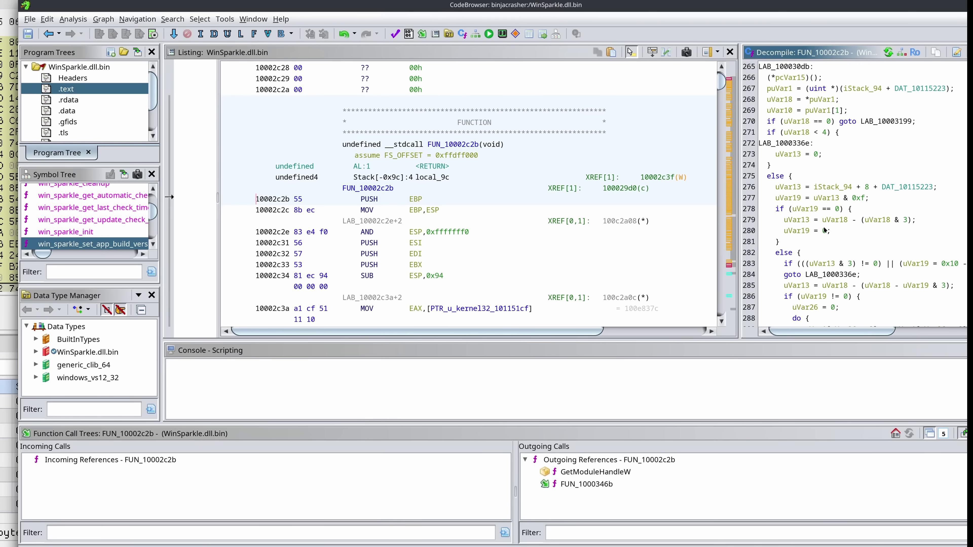
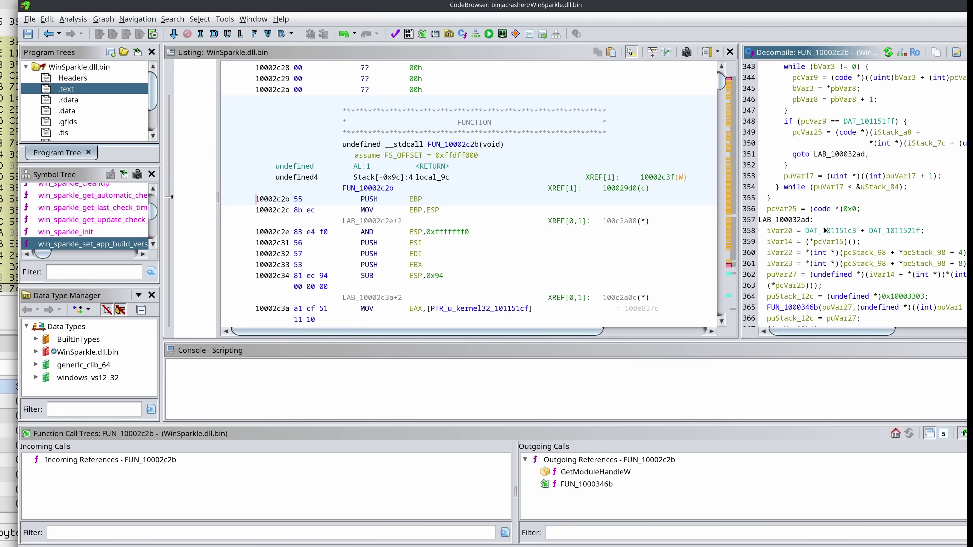
- Bring up ImHex's diff of the two WinSparkle DLLs and browse the differences list
key("alt+Tab")
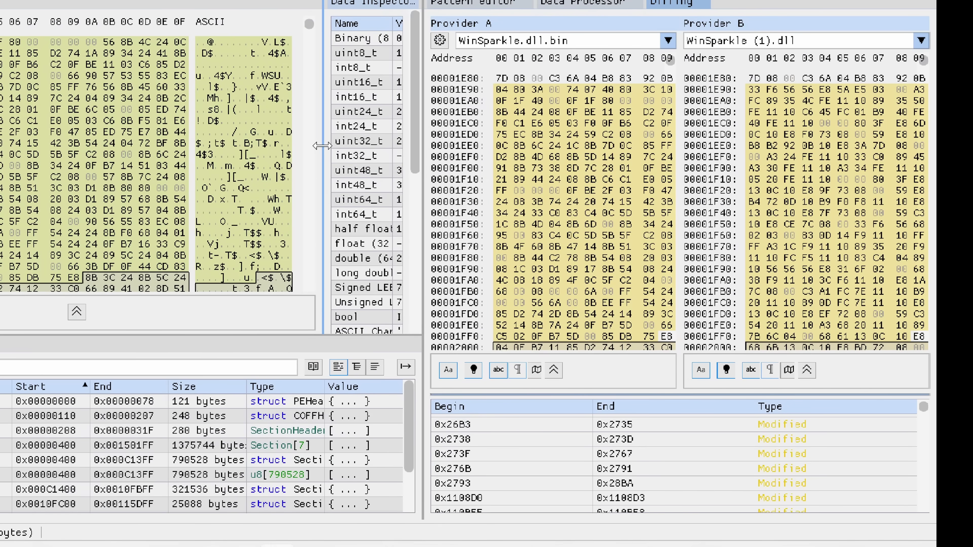
left_click(568, 452)
scroll(587, 486, "down", 2)
scroll(537, 459, "up", 2)
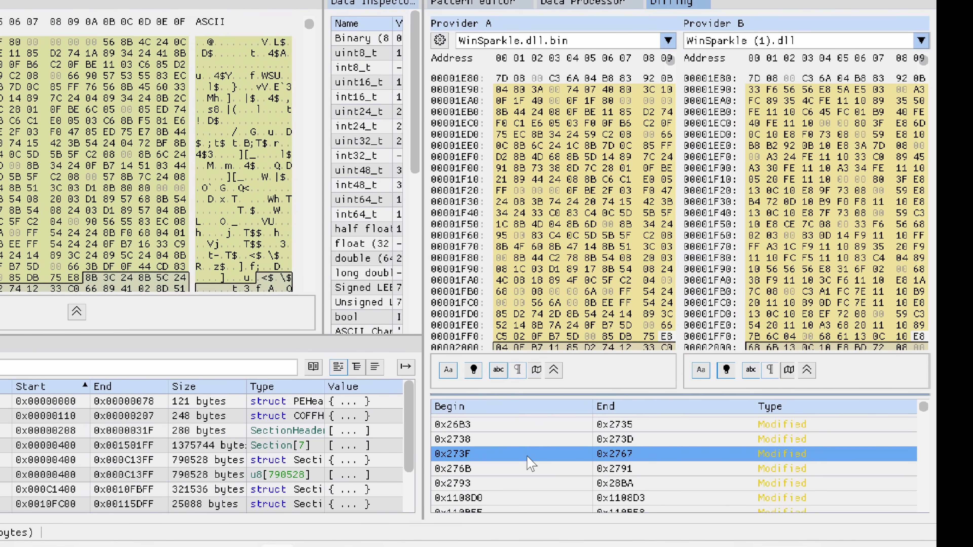
scroll(498, 463, "up", 3)
scroll(486, 440, "down", 6)
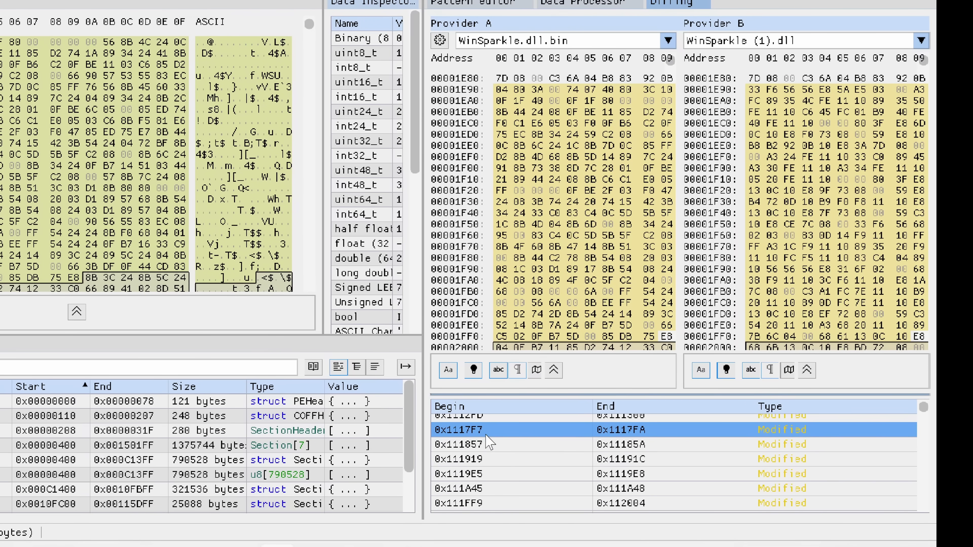
scroll(489, 441, "up", 2)
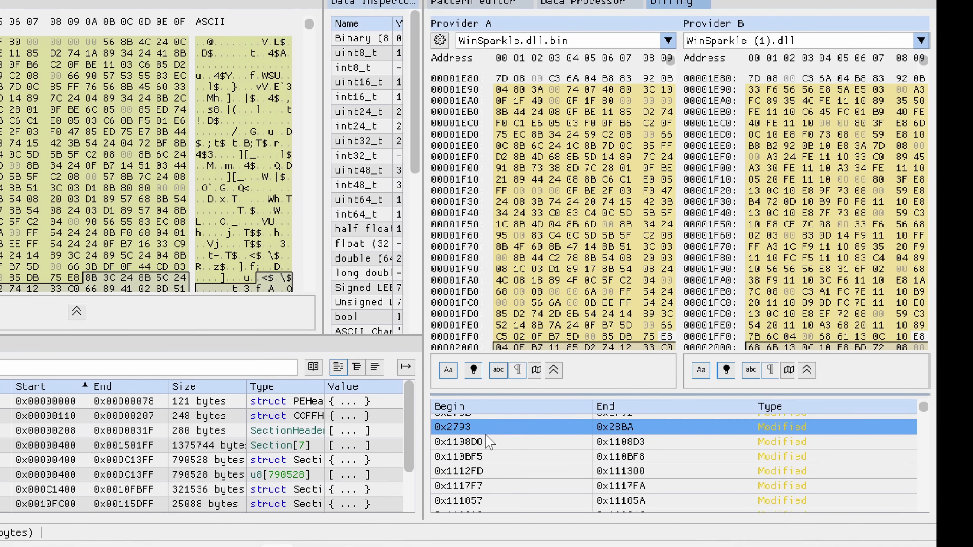
- Jump to the 0x1108D0 difference: E4 CC A6 27 in WinSparkle.dll.bin versus 34 1C 11 10
left_click(492, 447)
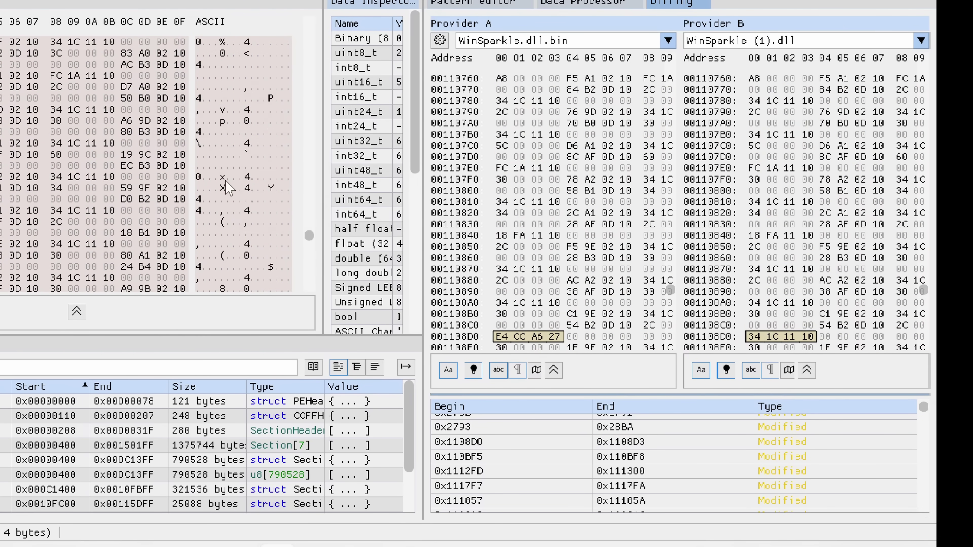
scroll(91, 486, "down", 2)
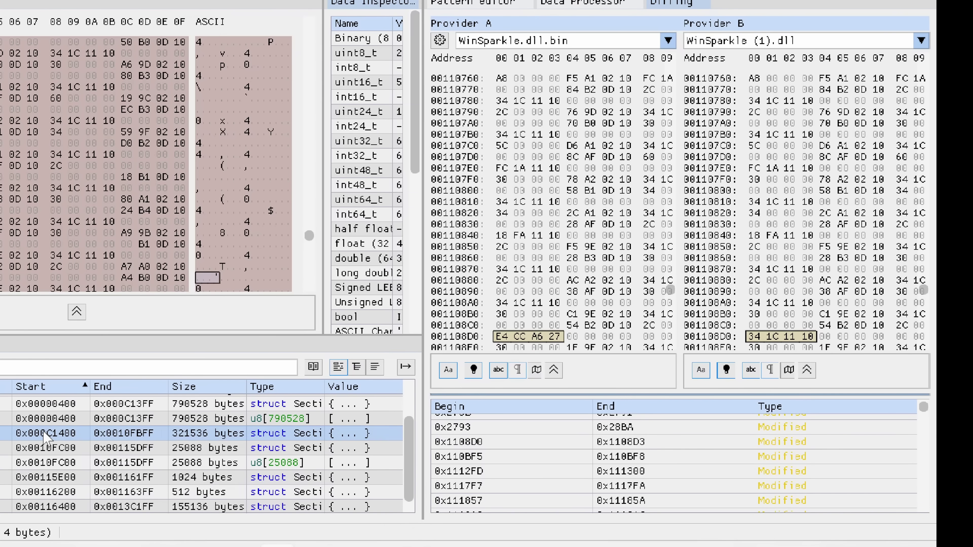
scroll(655, 492, "down", 5)
scroll(655, 492, "down", 8)
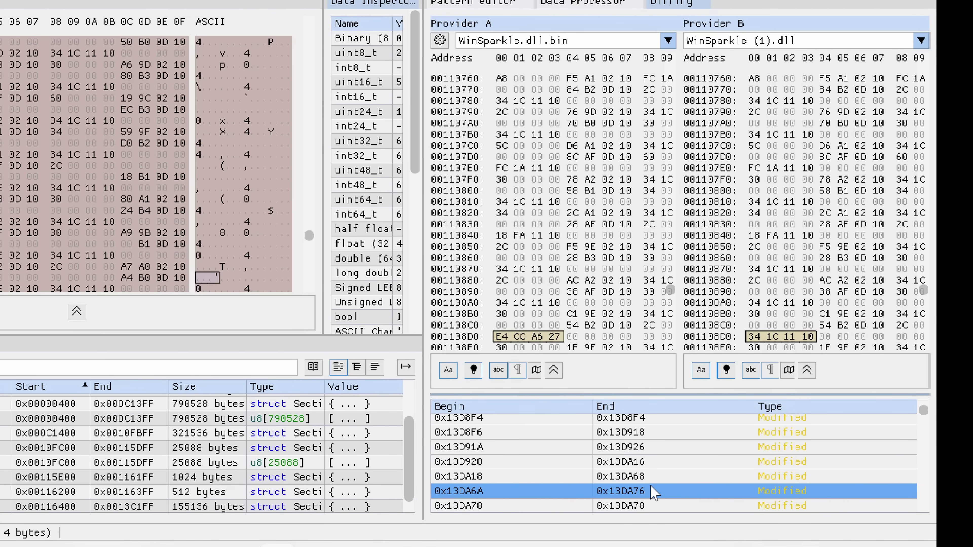
scroll(655, 495, "down", 10)
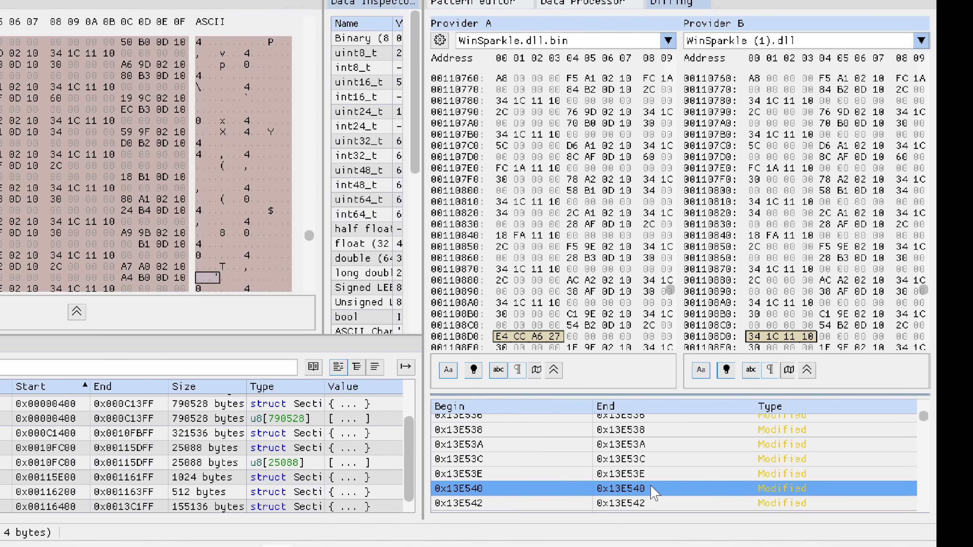
- Return to Ghidra's WinSparkle.dll.bin listing and scroll past the PTR_u_wx...Event pointers near 10111cd0
key("alt+Tab")
scroll(300, 137, "down", 5)
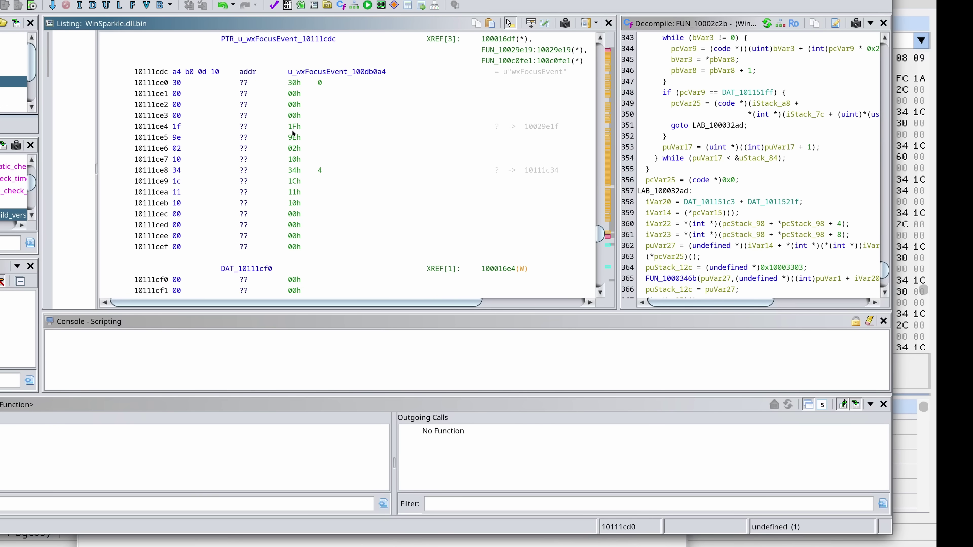
scroll(293, 133, "down", 16)
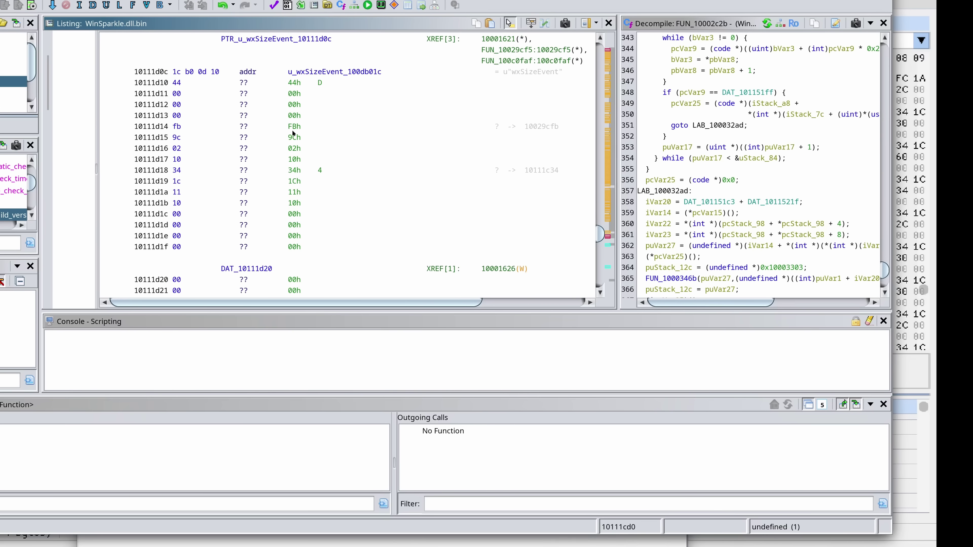
scroll(293, 133, "down", 20)
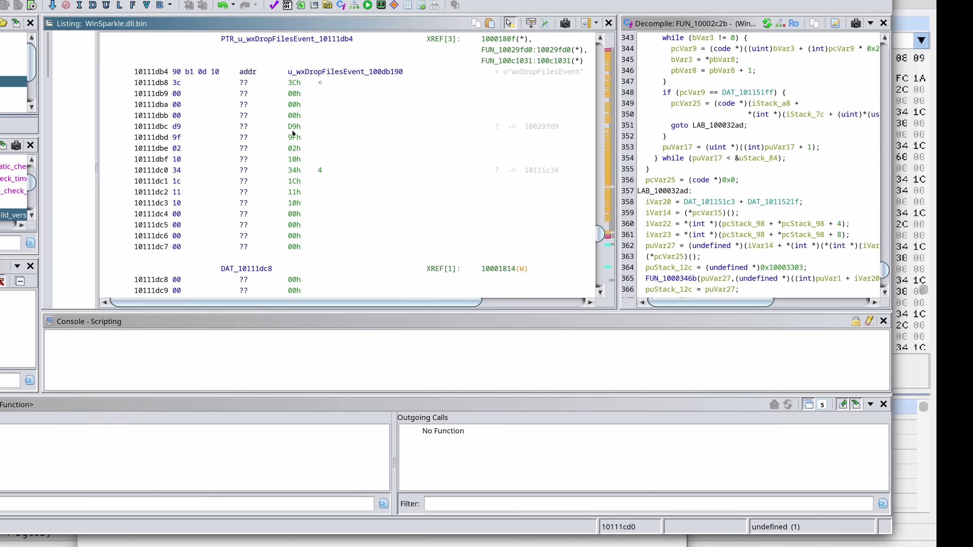
scroll(293, 133, "down", 15)
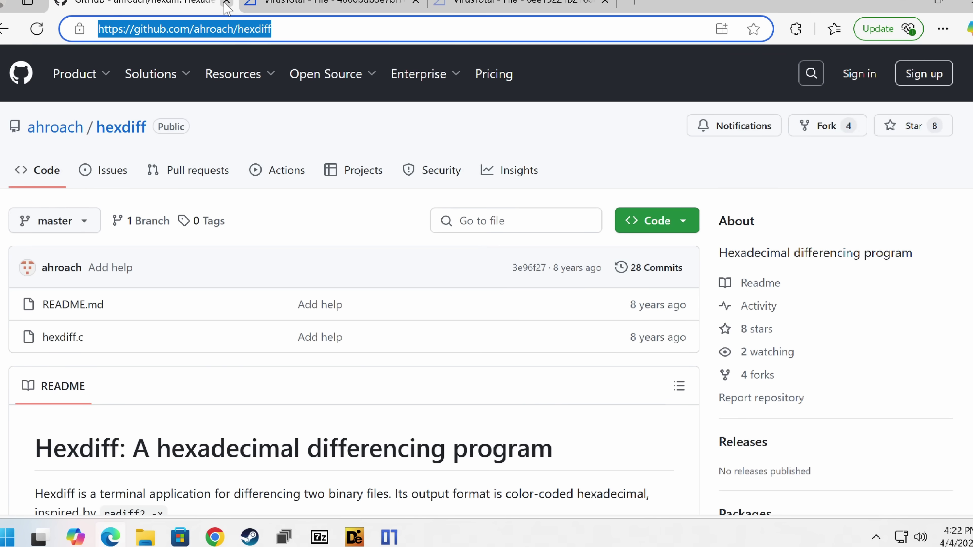
- Close the hexdiff GitHub tab, leaving VirusTotal's SpotifyConverter.exe report (1/72 vendors) in view
left_click(226, 2)
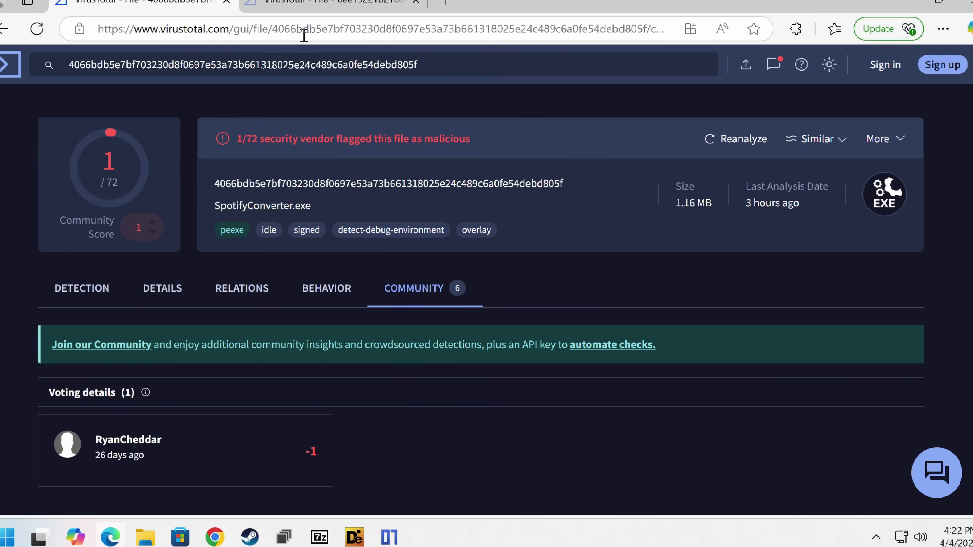
left_click(302, 31)
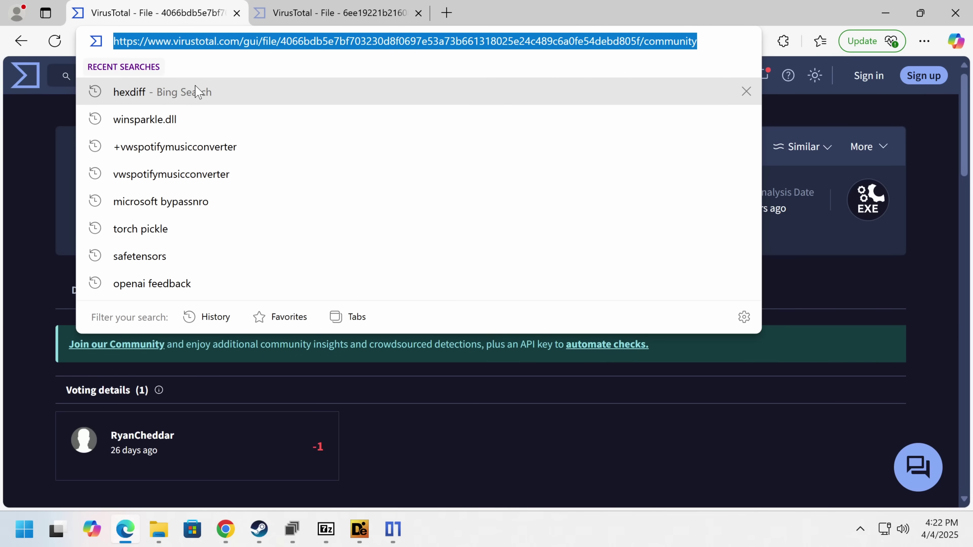
left_click(206, 475)
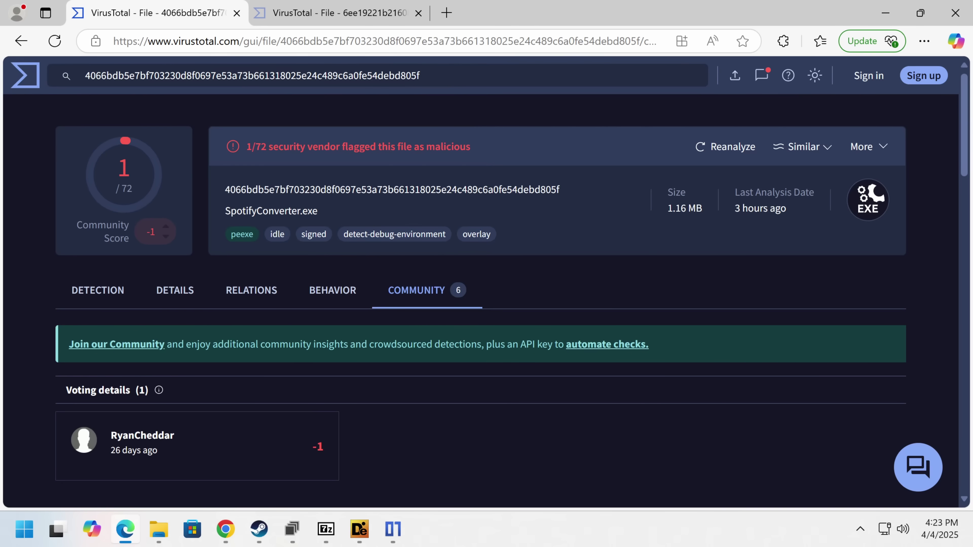
- Switch to Chrome and bring up the BookWhisp website tab
left_click(226, 529)
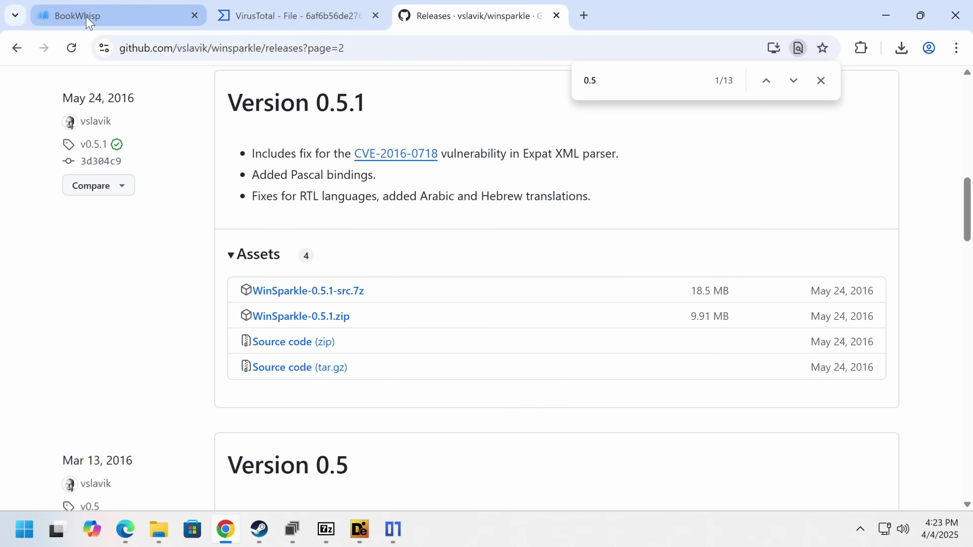
left_click(98, 15)
scroll(470, 187, "down", 5)
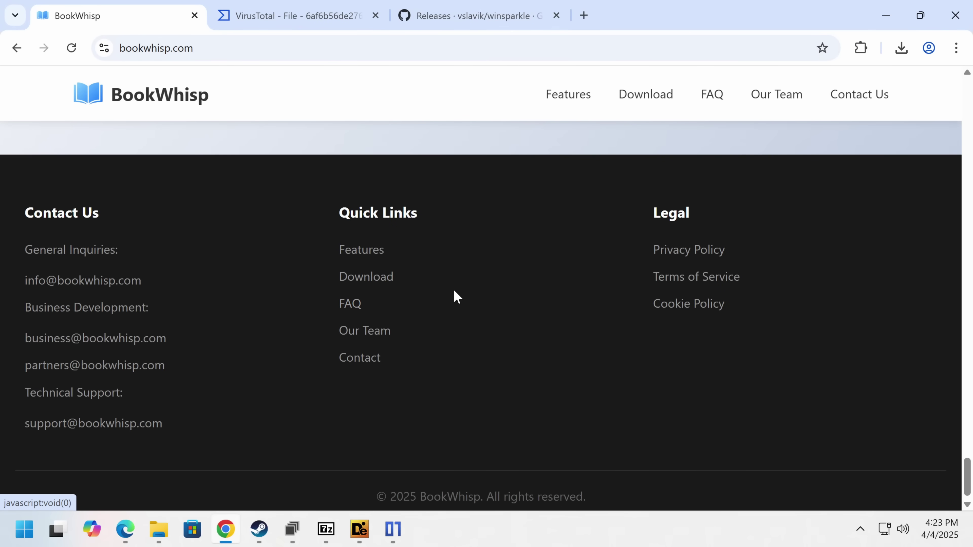
scroll(453, 295, "up", 6)
scroll(458, 297, "up", 6)
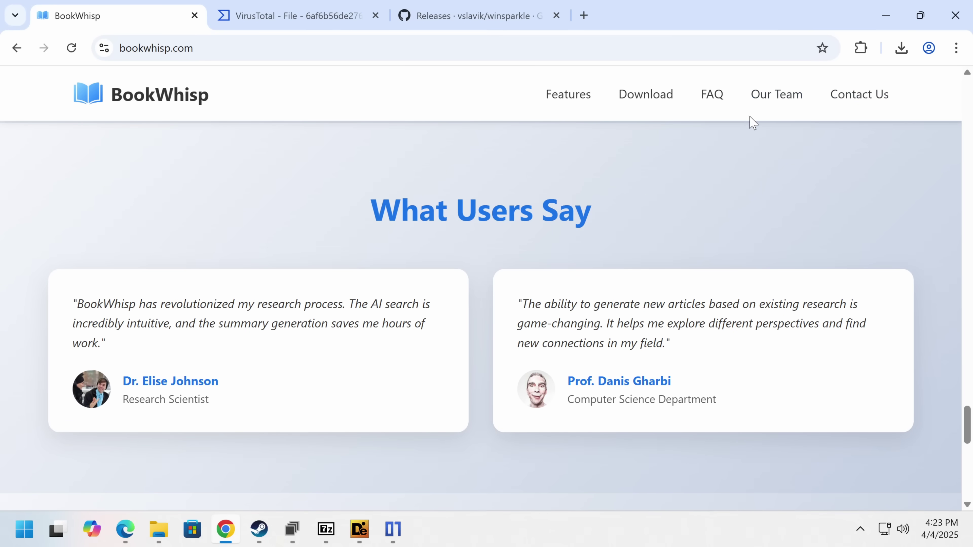
- Visit BookWhisp's FAQ section, then return to the AI-Powered Knowledge Discovery hero with its Download for Windows offer
left_click(712, 95)
scroll(526, 270, "up", 10)
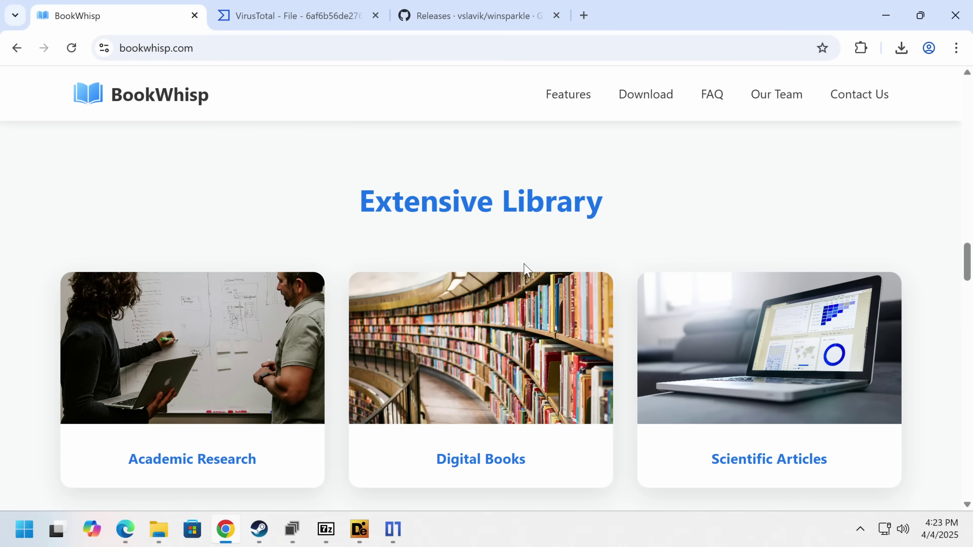
scroll(525, 268, "up", 2)
scroll(526, 268, "down", 4)
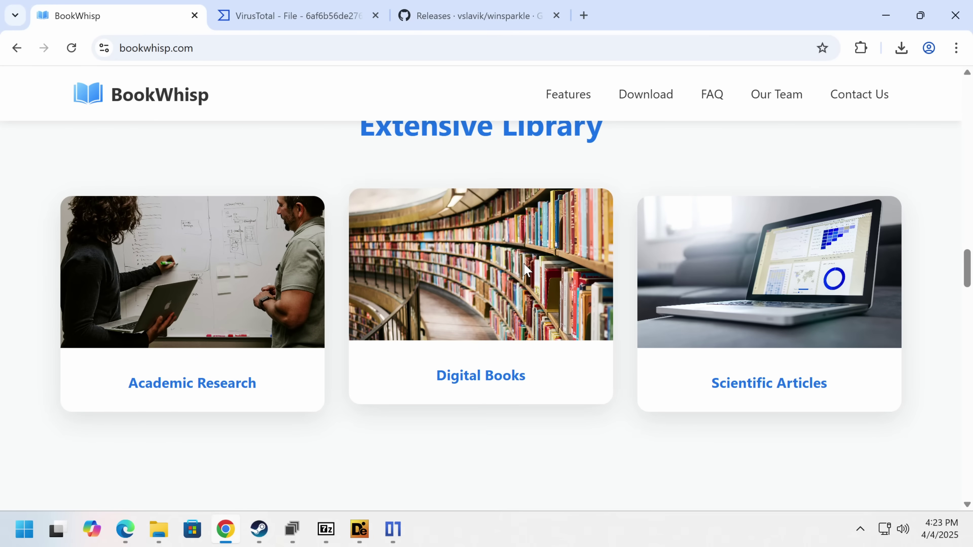
scroll(525, 268, "up", 14)
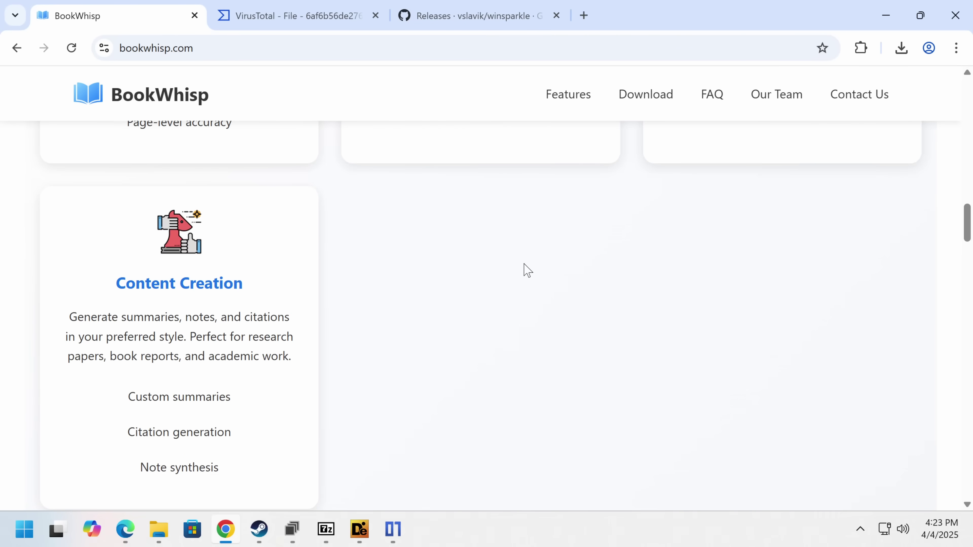
scroll(526, 269, "up", 19)
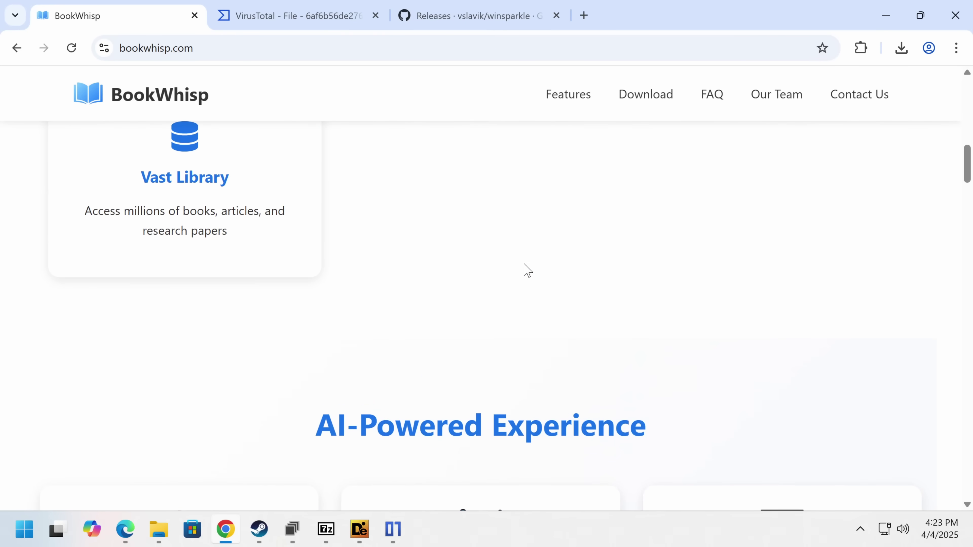
scroll(527, 270, "up", 6)
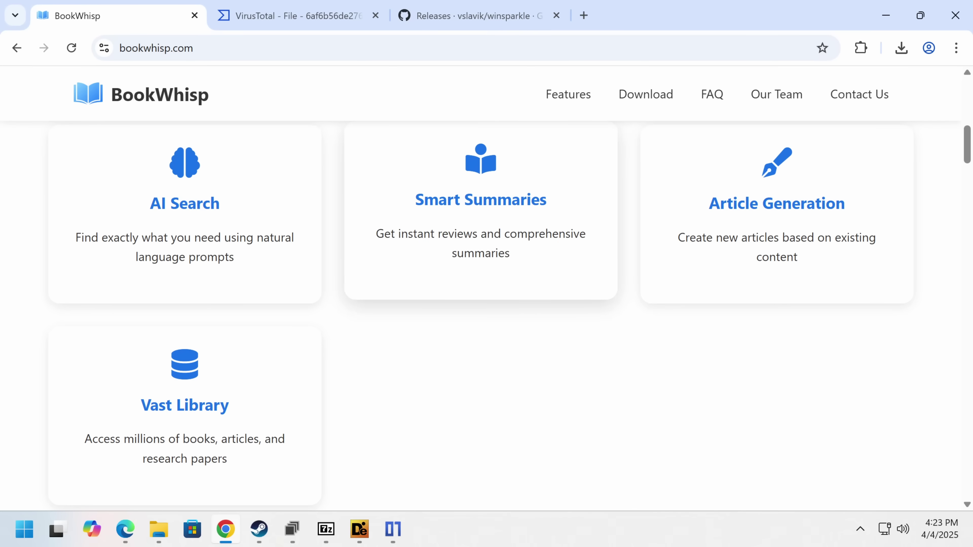
scroll(473, 249, "up", 12)
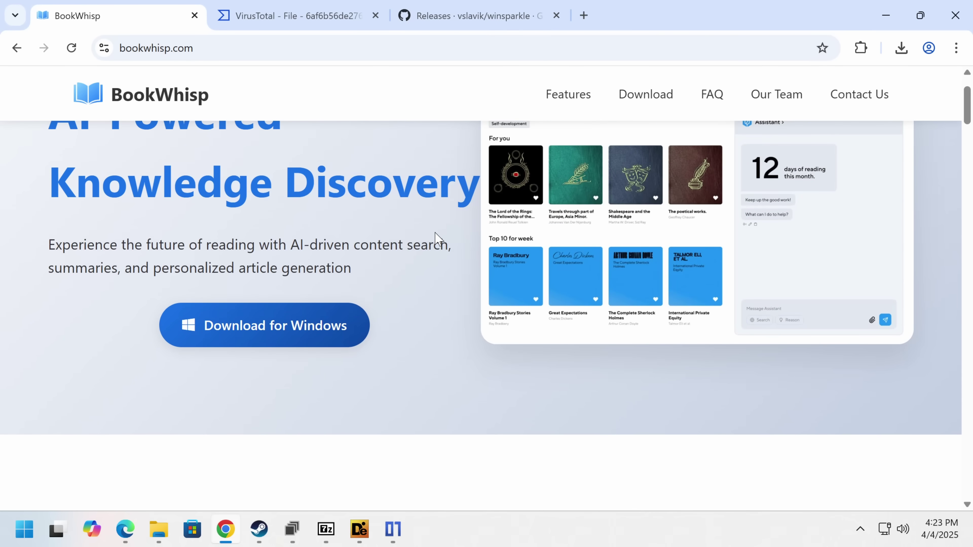